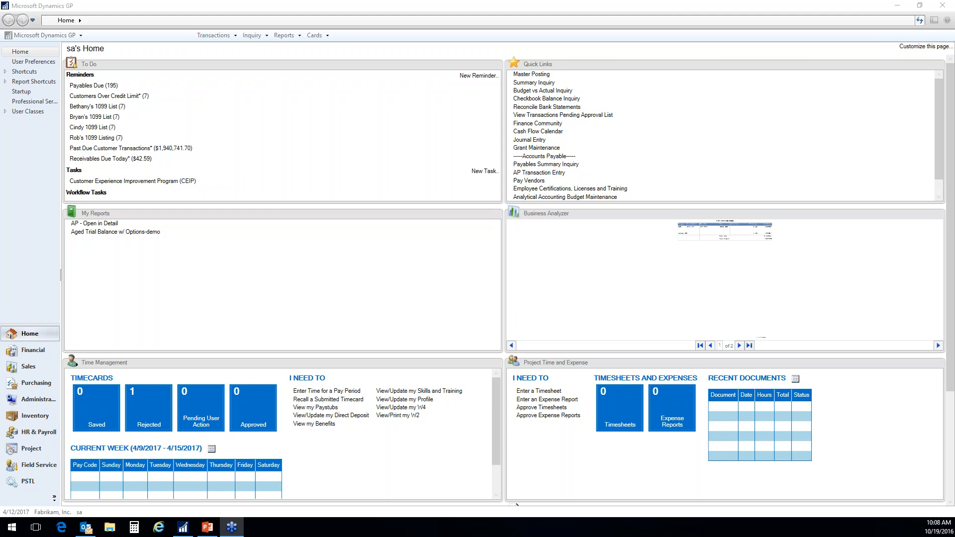
- Open the Budget Selection window from the Financial cards
click(315, 35)
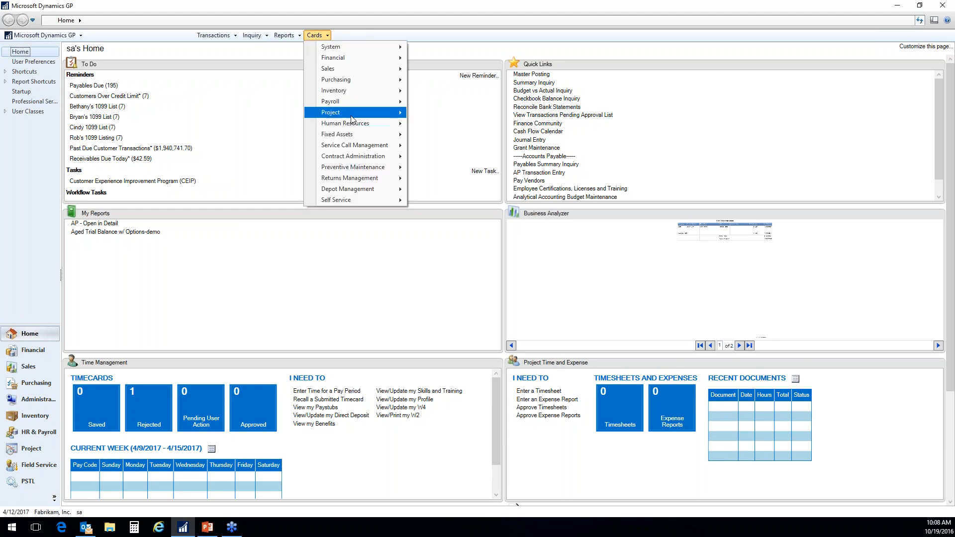
mouse_move(357, 63)
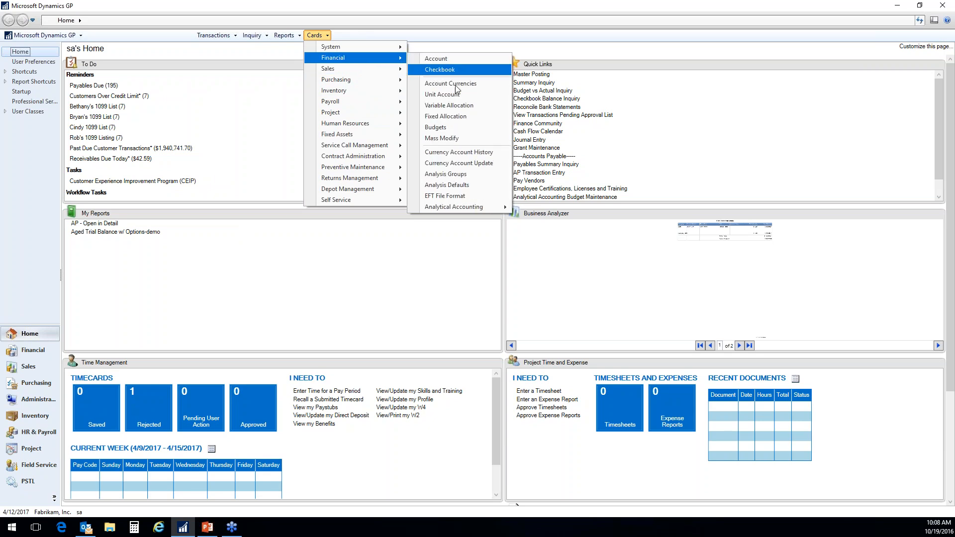
click(450, 130)
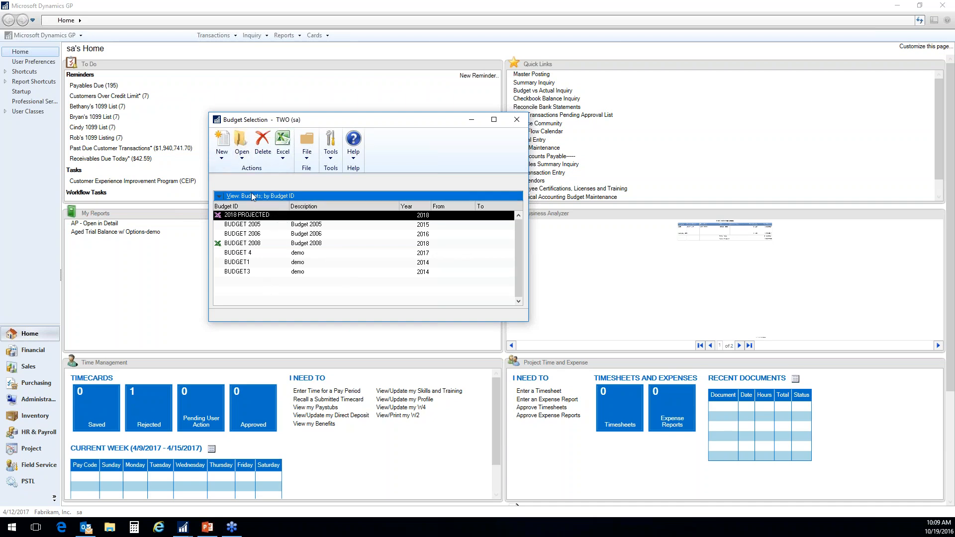
- Open the 2018 PROJECTED budget using Microsoft Dynamics GP, view its password setup without setting one, and close the budget with saving
click(243, 154)
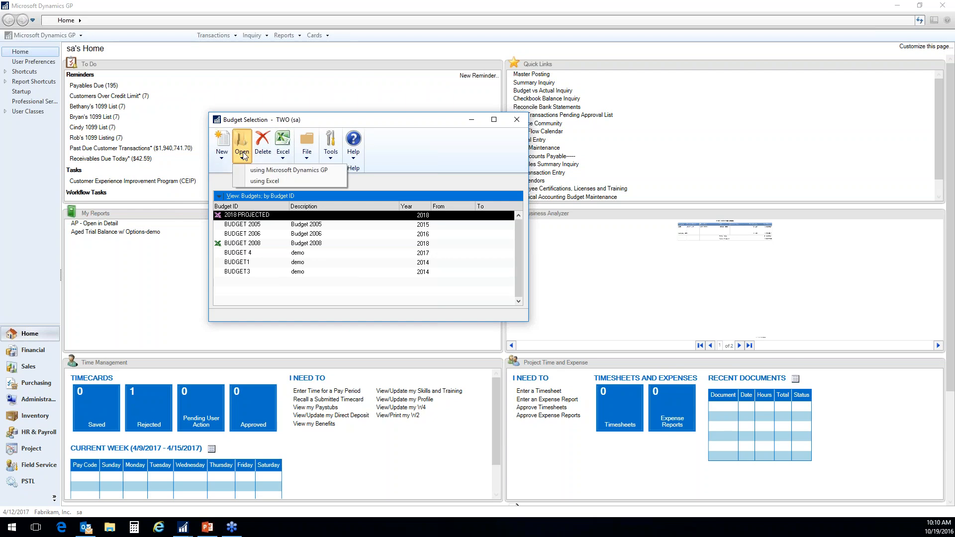
click(283, 170)
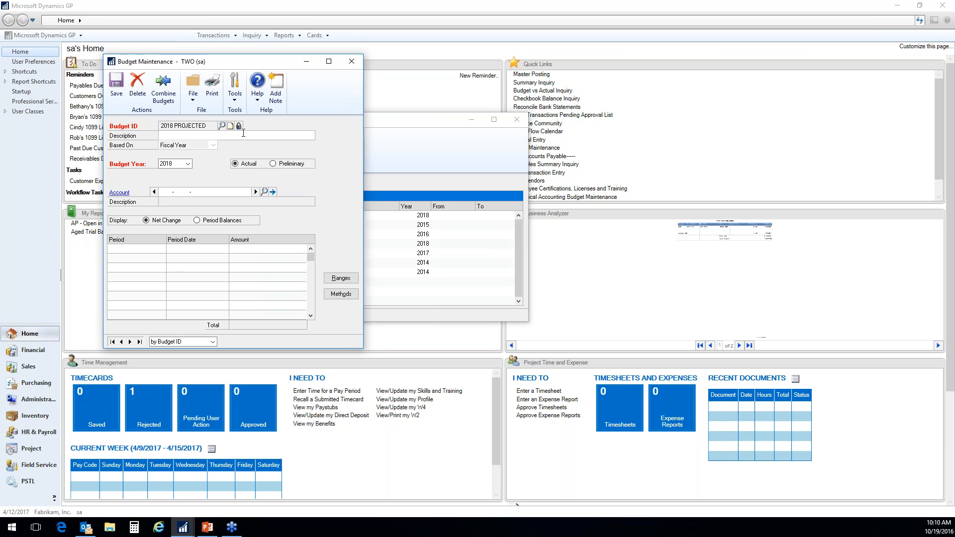
click(239, 127)
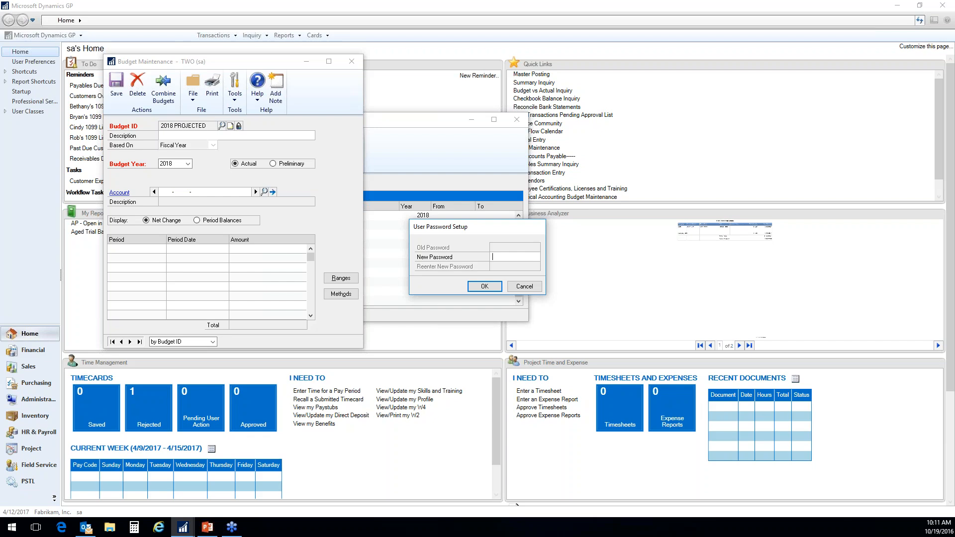
click(528, 287)
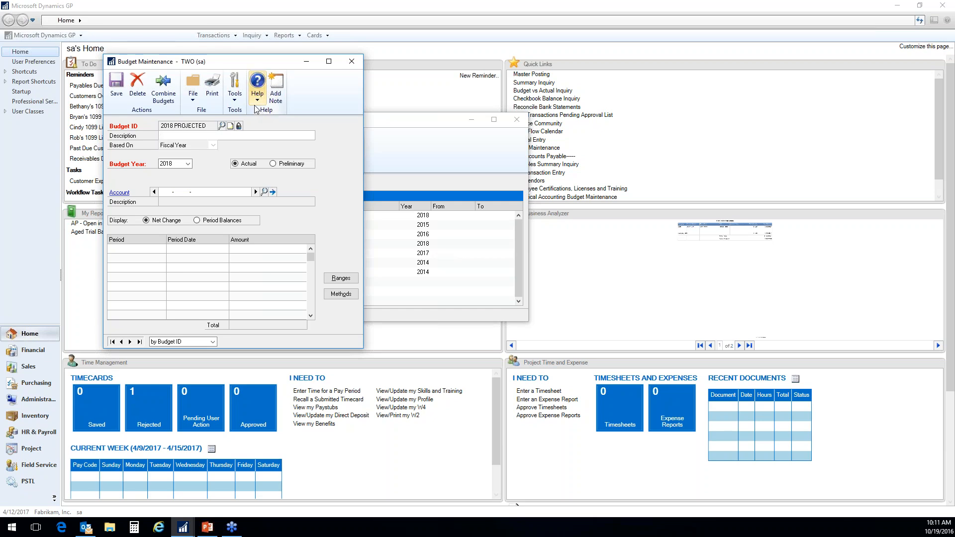
click(352, 61)
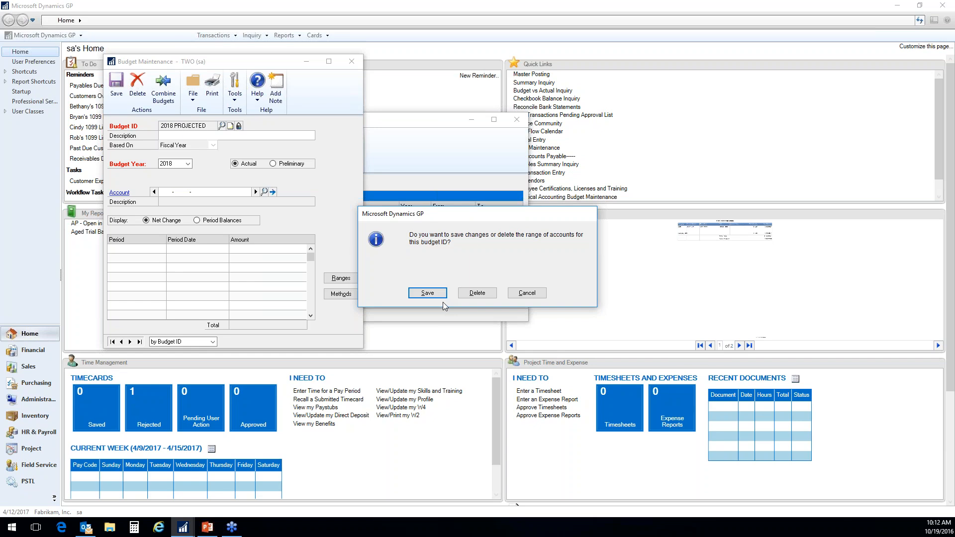
click(427, 293)
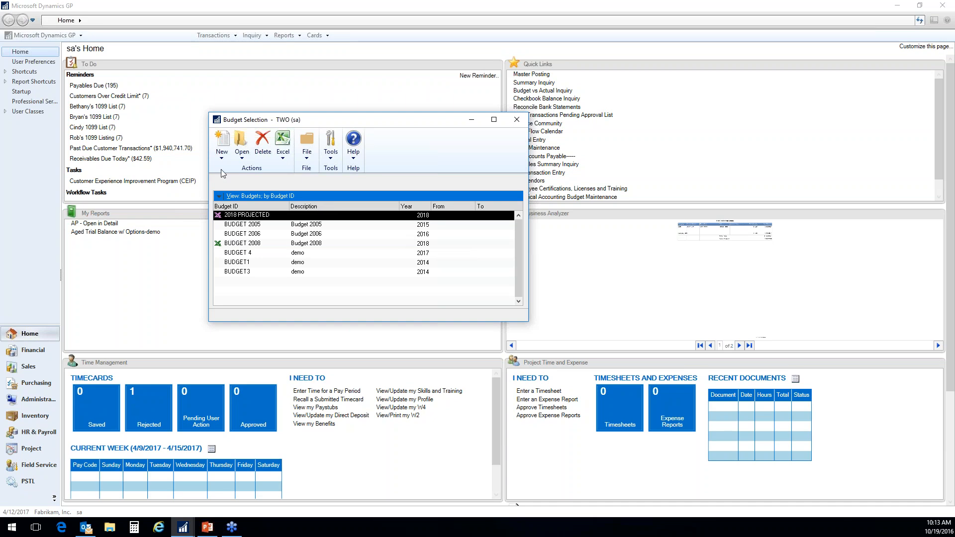
- Start a new budget using the Budget Wizard for Excel and enter 456BUDGET as its ID
click(225, 156)
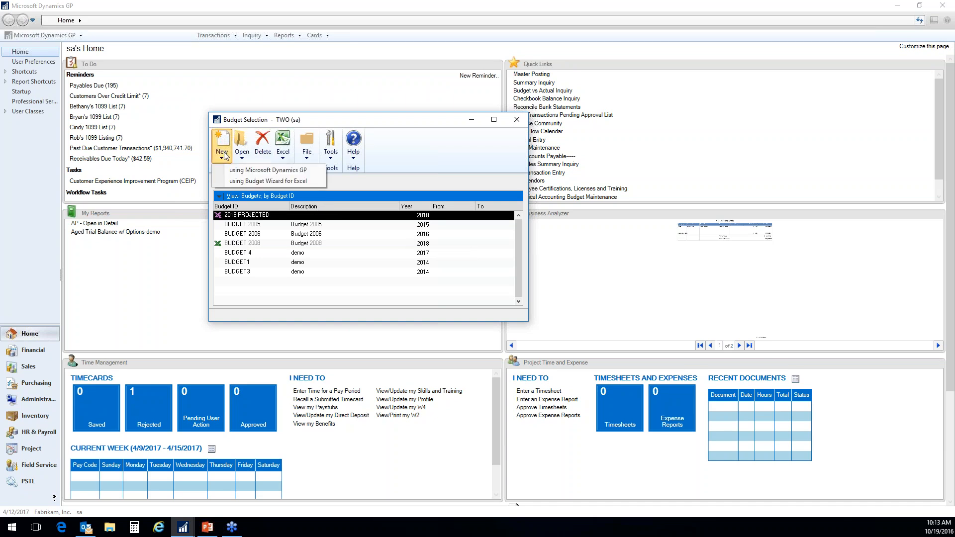
click(317, 182)
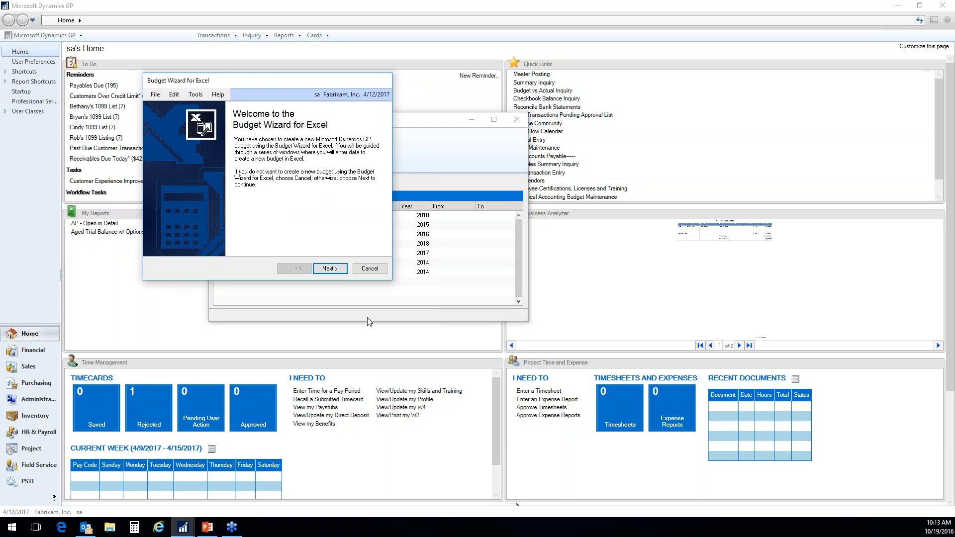
click(330, 269)
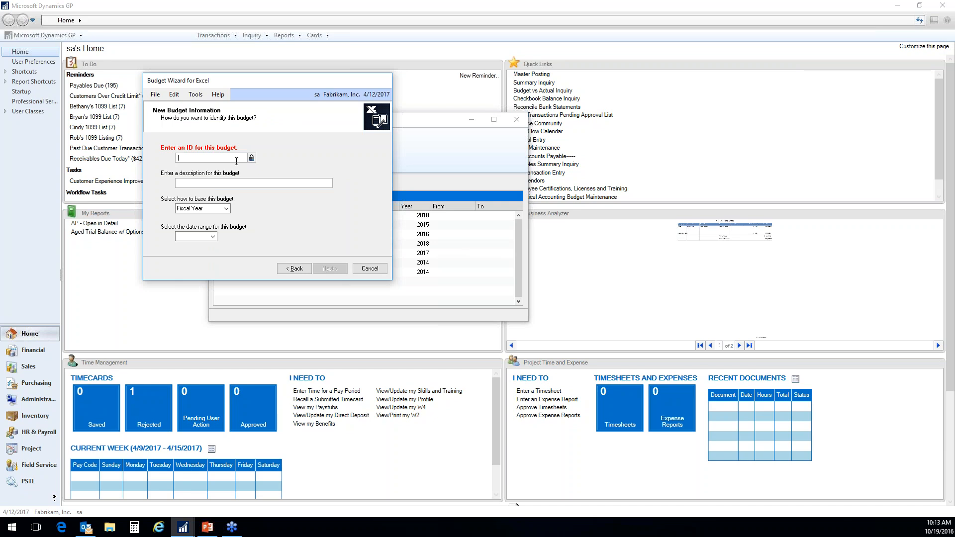
text(456BUDGET)
key(Tab)
- Try basing the new budget on Date Range, and return it to Fiscal Year
click(226, 209)
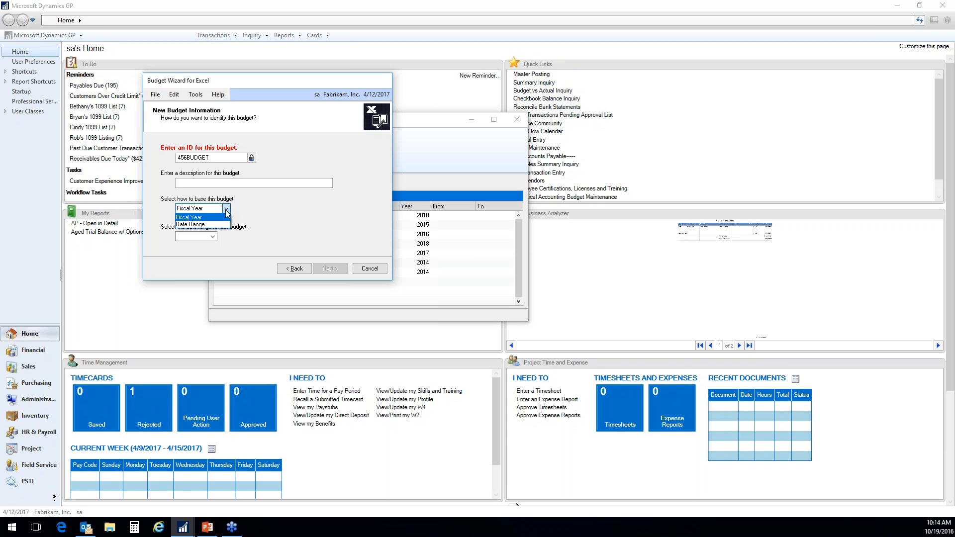
click(217, 225)
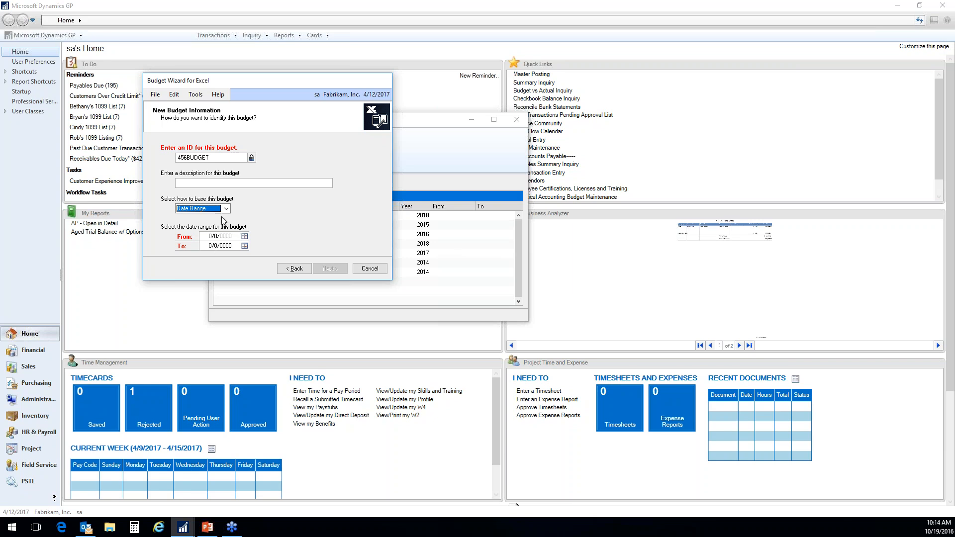
click(215, 209)
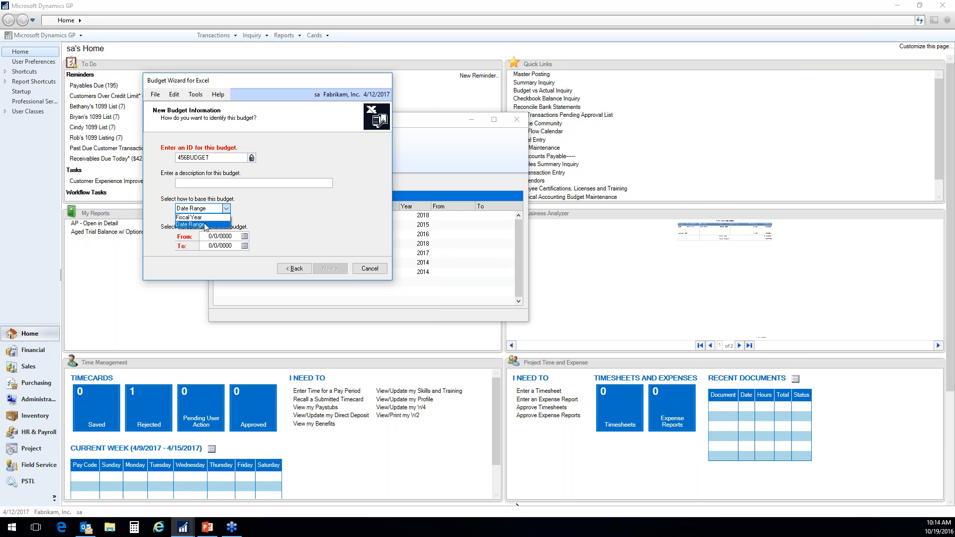
click(204, 217)
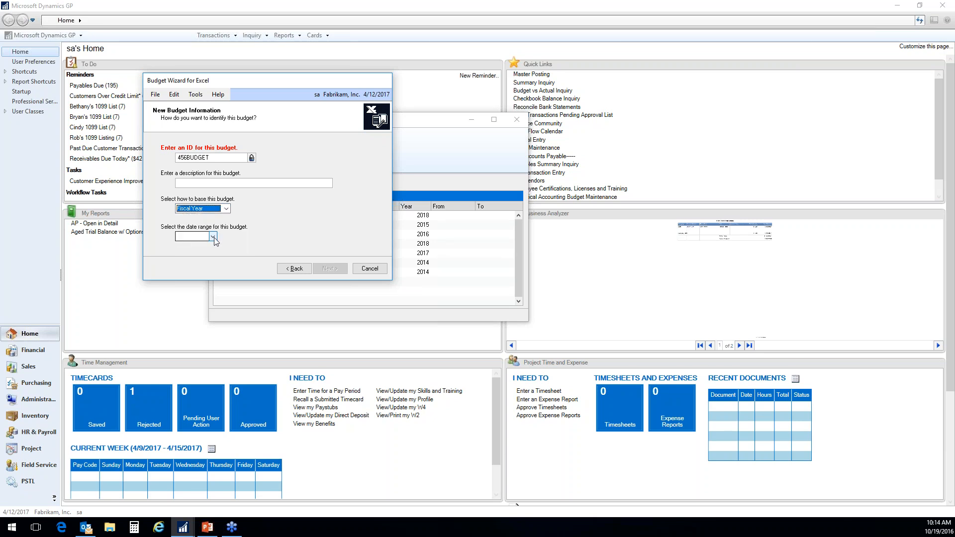
- Set the fiscal year of the new budget to 2018 and continue to the calculation method
click(213, 237)
click(198, 274)
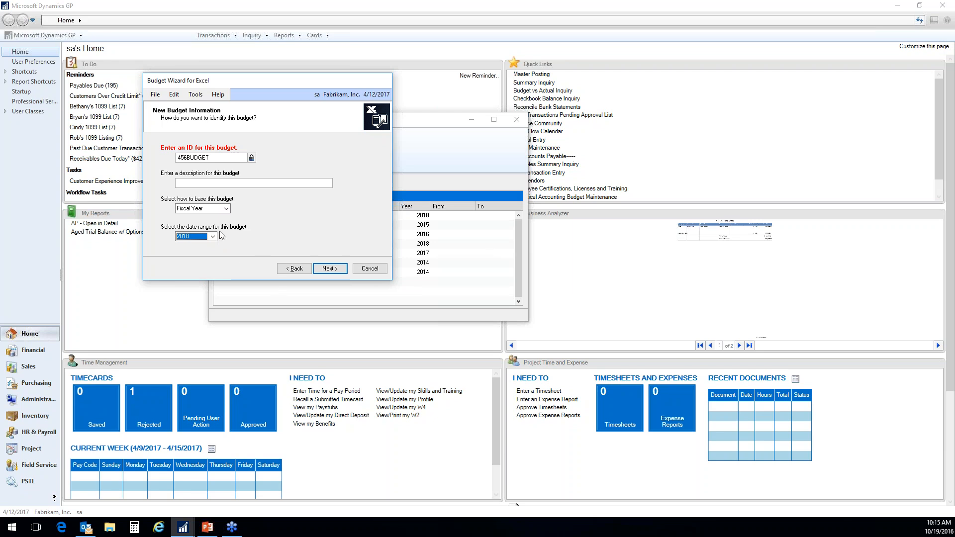
click(329, 269)
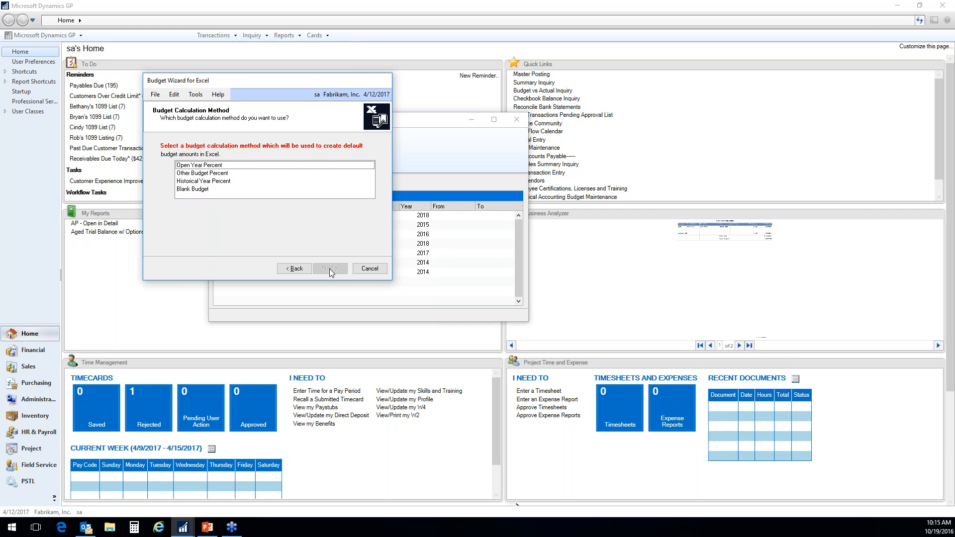
- Try the Historical Year Percent calculation method with 2013 as the historical year and No change, and return to the method list
click(194, 190)
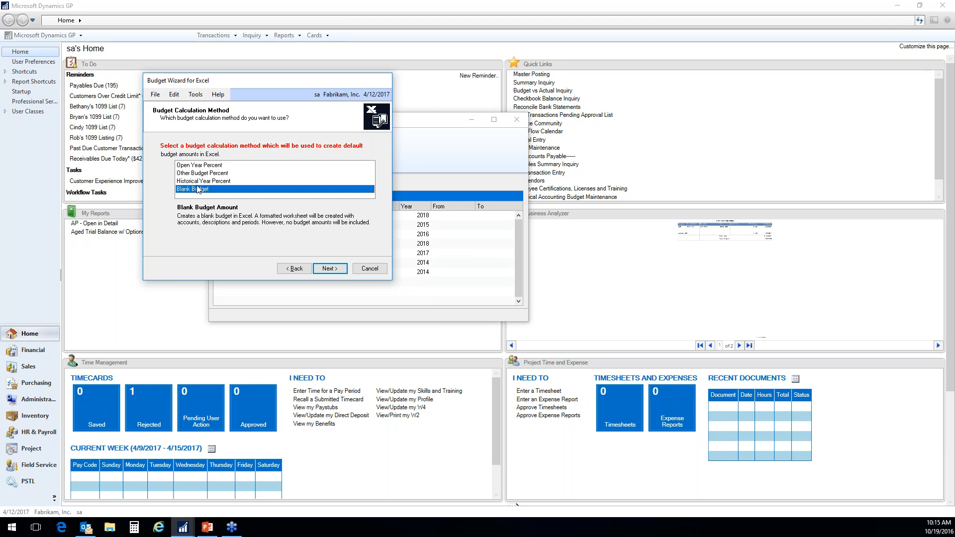
click(194, 182)
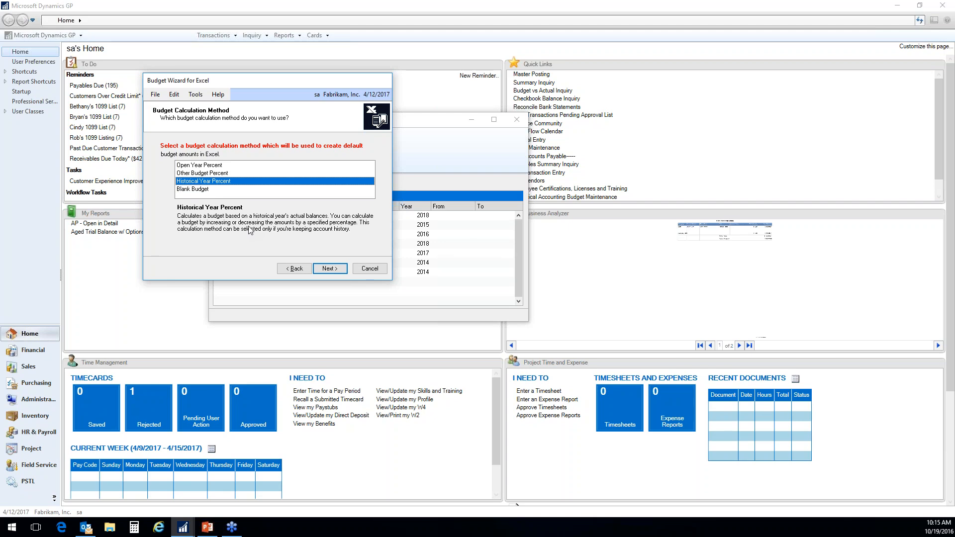
click(328, 269)
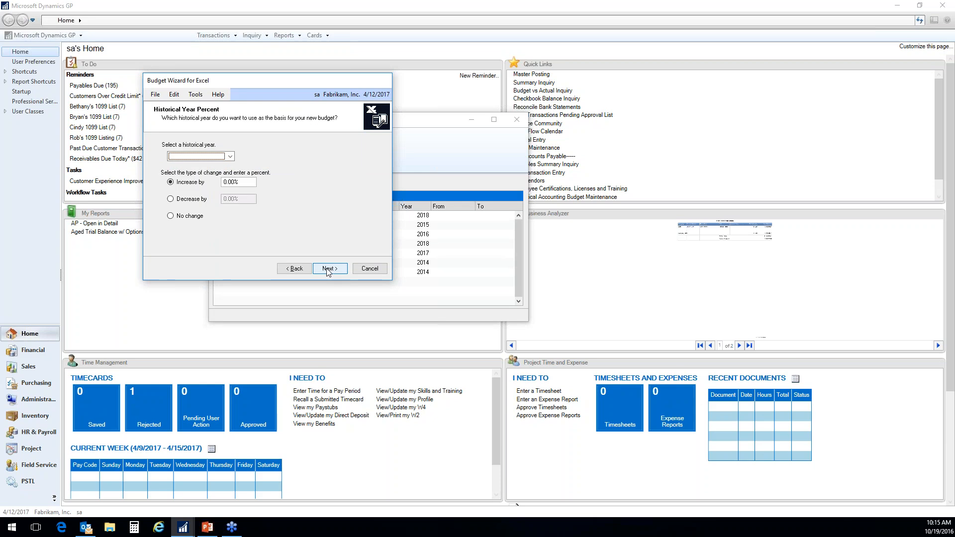
click(230, 156)
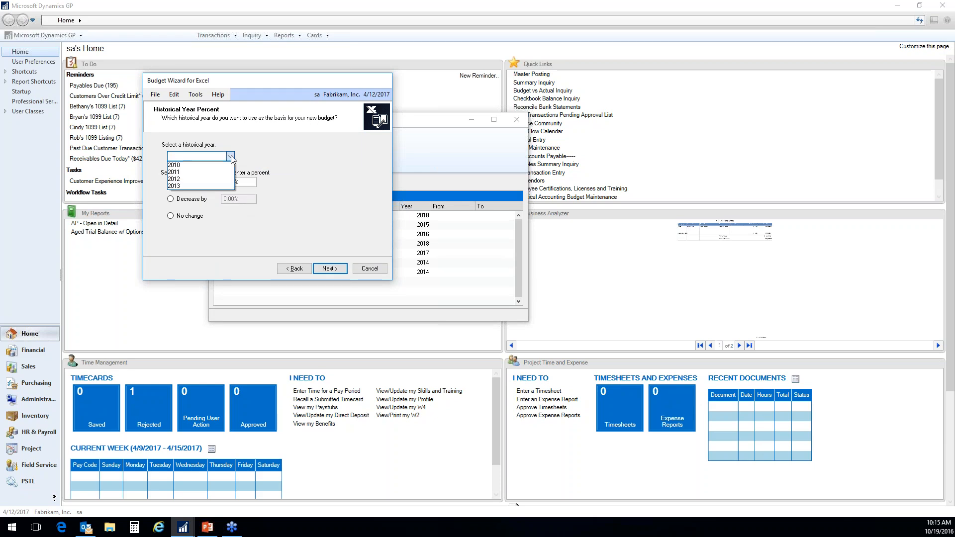
click(196, 186)
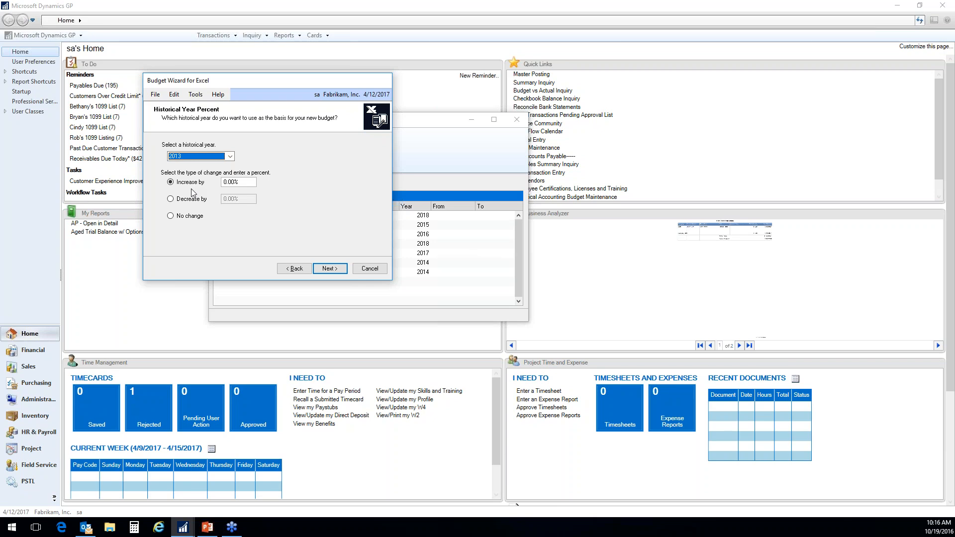
click(171, 216)
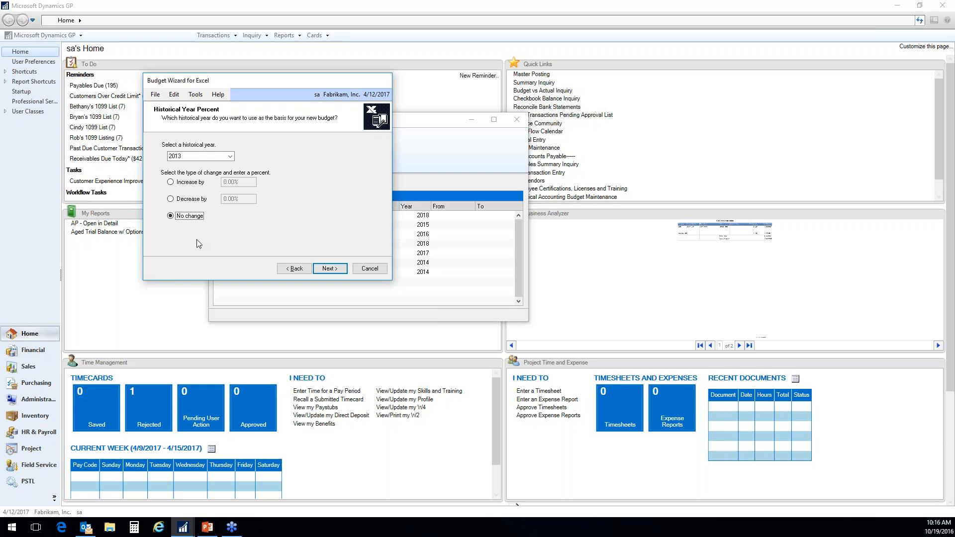
click(299, 270)
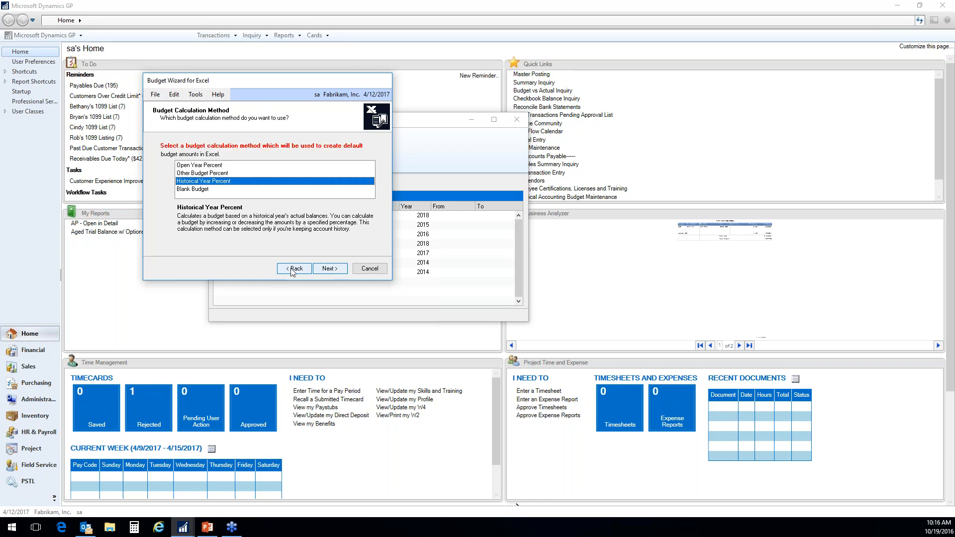
- Try the Other Budget Percent calculation method, look up the available source budgets, and go back without choosing one
click(220, 174)
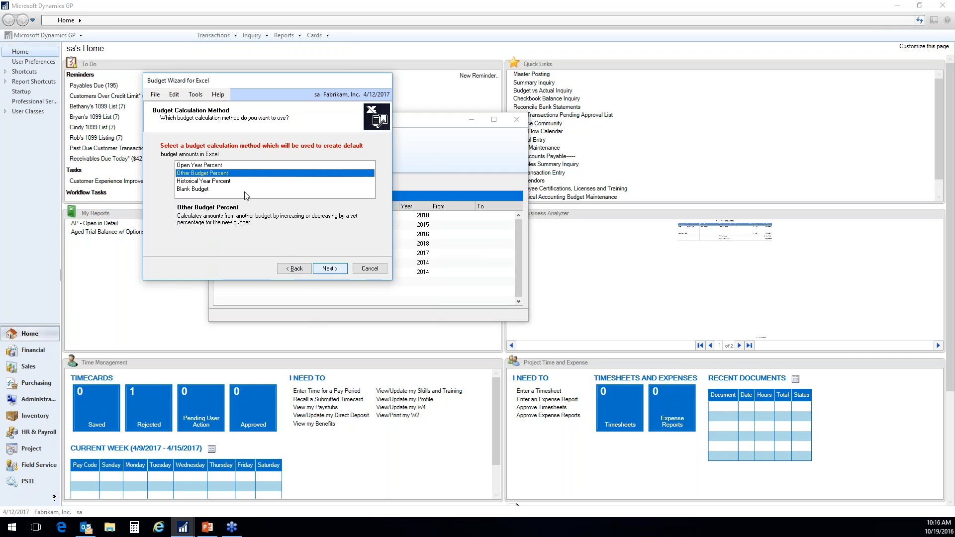
click(329, 268)
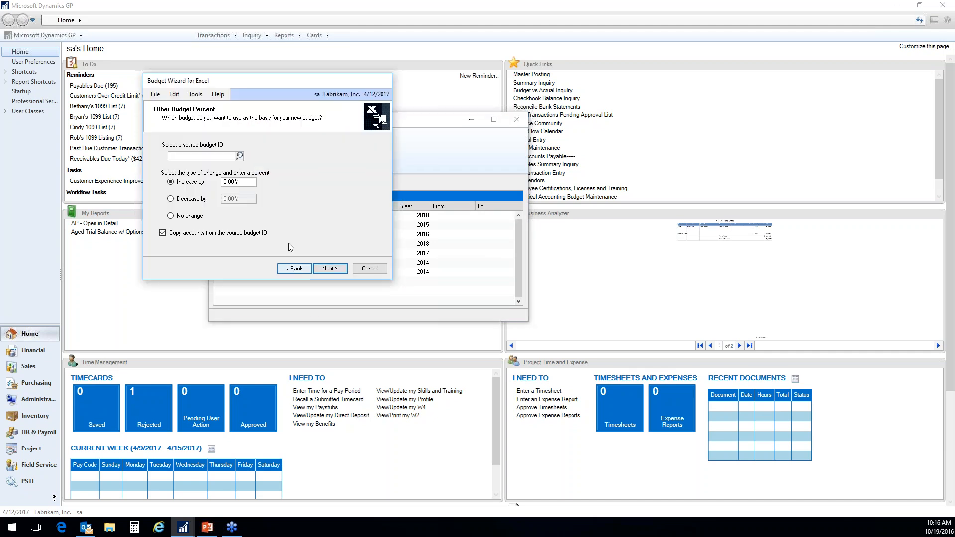
click(239, 156)
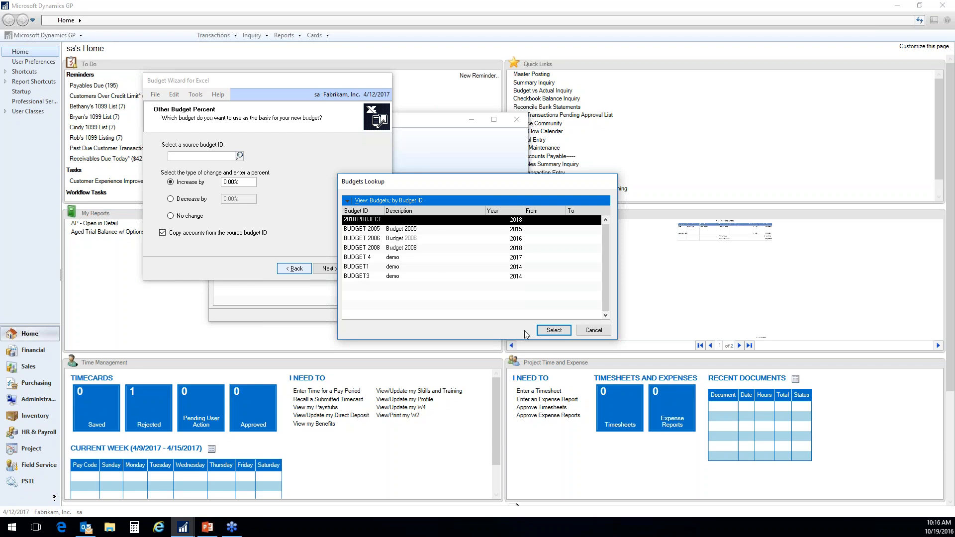
click(593, 330)
click(293, 269)
- Try the Open Year Percent calculation method with 2017 as the open year, and return to the method list
click(234, 166)
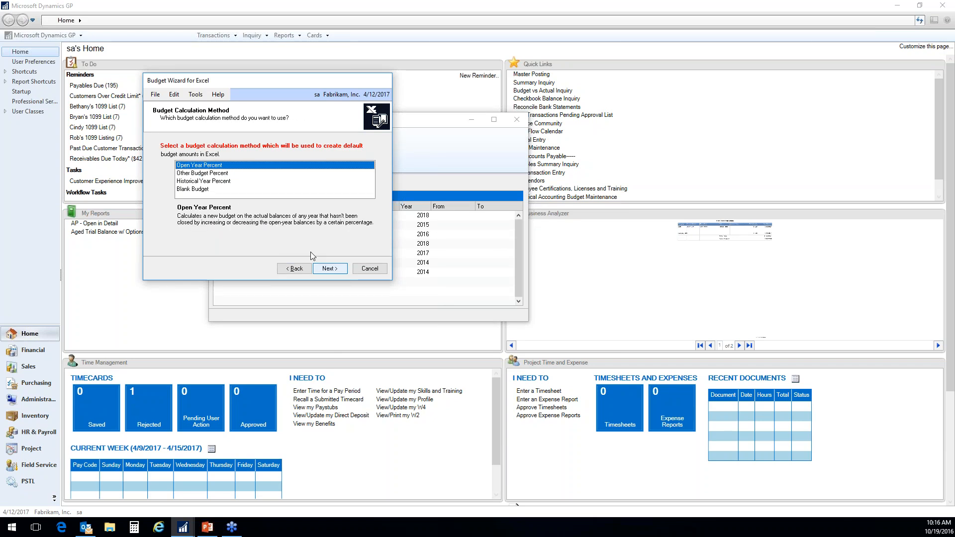
click(329, 269)
click(231, 157)
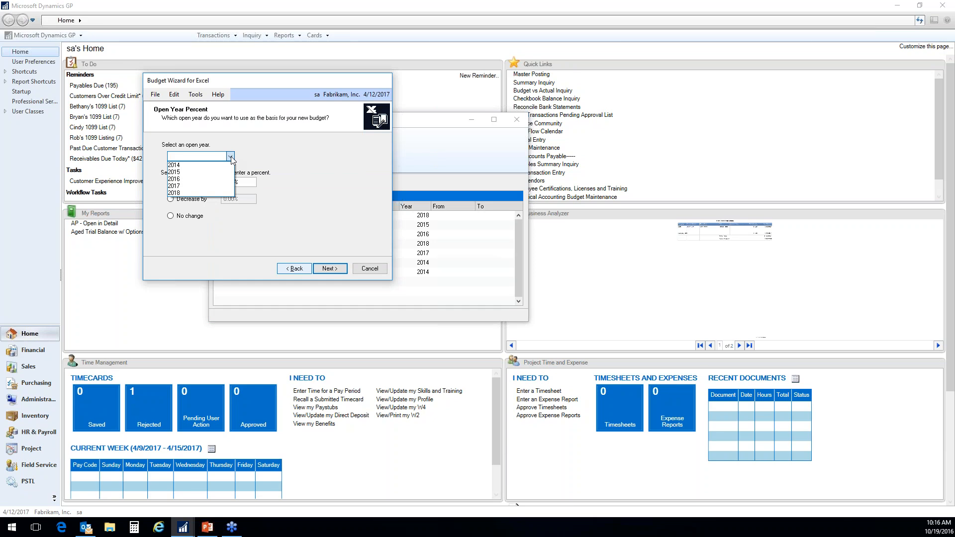
click(182, 186)
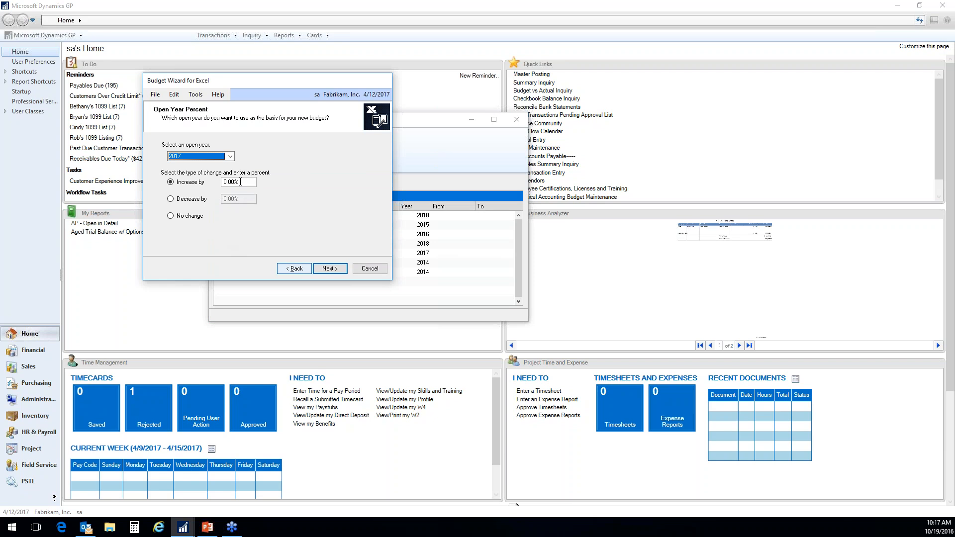
click(231, 156)
click(231, 158)
click(292, 269)
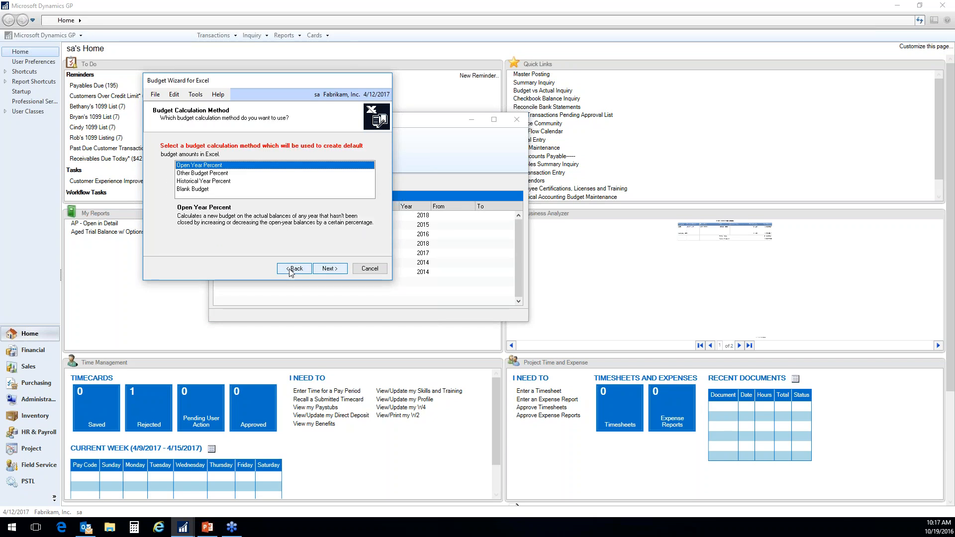
- Choose the Blank Budget calculation method and continue without selecting any years for actual amounts
click(219, 190)
click(328, 271)
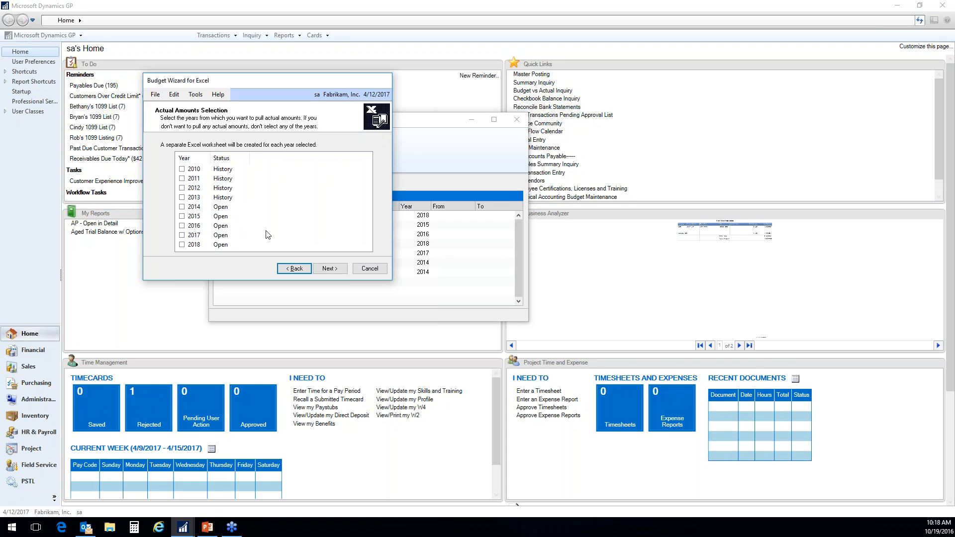
click(330, 269)
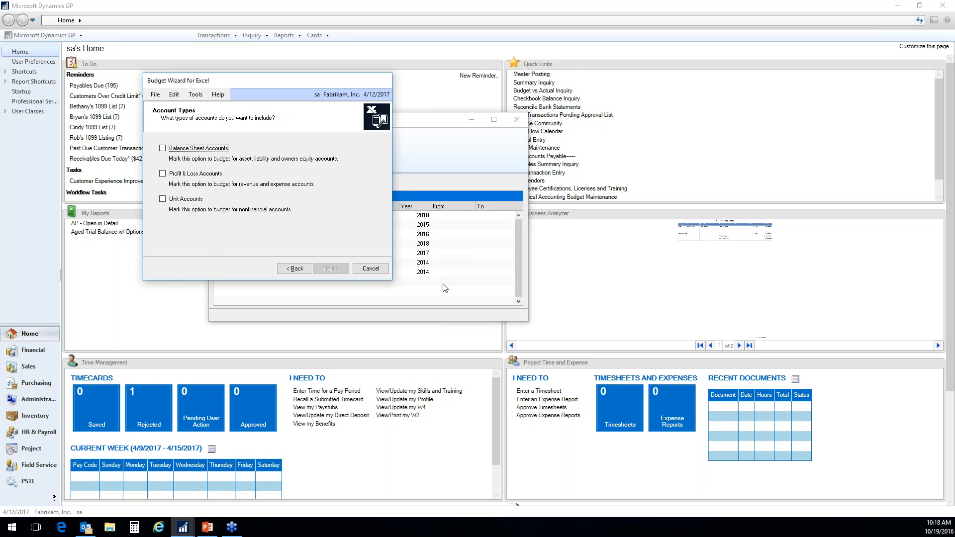
- Include only Profit & Loss Accounts in the budget and continue to the account selection
click(163, 174)
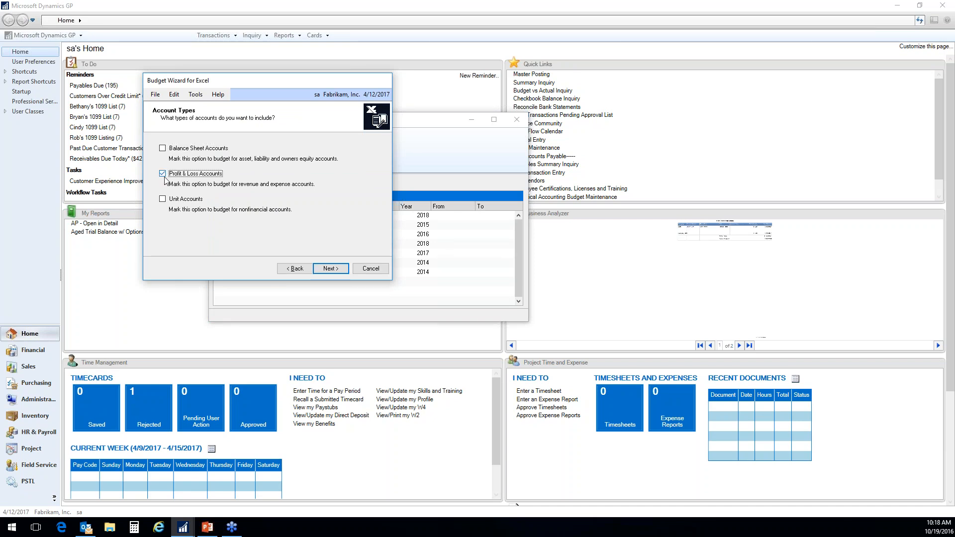
click(163, 199)
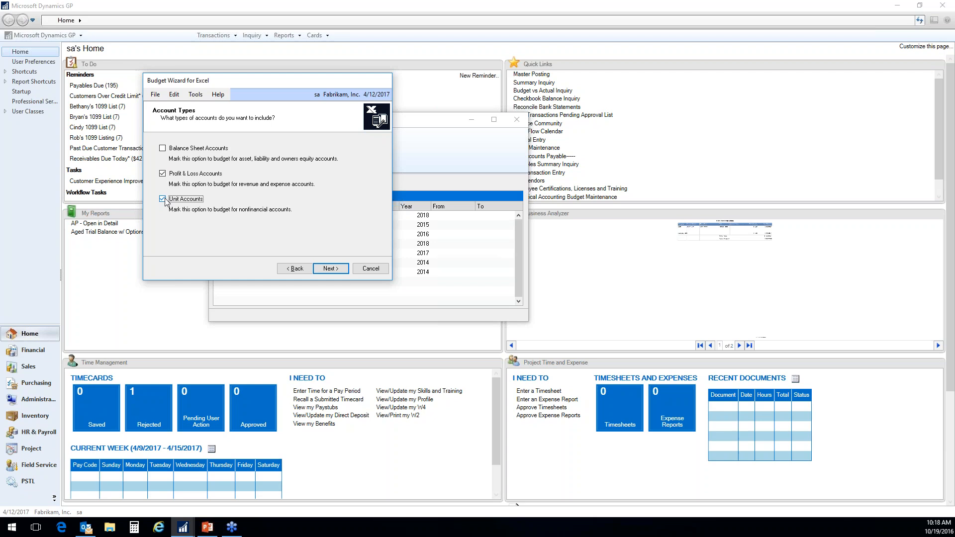
click(162, 199)
click(330, 269)
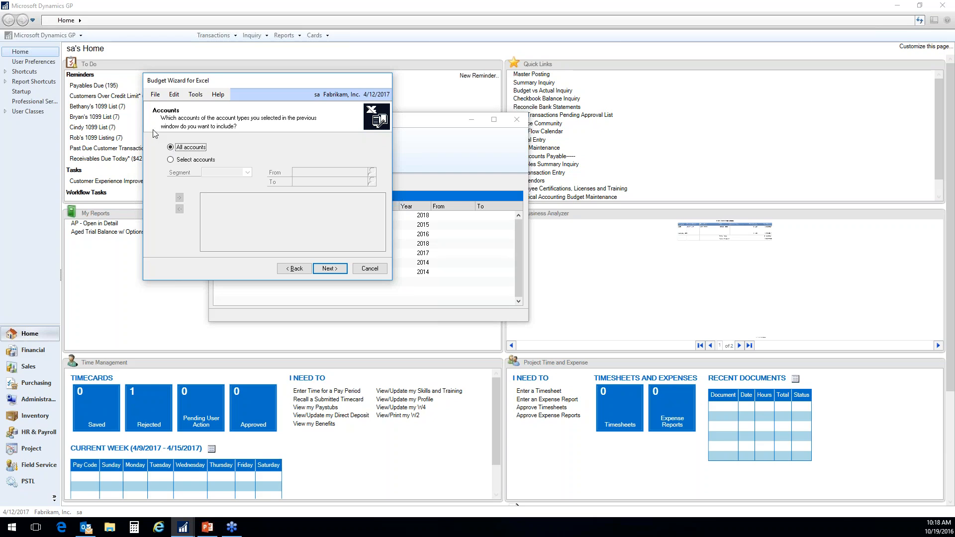
- Restrict the budget to selected accounts with the Division segment from 300 to 300, and continue
click(171, 159)
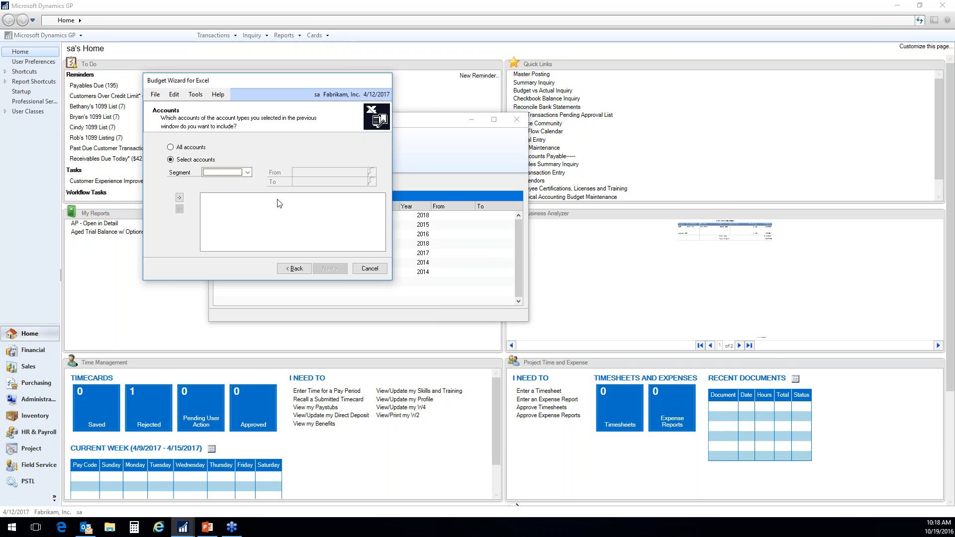
click(247, 172)
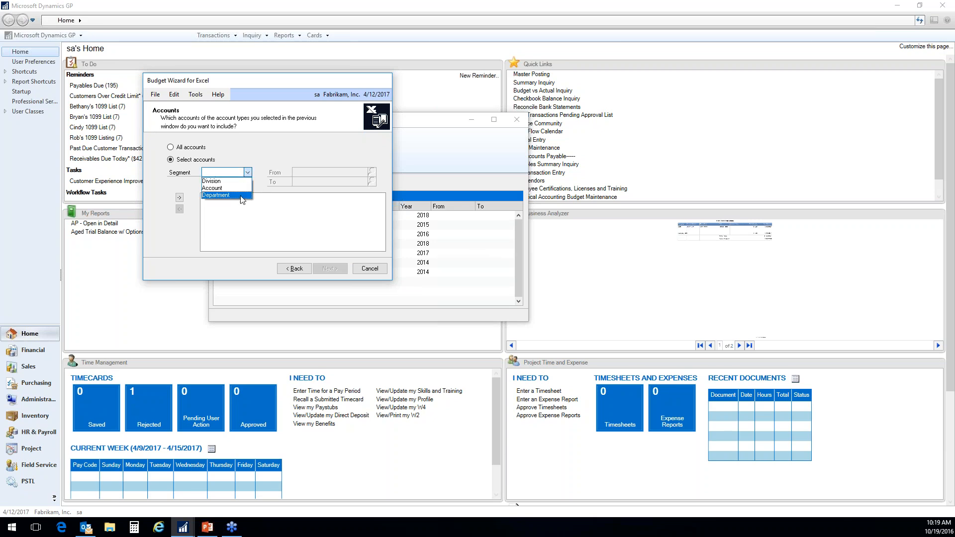
click(218, 181)
click(372, 171)
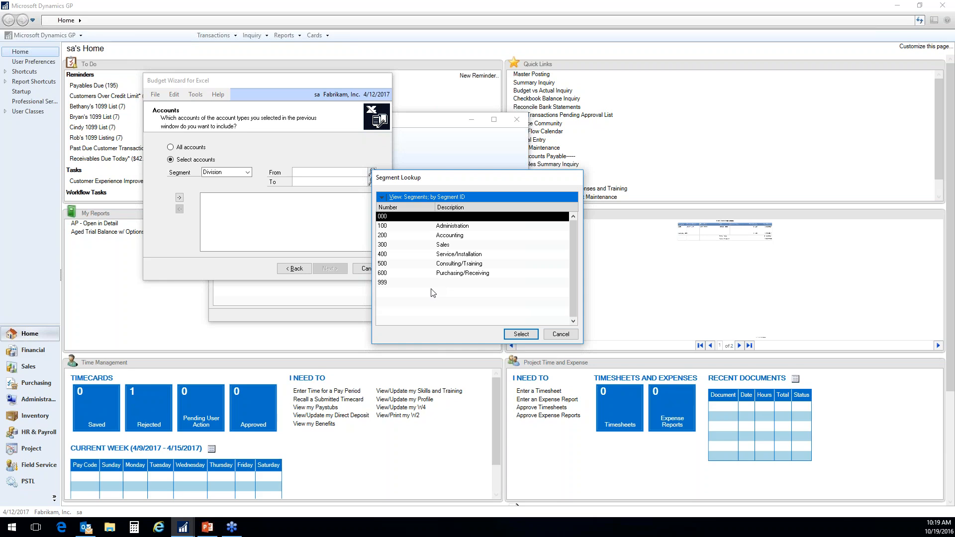
click(386, 248)
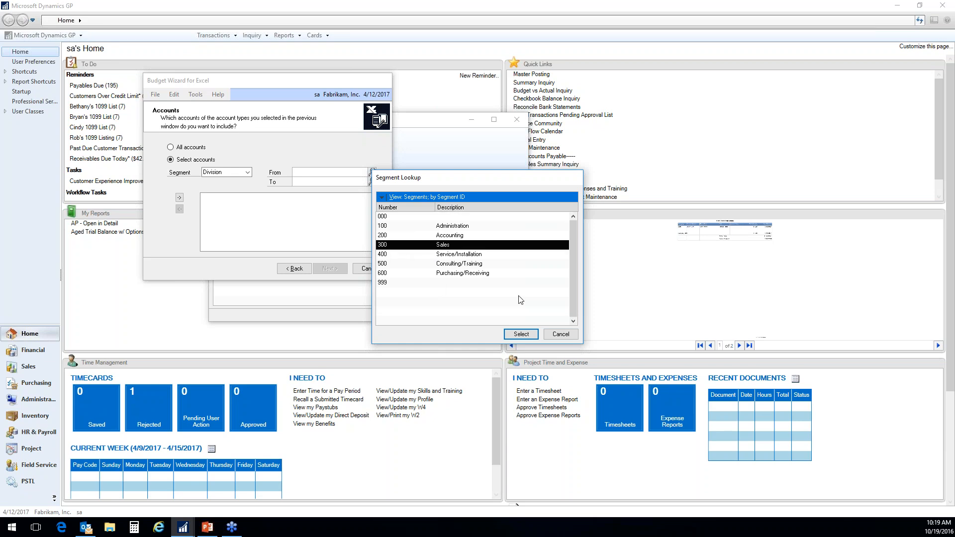
click(520, 335)
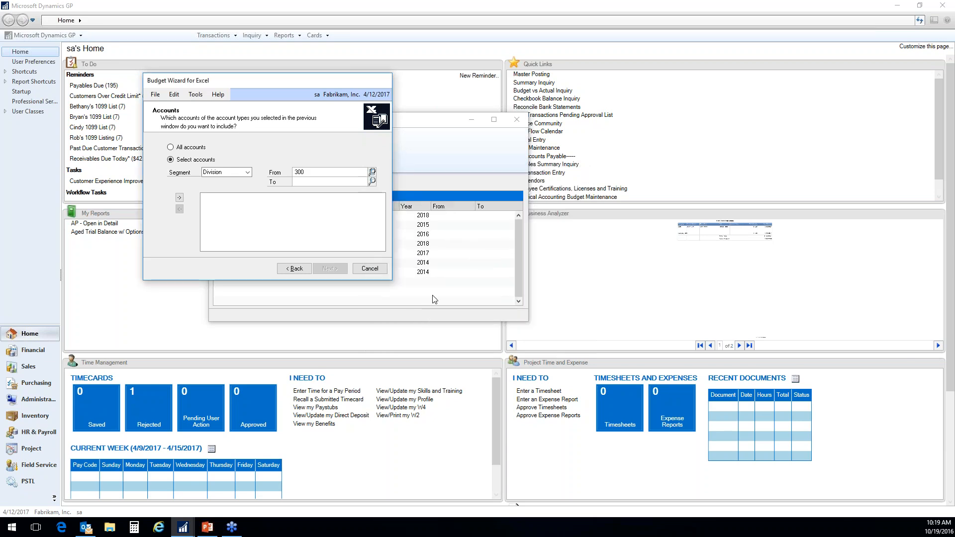
click(321, 182)
text(300)
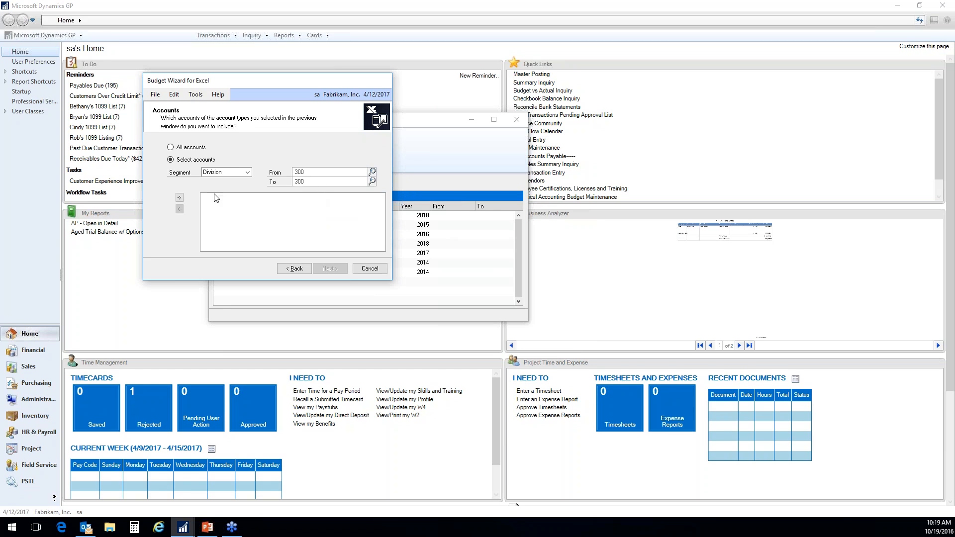
click(179, 197)
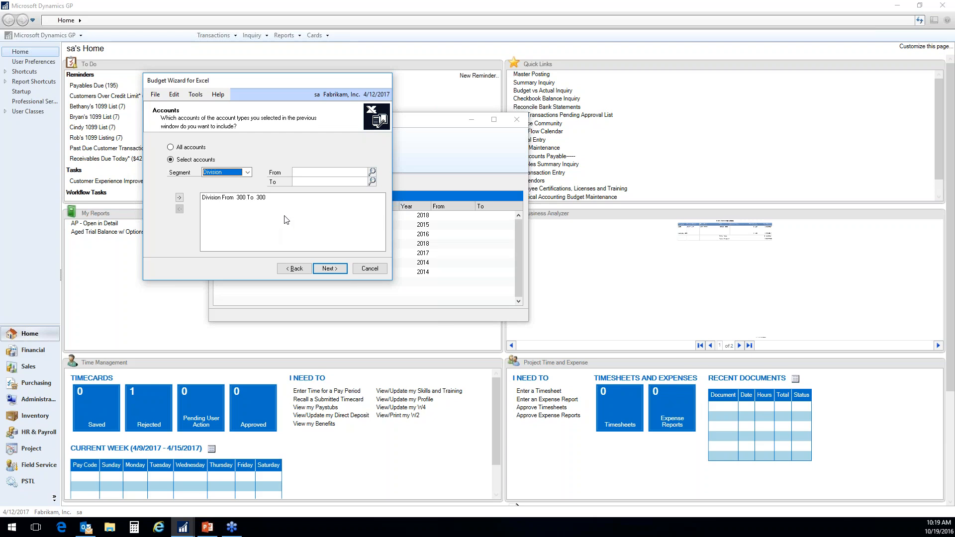
click(329, 269)
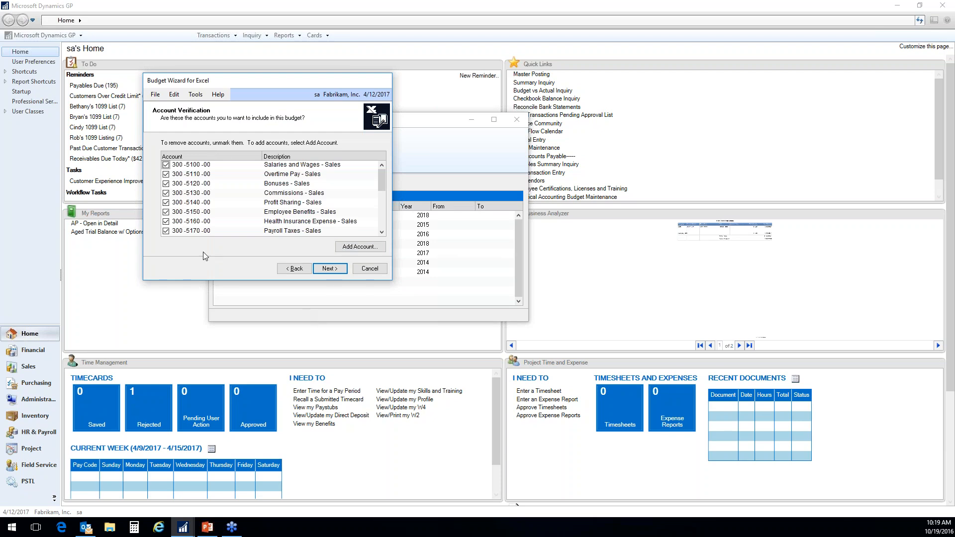
- Exclude the payroll-related accounts 300-5100-00 through 300-5170-00 from the budget, keep the remaining accounts, and continue
click(166, 164)
click(166, 174)
click(166, 184)
click(166, 193)
click(166, 202)
click(166, 212)
click(166, 222)
click(166, 231)
click(381, 233)
click(381, 233)
click(382, 232)
click(383, 232)
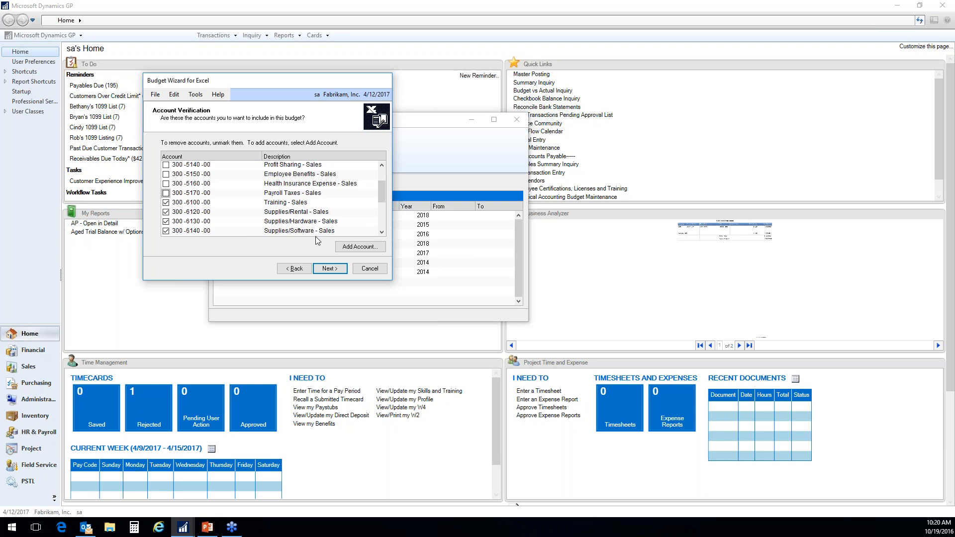
drag(382, 209, 382, 220)
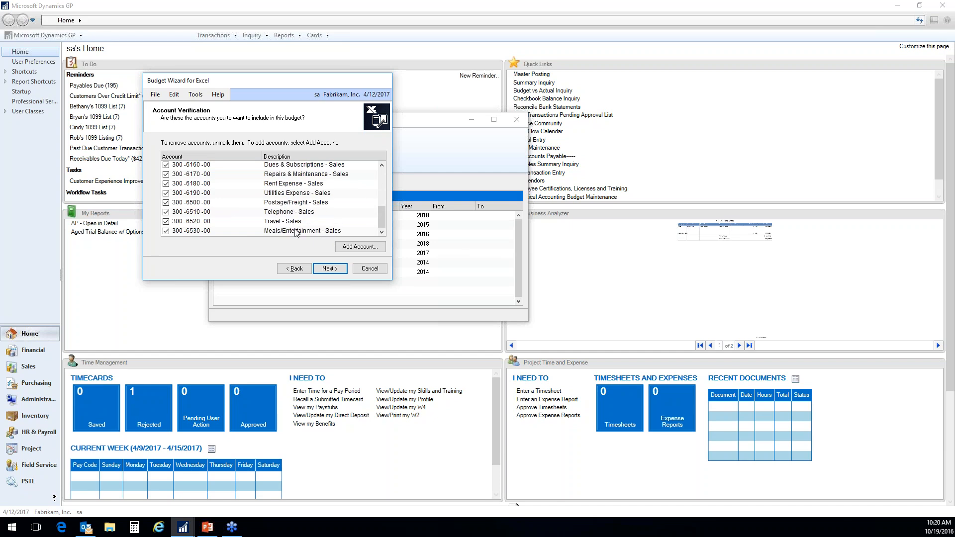
click(329, 269)
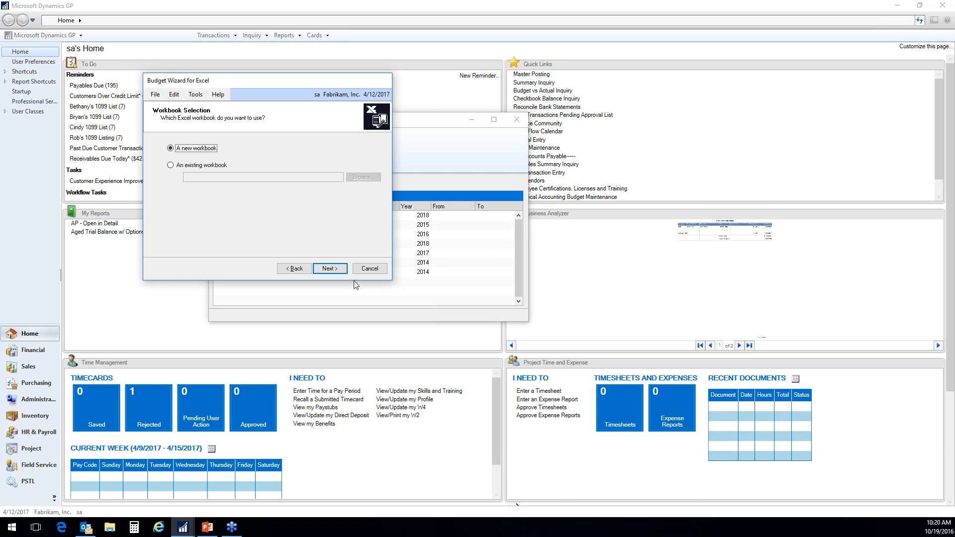
- Finish the wizard with a new workbook and save the Excel file as 456Budget in the Doc_Temp folder
click(334, 269)
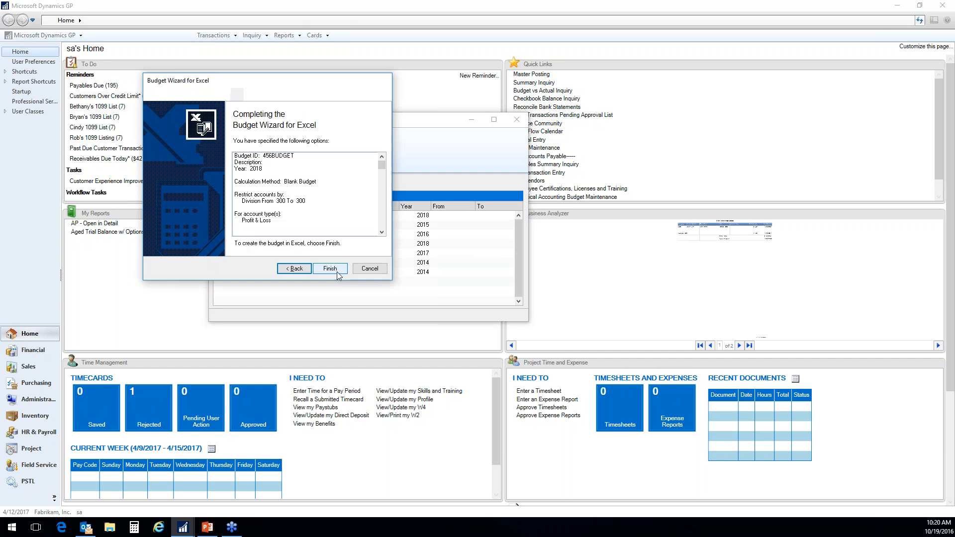
click(338, 268)
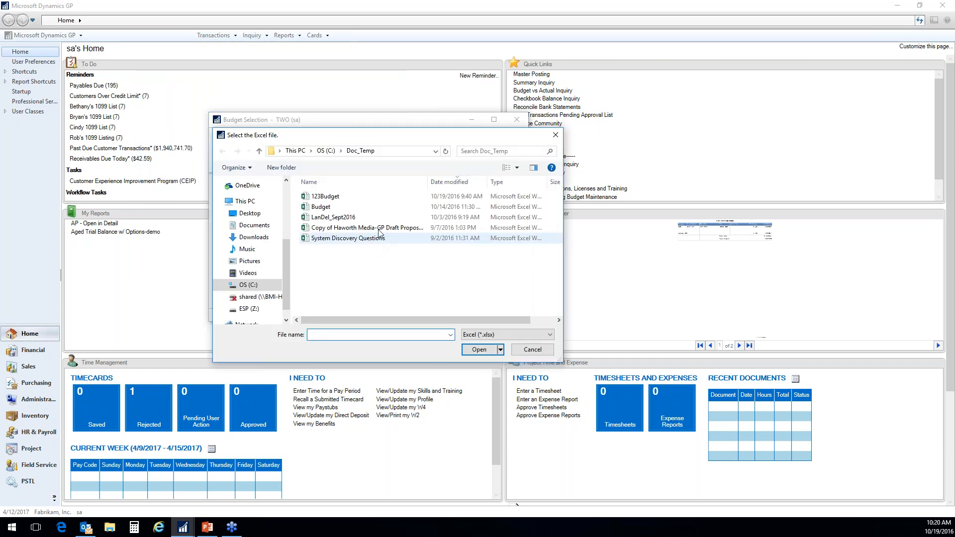
text(456)
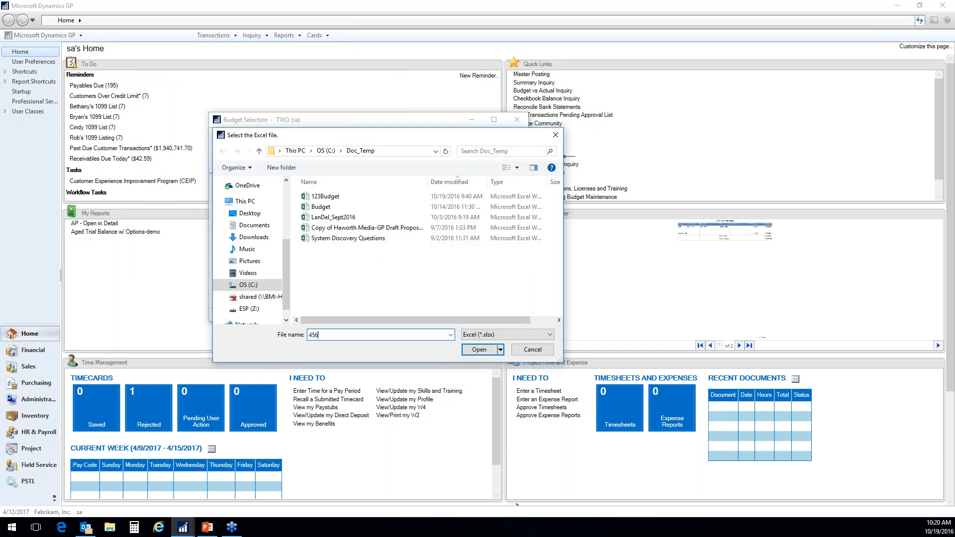
text(Budget)
click(477, 350)
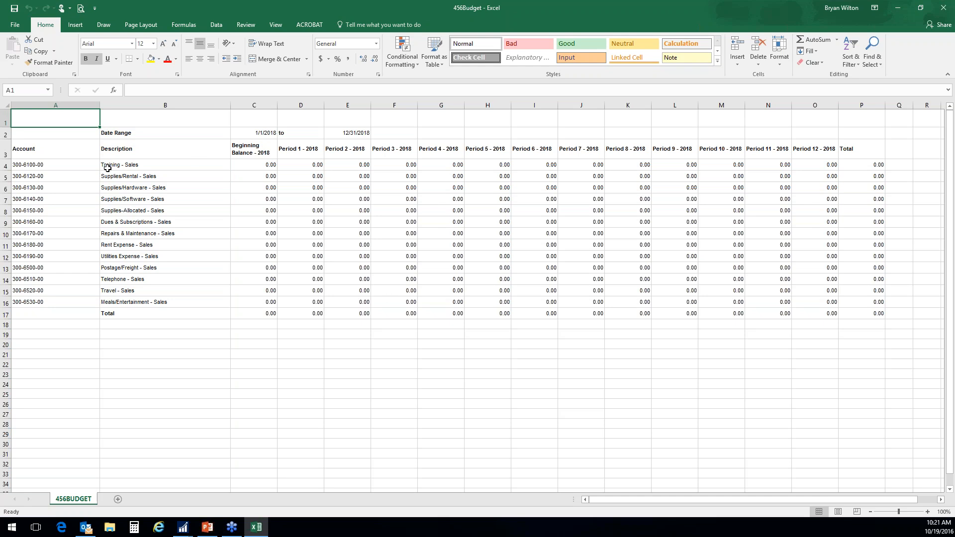
- Insert a row above Training - Sales and enter Headcount as its description in B4
click(7, 166)
right_click(7, 166)
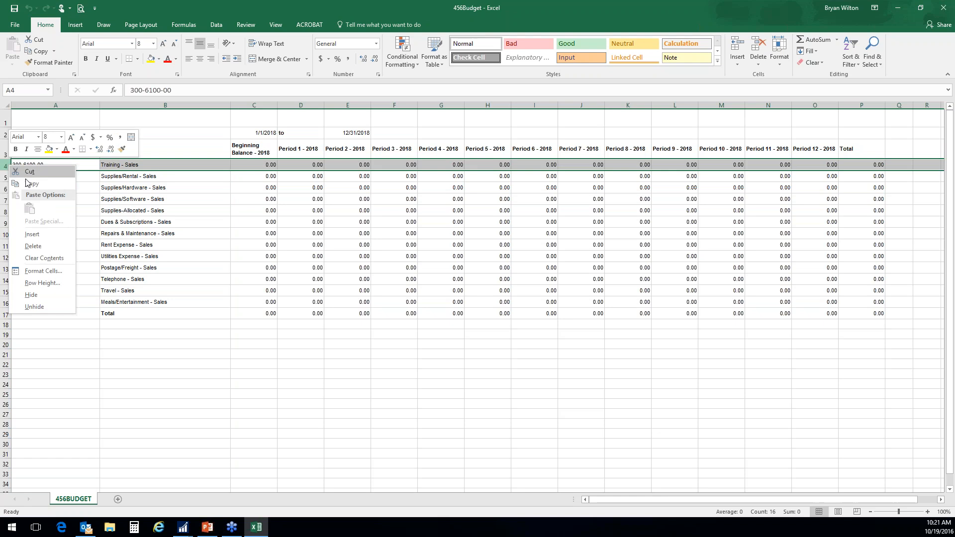
click(36, 235)
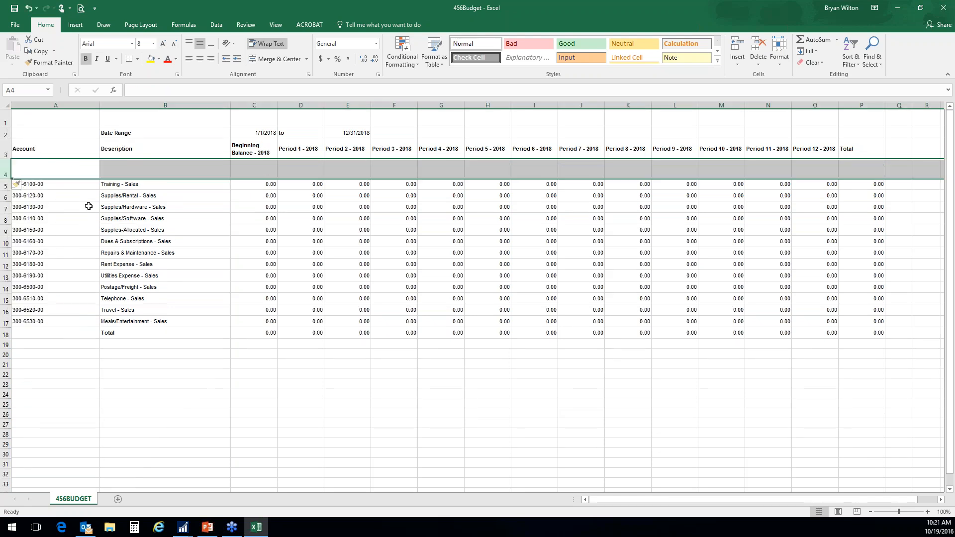
click(133, 175)
text(Headcount)
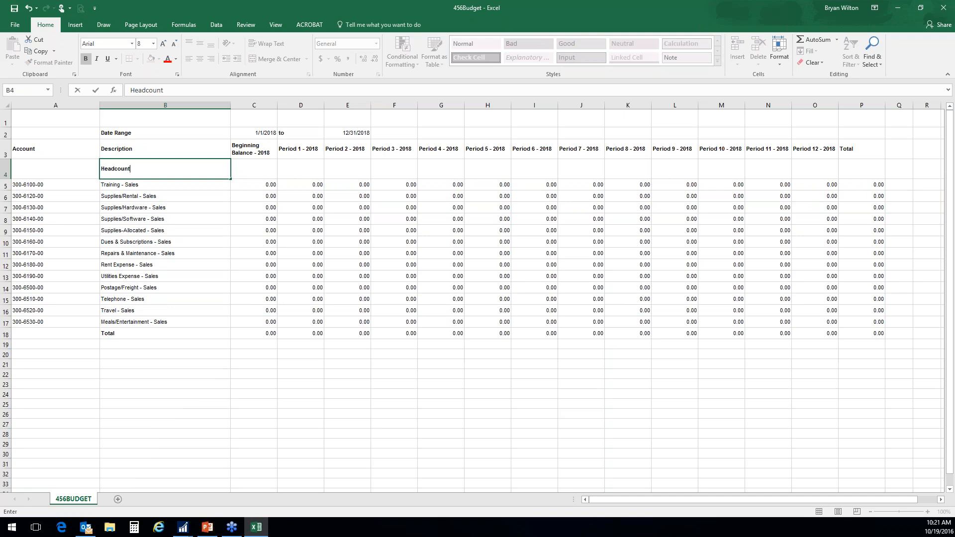
- Enter headcounts of 36, 25 and 45 for Periods 1, 2 and 3 in row 4
key(Tab)
key(Tab)
text(36)
key(Tab)
text(25)
key(Tab)
text(45)
key(Tab)
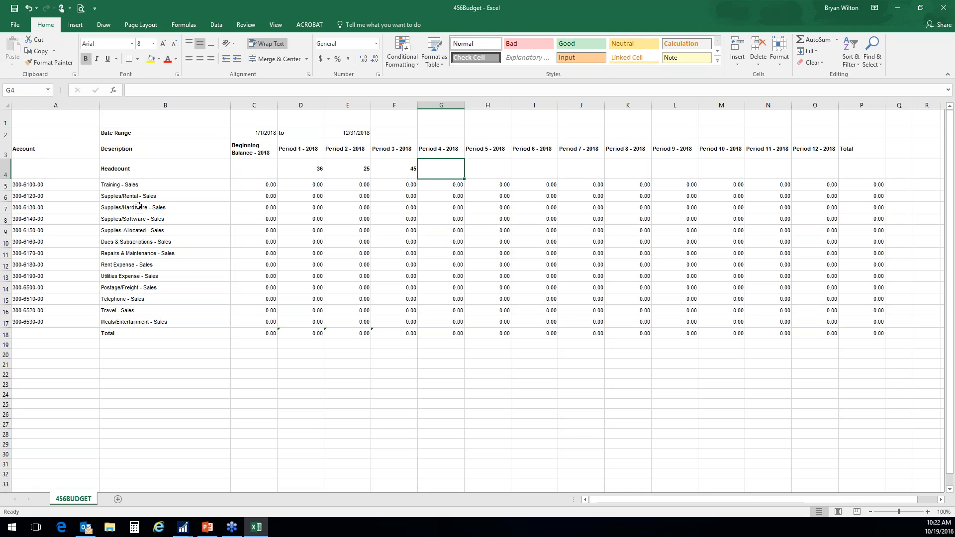
click(133, 185)
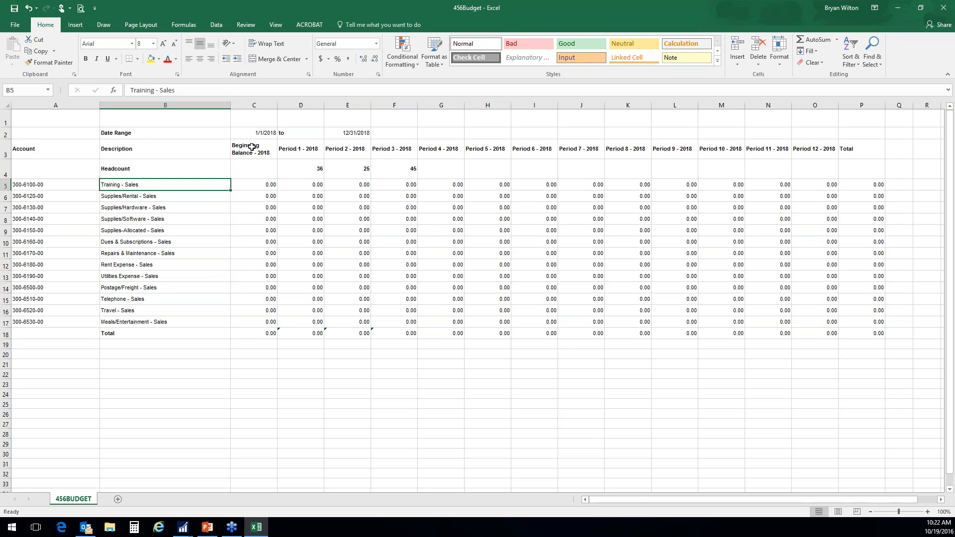
click(815, 105)
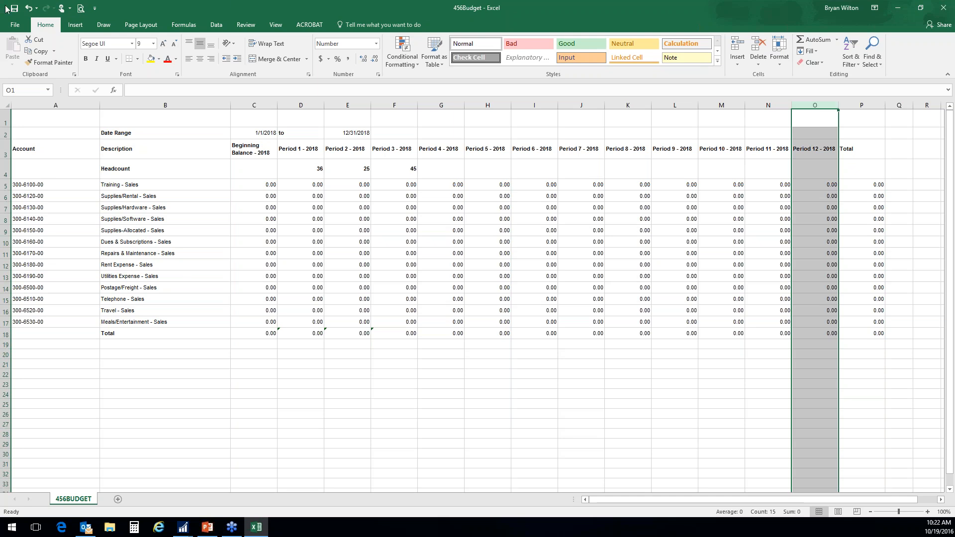
click(6, 121)
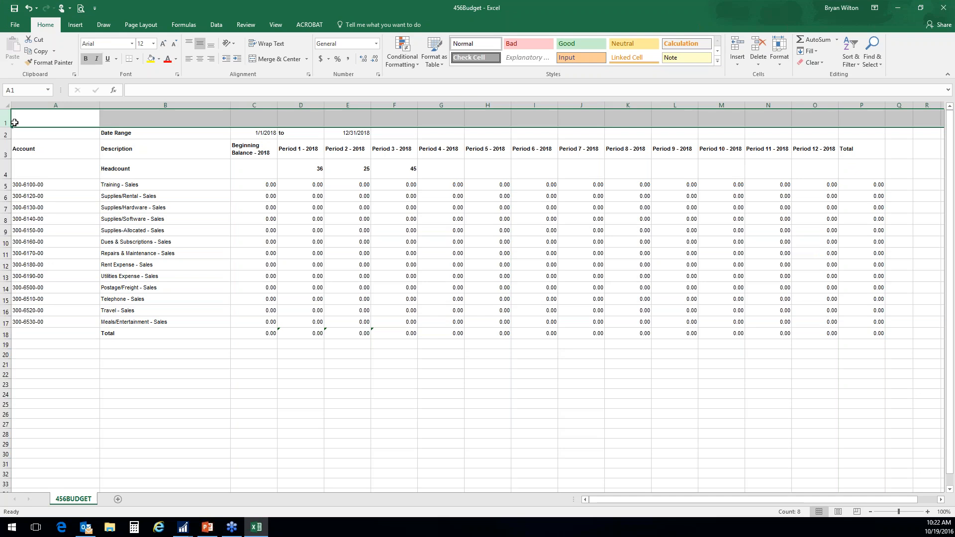
click(7, 134)
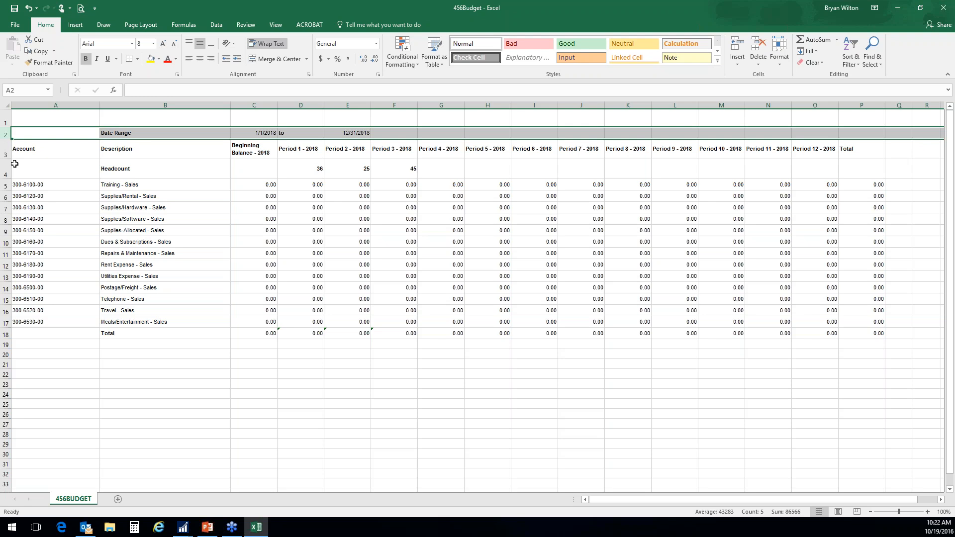
click(7, 152)
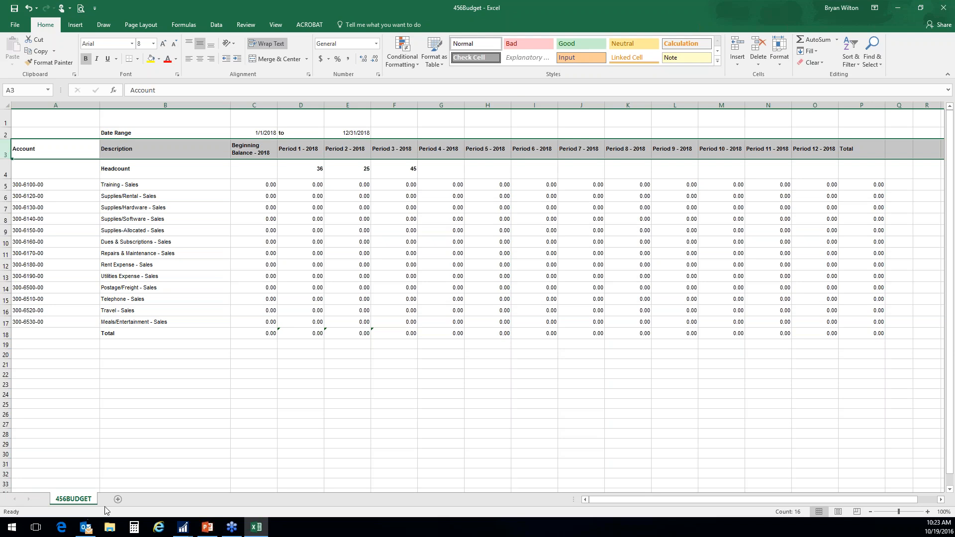
- Add a new worksheet named CALC to the workbook and return to the 456BUDGET sheet
click(118, 499)
right_click(120, 501)
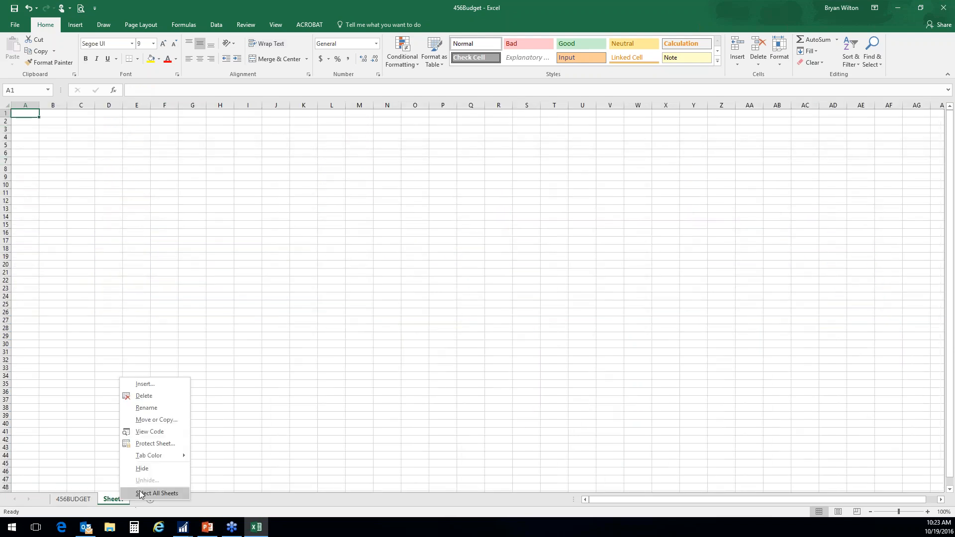
click(149, 406)
text(CALC)
key(Return)
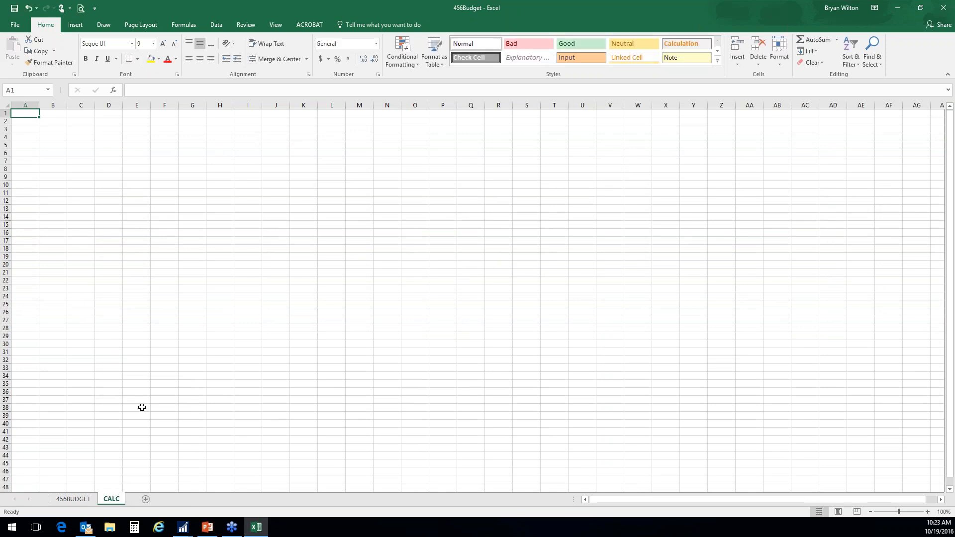
click(24, 130)
click(79, 499)
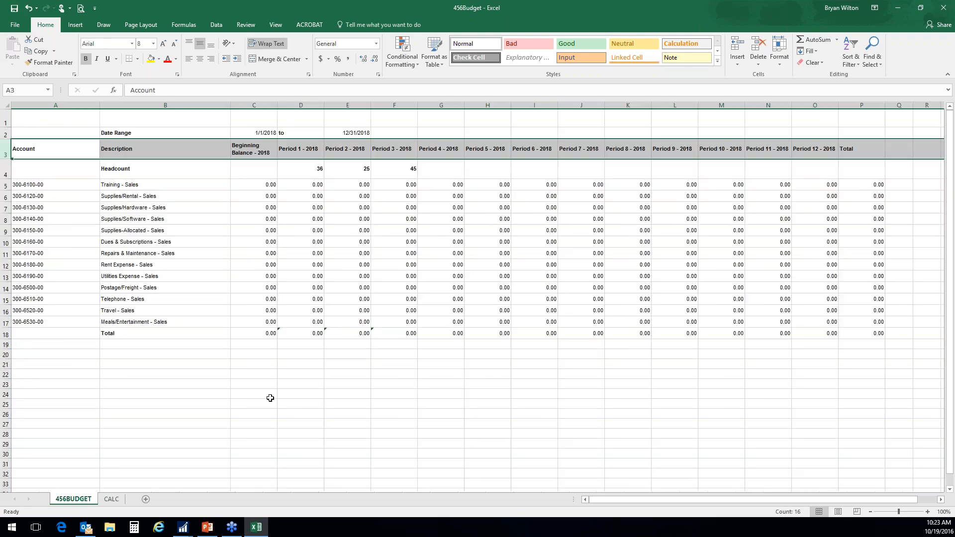
- Enter =30 as the Period 1 amount for Training - Sales in D5
click(313, 187)
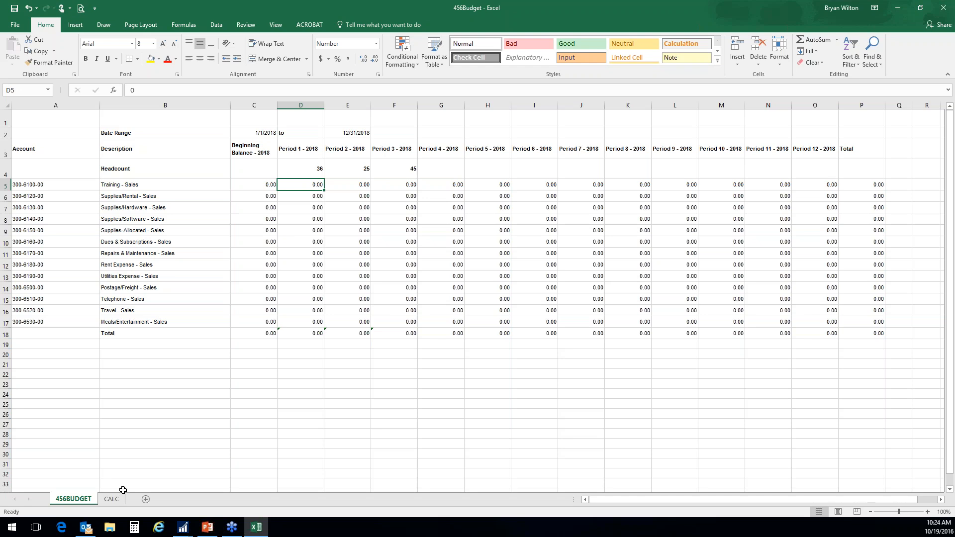
text(=30)
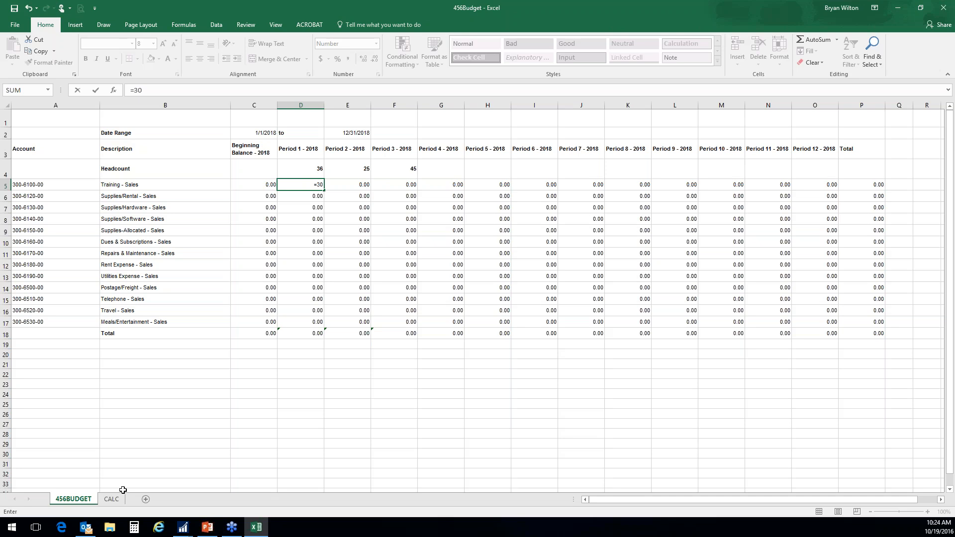
key(ctrl+Return)
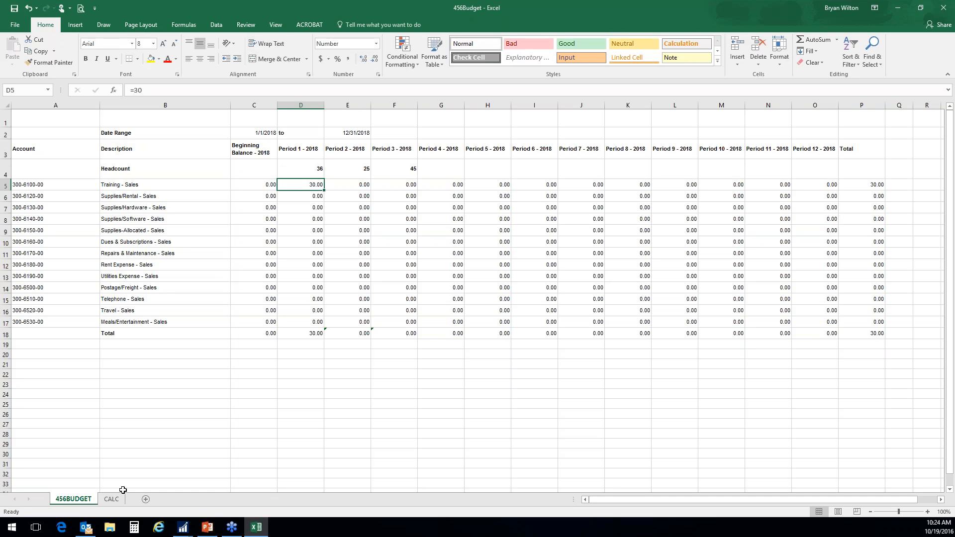
- Replace the Period 1 amount for Training - Sales in D5 with the headcount formula =D4*30
text(=)
key(Up)
text(*30)
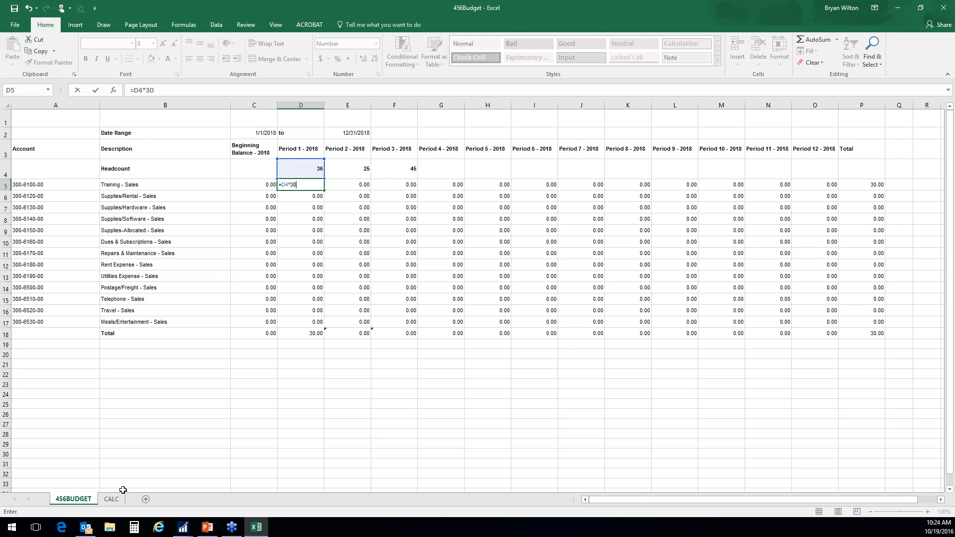
key(Return)
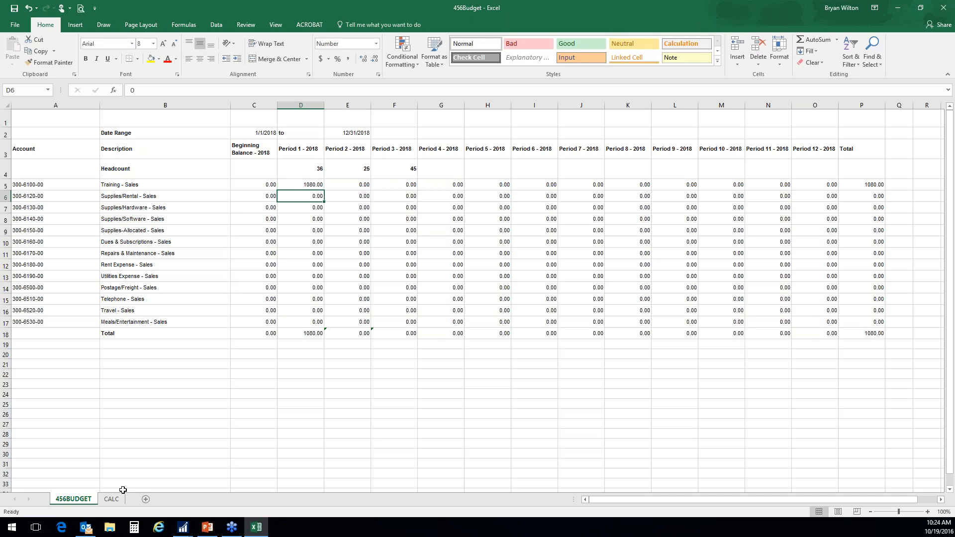
- Convert the Training - Sales formula in D5 to a fixed number by pasting its copy over itself as values
key(Up)
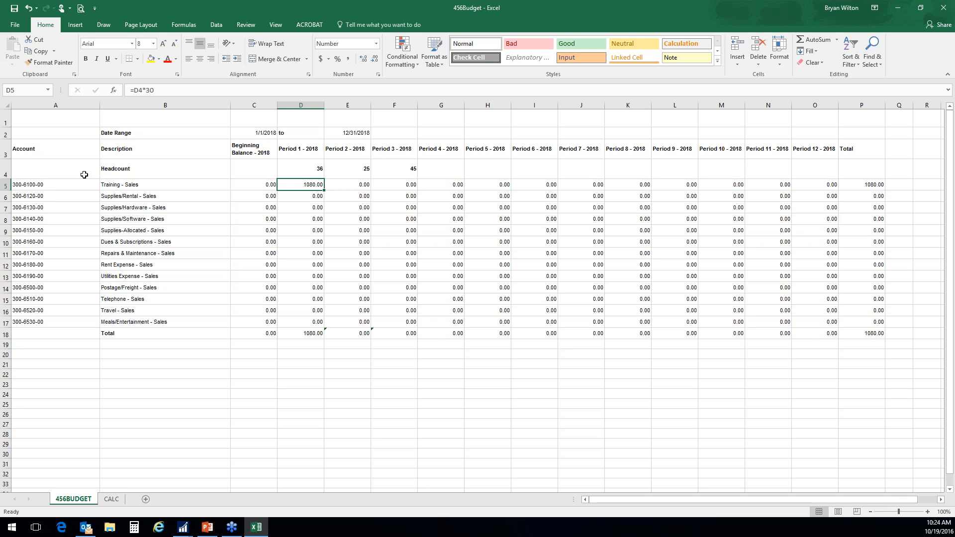
right_click(297, 184)
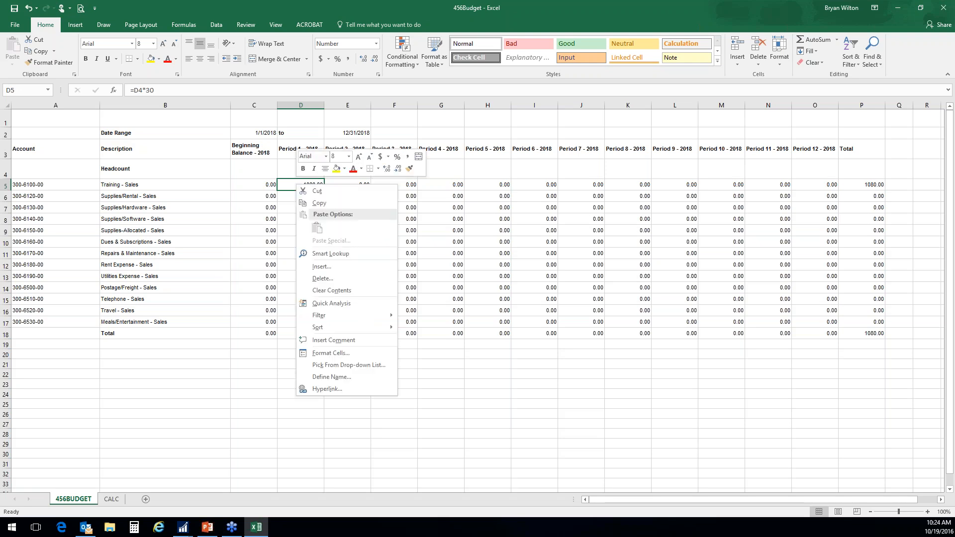
click(319, 207)
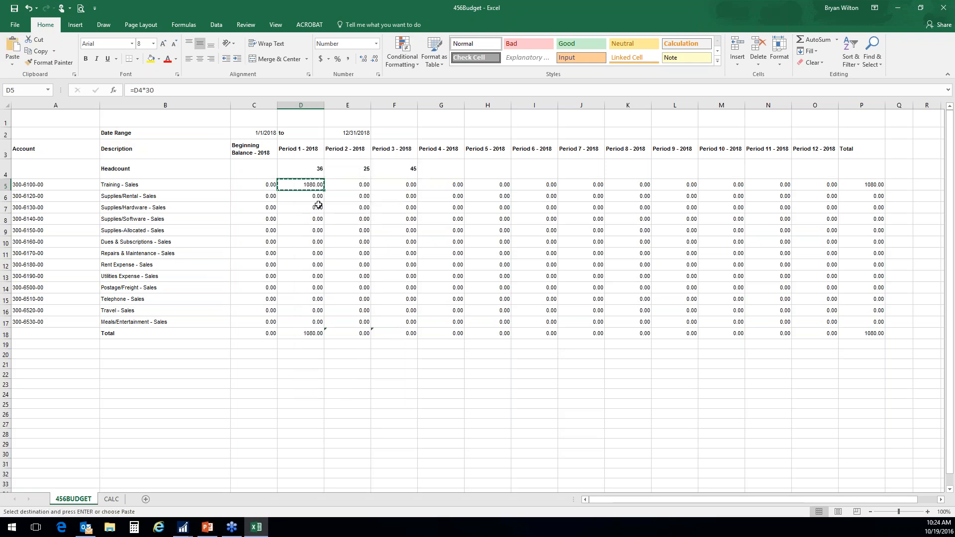
right_click(298, 184)
click(337, 230)
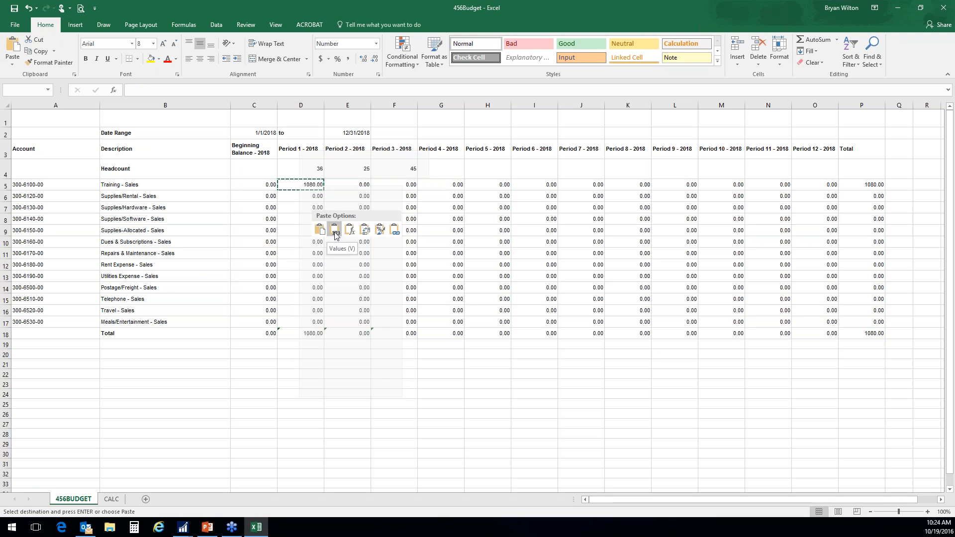
click(335, 232)
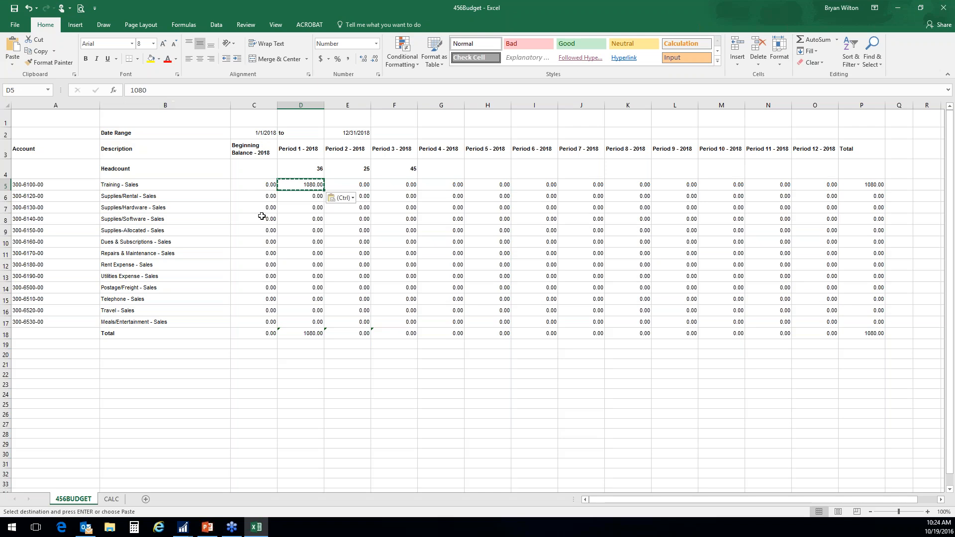
key(Escape)
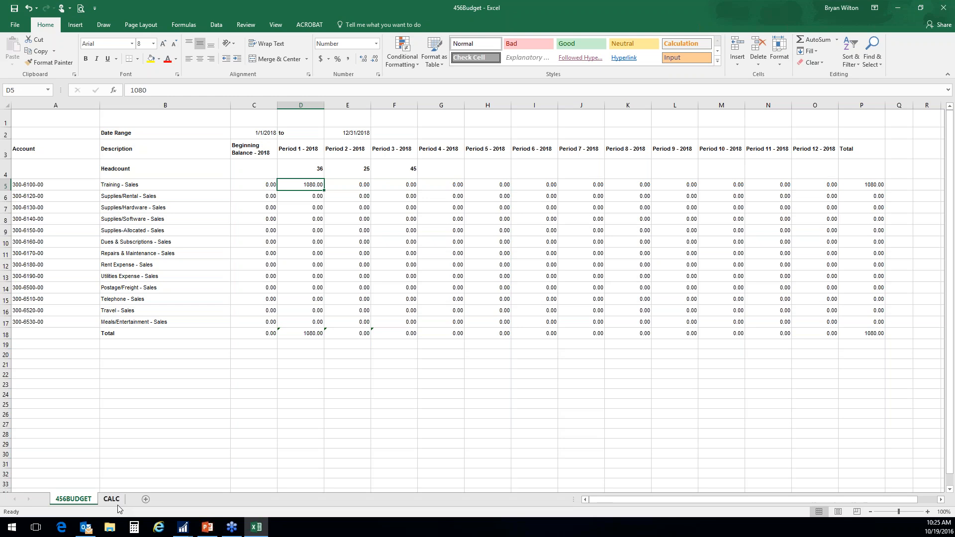
- Enter Training - Sales amounts of 250, 450 and 600 for Periods 2, 3 and 4 in row 5
key(Right)
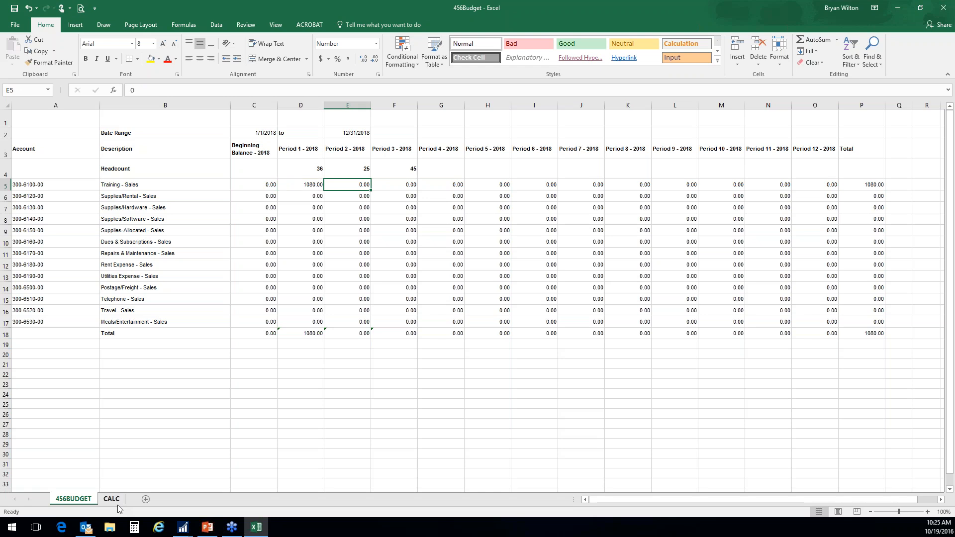
text(250)
key(Right)
text(450.)
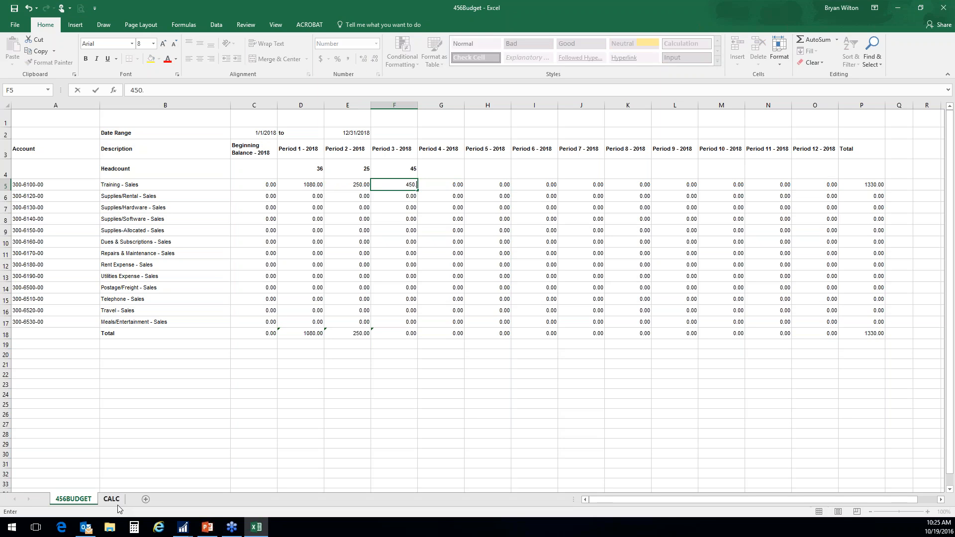
key(Right)
text(600.)
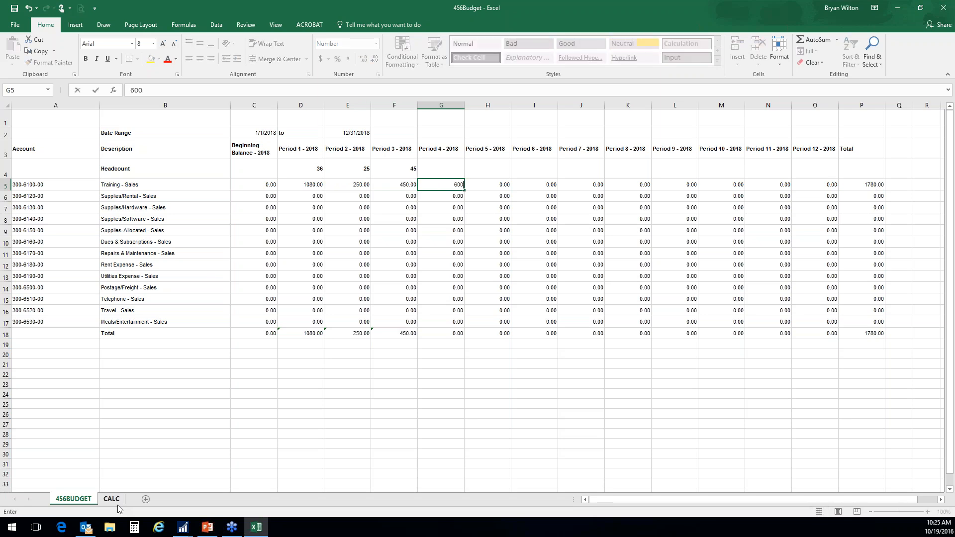
key(Return)
- Enter Supplies/Rental - Sales amounts of 700, 500 and 600 for Periods 1, 2 and 3 in row 6
key(Left)
key(Left)
key(Left)
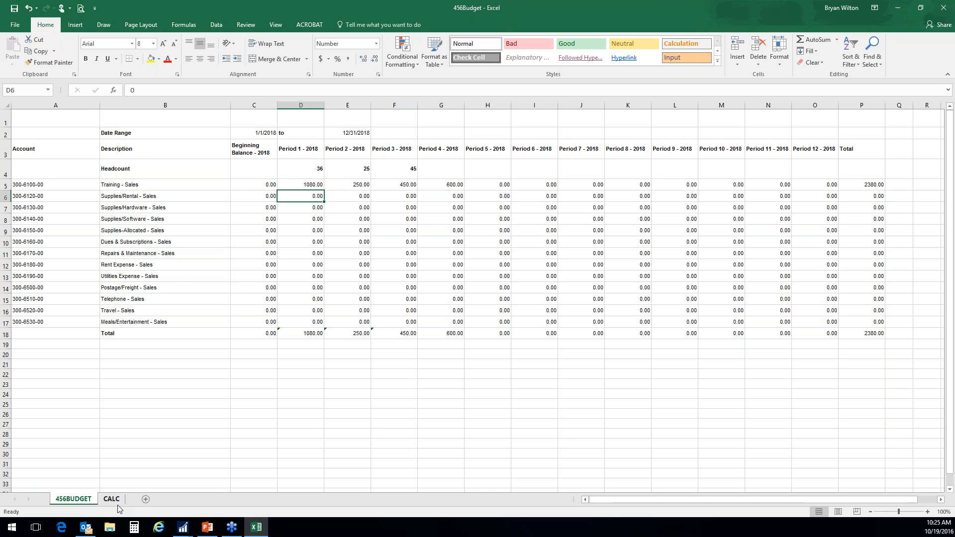
text(700)
key(Right)
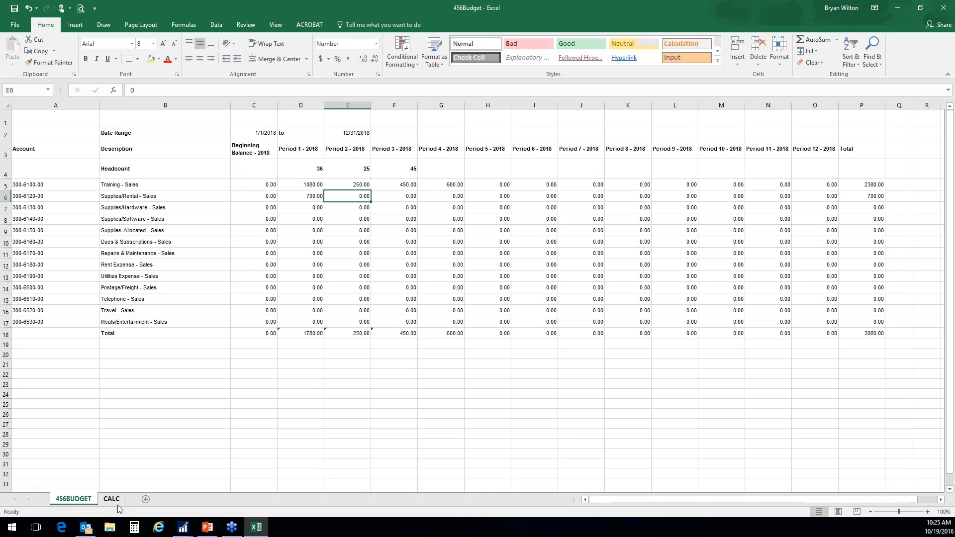
text(50)
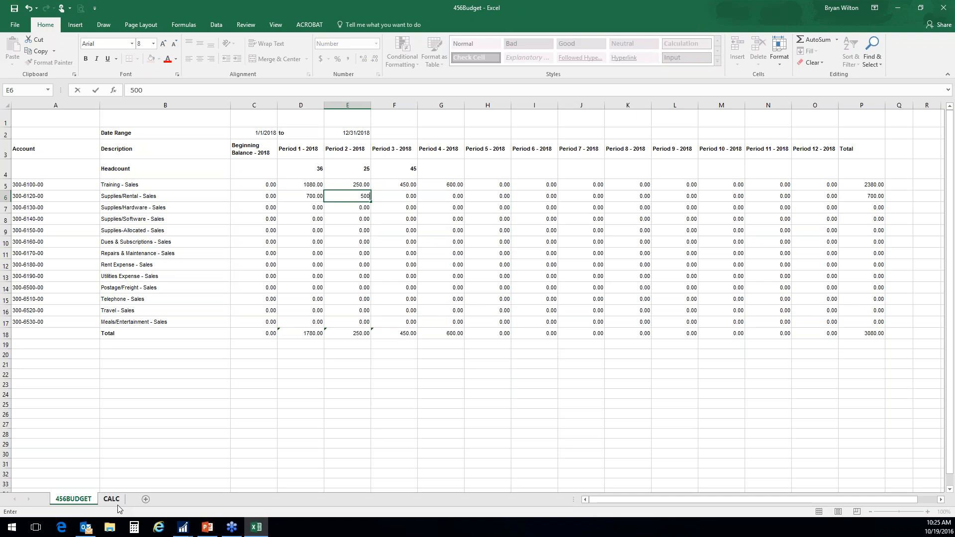
key(Right)
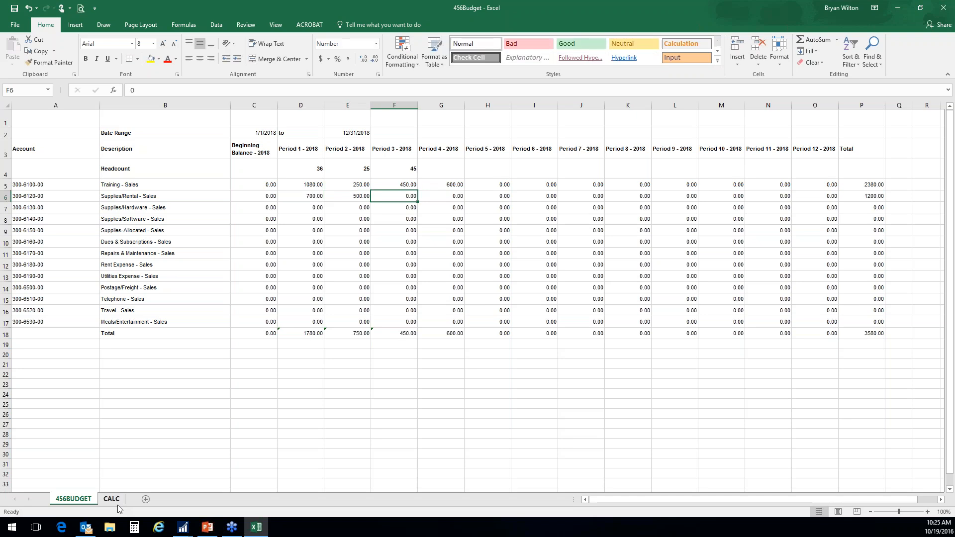
text(600)
key(Return)
- Enter 300 for Supplies/Hardware - Sales in Period 3 and 300 for Supplies/Rental - Sales in Period 4
text(300)
key(Return)
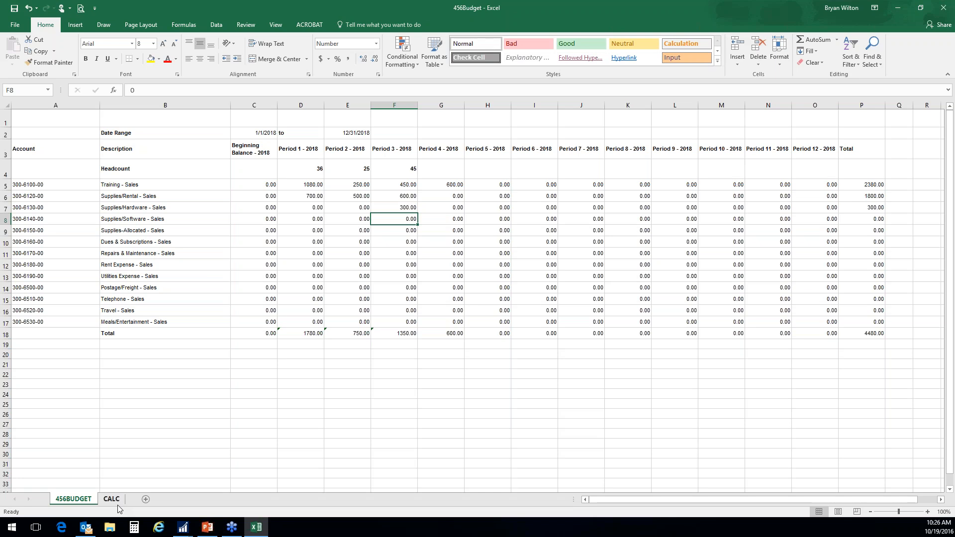
key(Up)
key(Right)
key(Up)
text(300.)
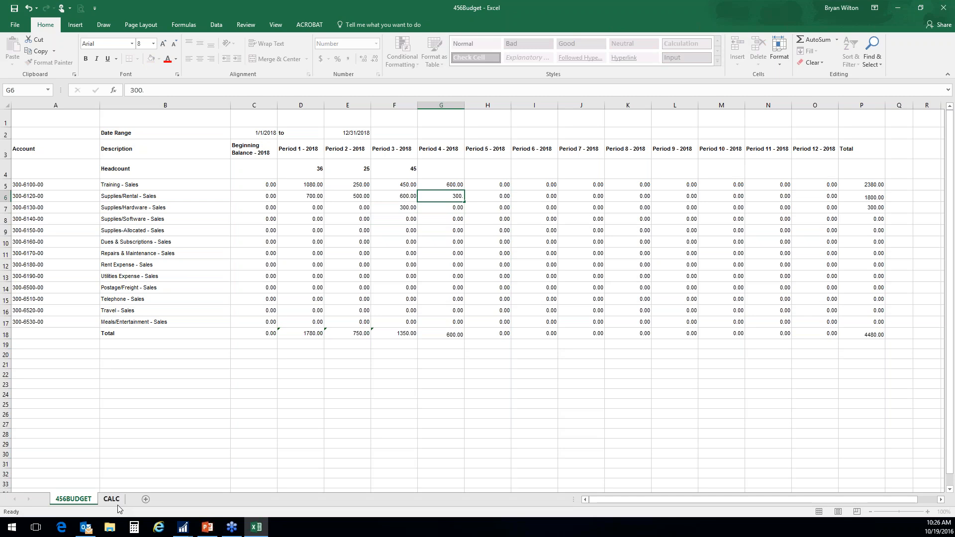
key(Return)
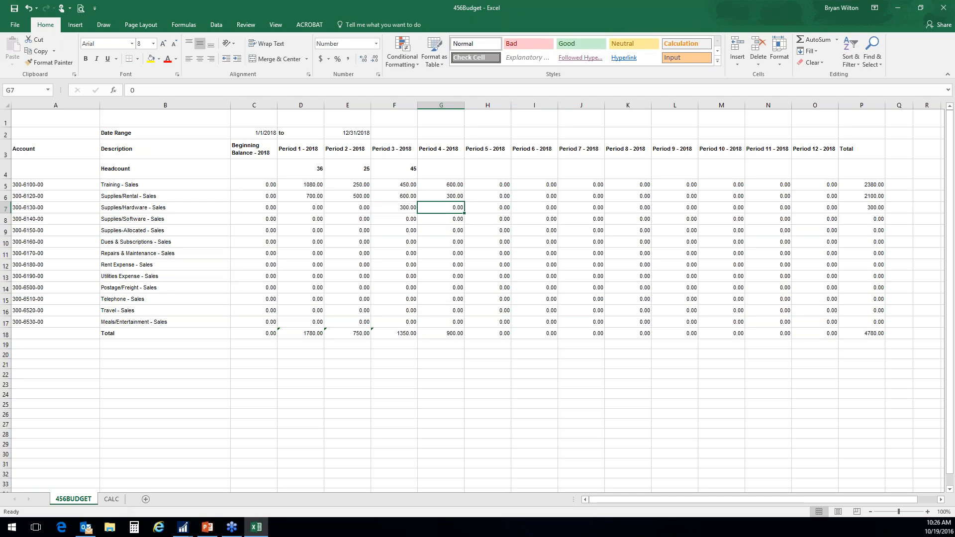
- Change the last segment of the Meals/Entertainment - Sales ledger account in A17 to 99
click(44, 321)
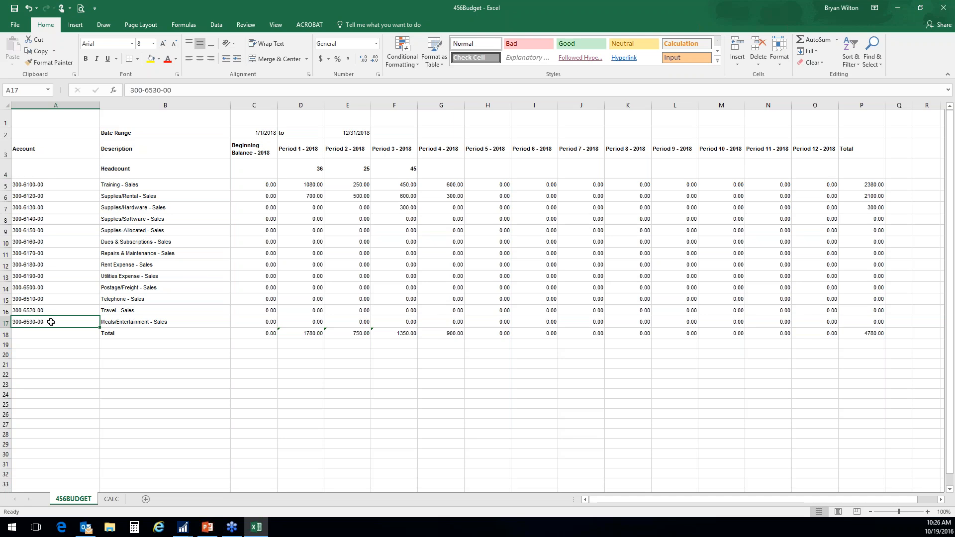
double_click(165, 90)
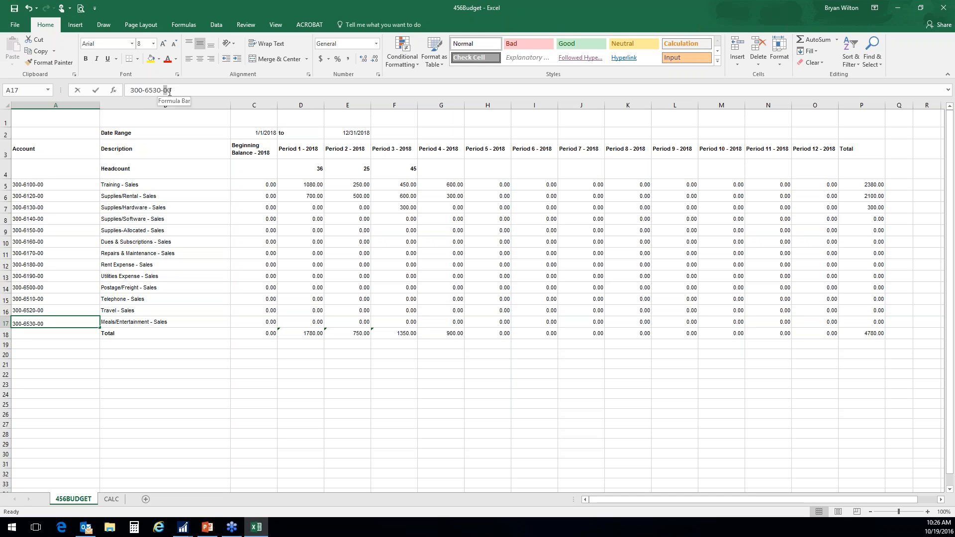
text(99)
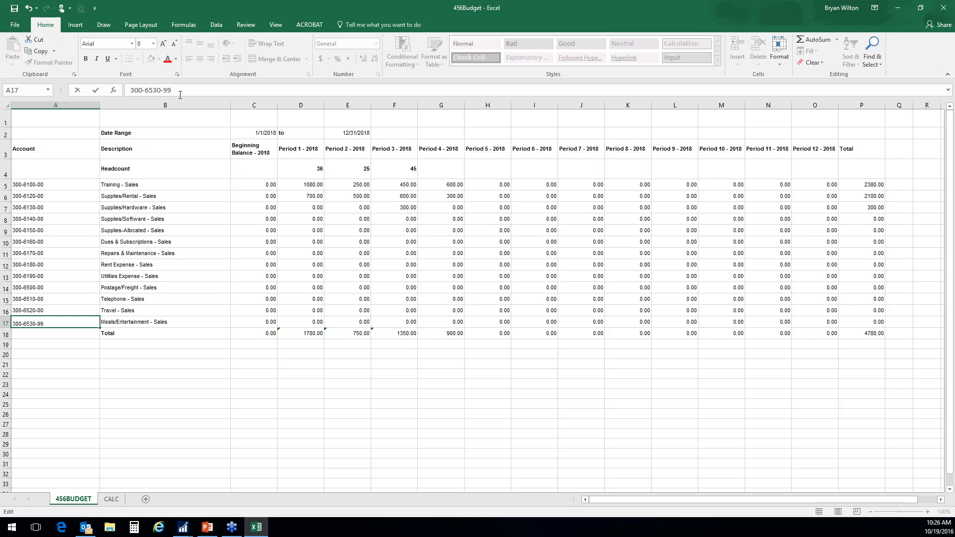
key(Return)
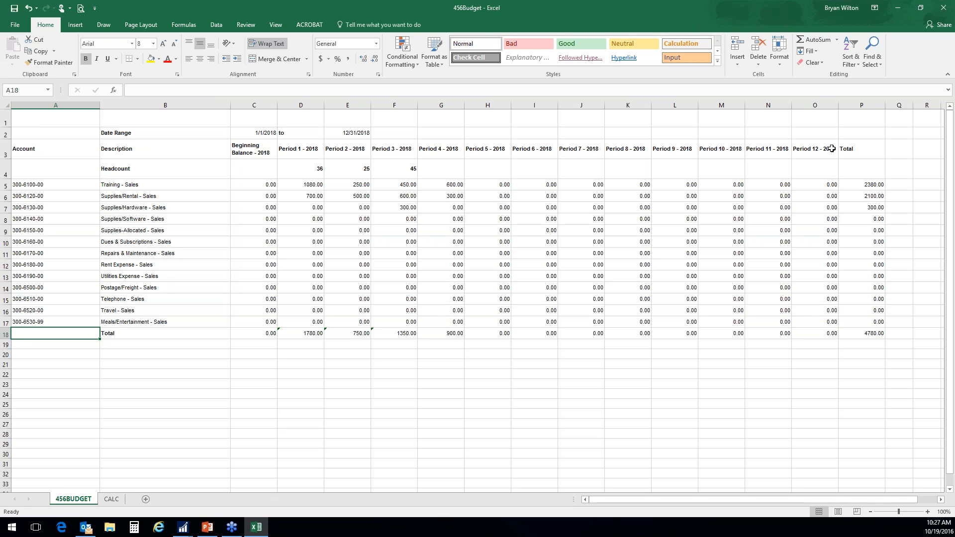
- Close the 456Budget workbook and reopen the Budget Selection window in Microsoft Dynamics GP, moving it toward mid-screen
click(944, 8)
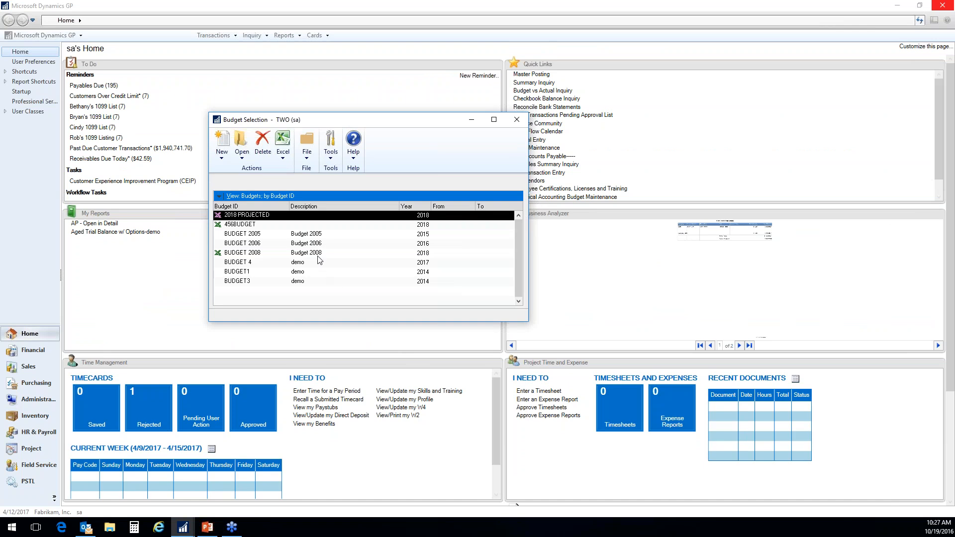
click(517, 120)
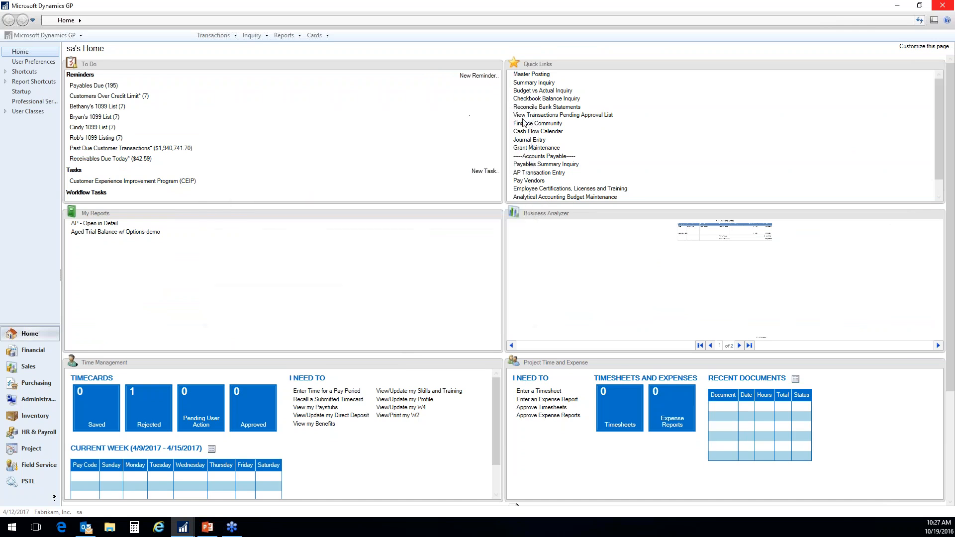
click(314, 35)
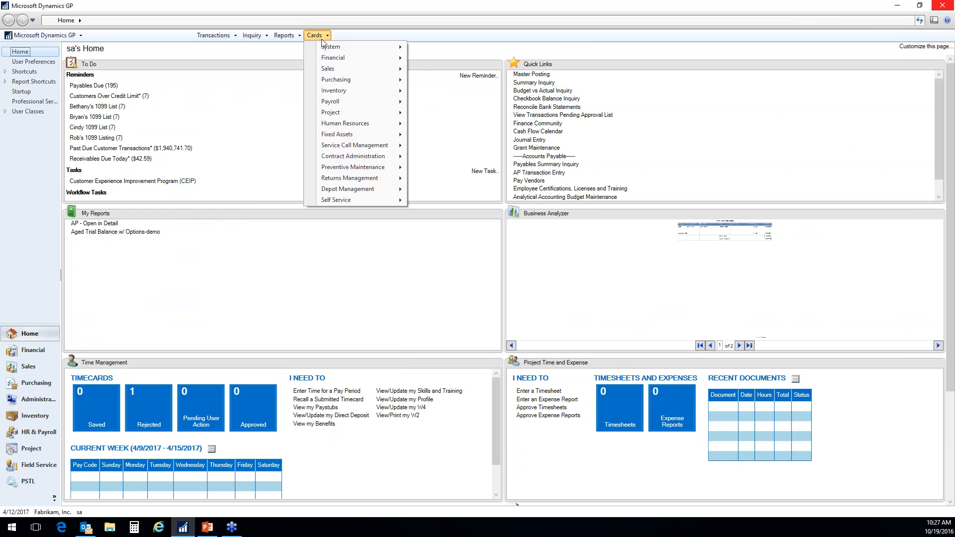
mouse_move(367, 60)
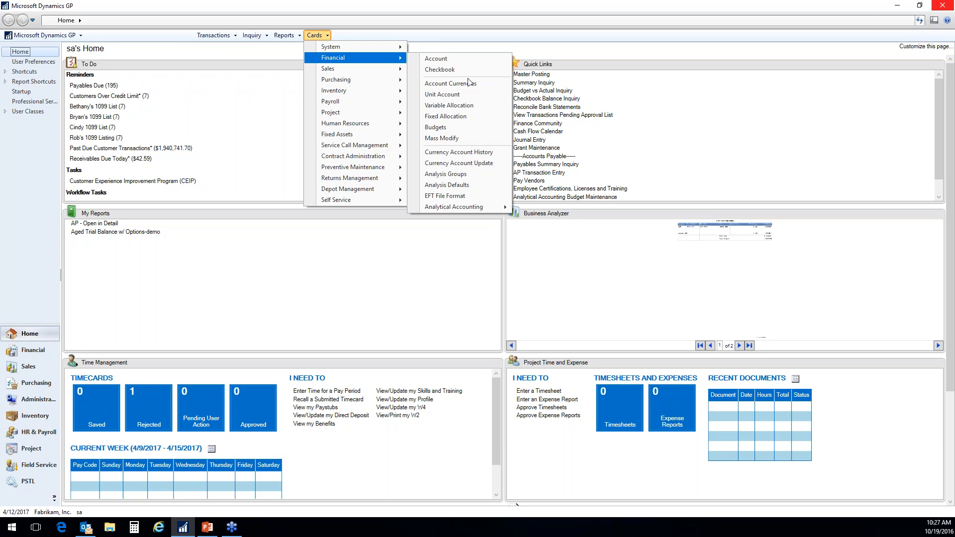
click(438, 127)
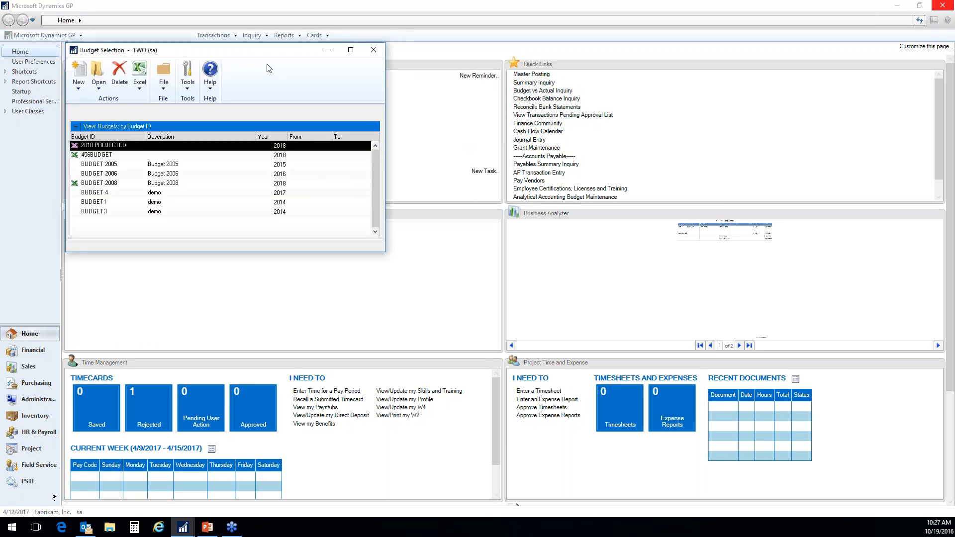
drag(255, 47, 475, 127)
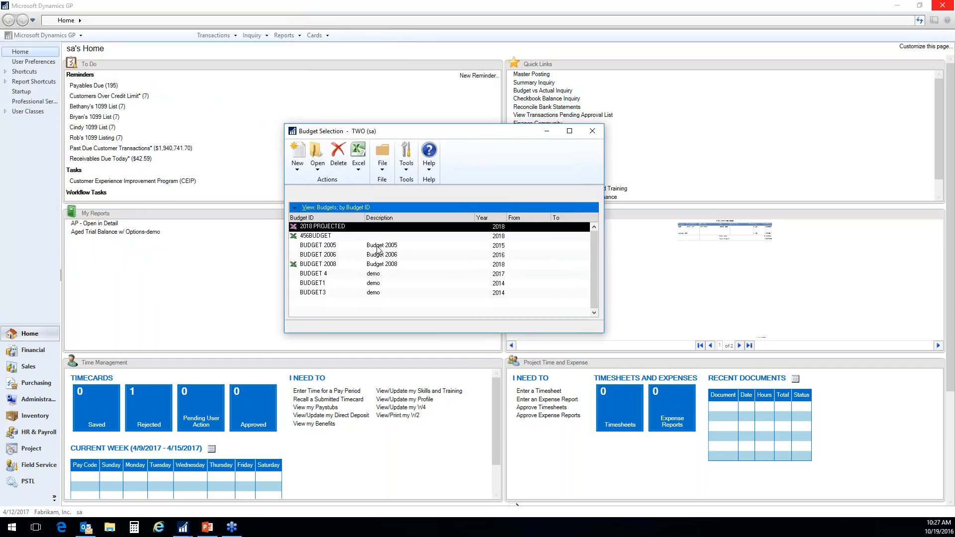
- Start an import from Excel for 456BUDGET and continue past the Budget Wizard's welcome page
click(319, 237)
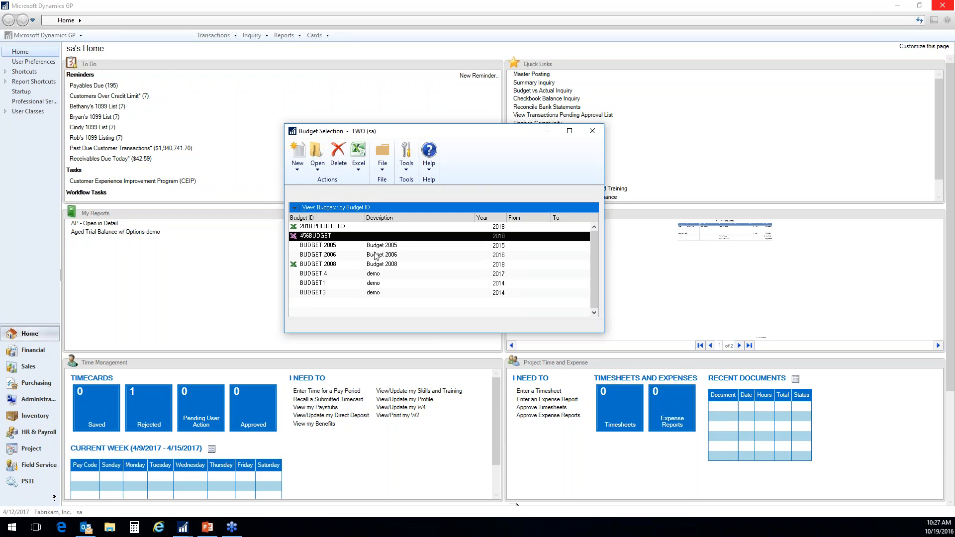
click(359, 164)
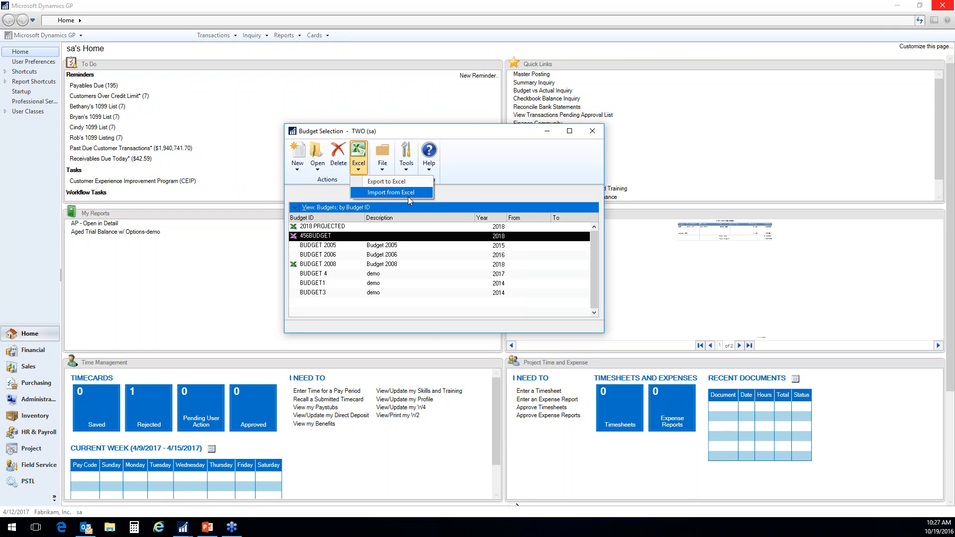
click(383, 193)
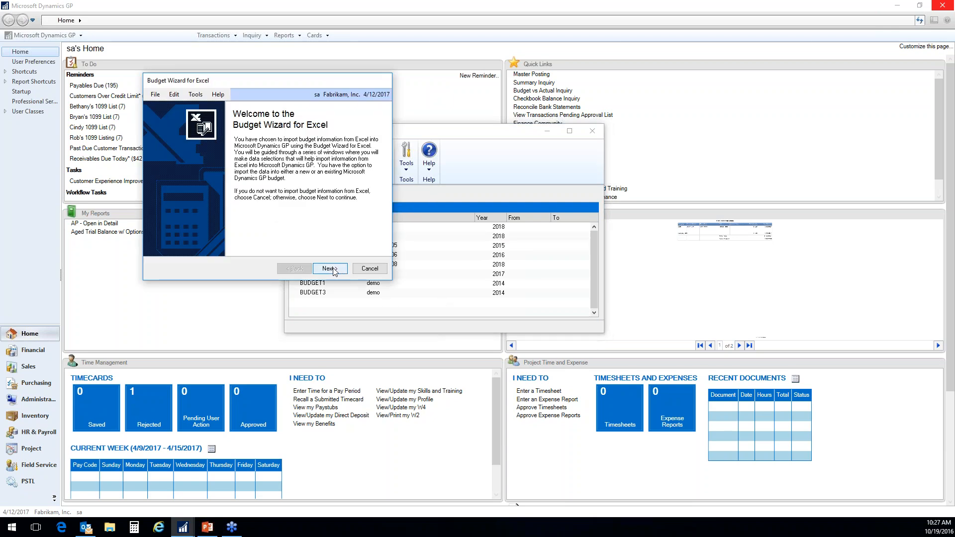
click(335, 271)
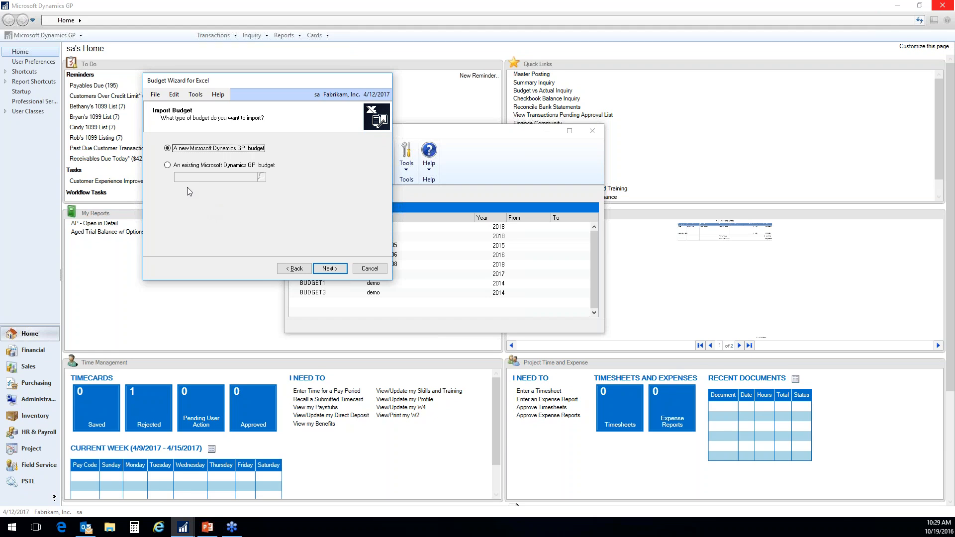
- Choose to import into an existing Microsoft Dynamics GP budget and look up 456BUDGET as the target
click(168, 165)
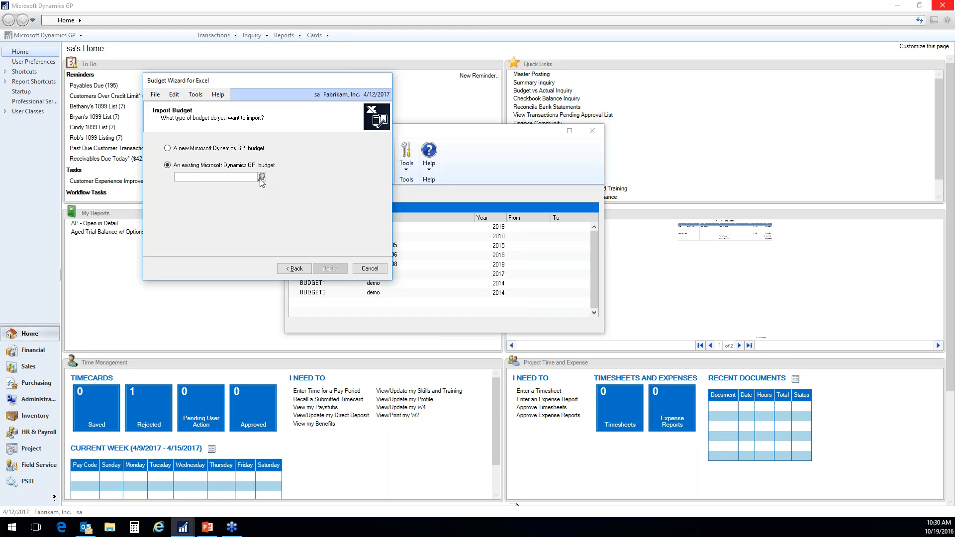
click(261, 177)
click(354, 229)
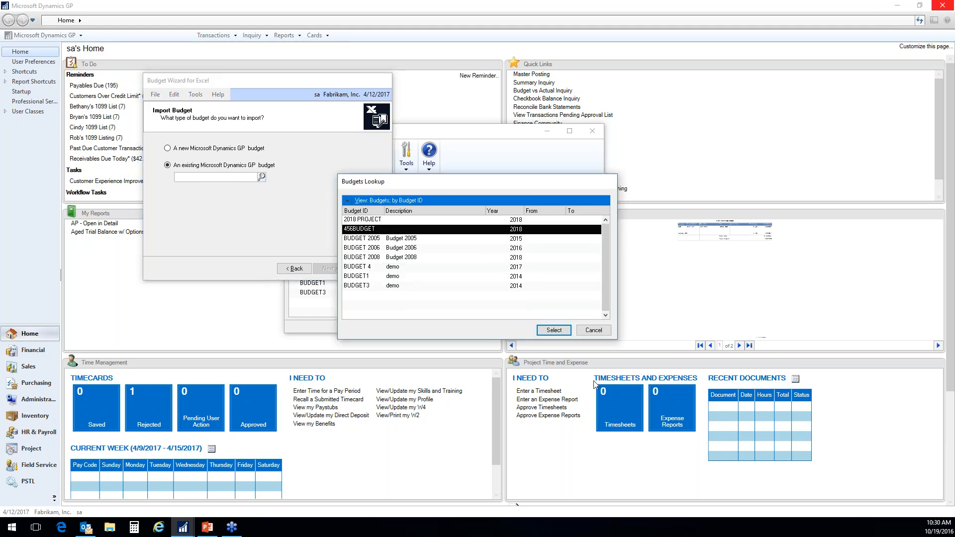
click(553, 330)
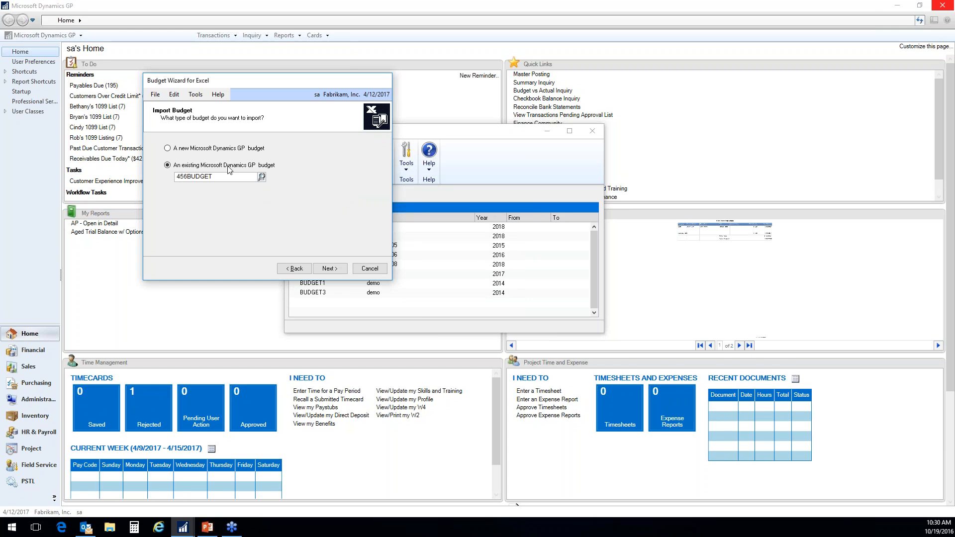
- Accept 456BUDGET as the existing budget and choose the 456Budget workbook from C:\Doc_Temp as the Excel file to import
click(330, 269)
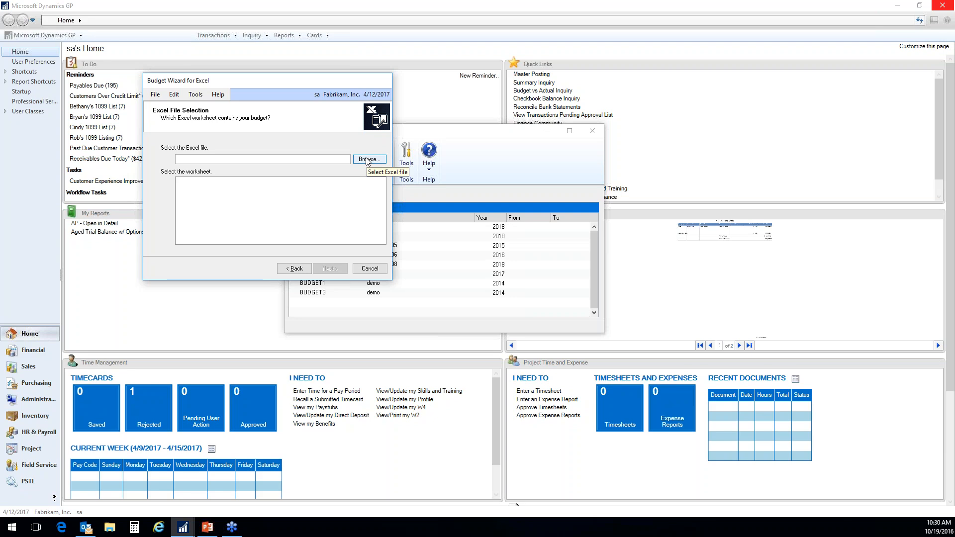
click(368, 162)
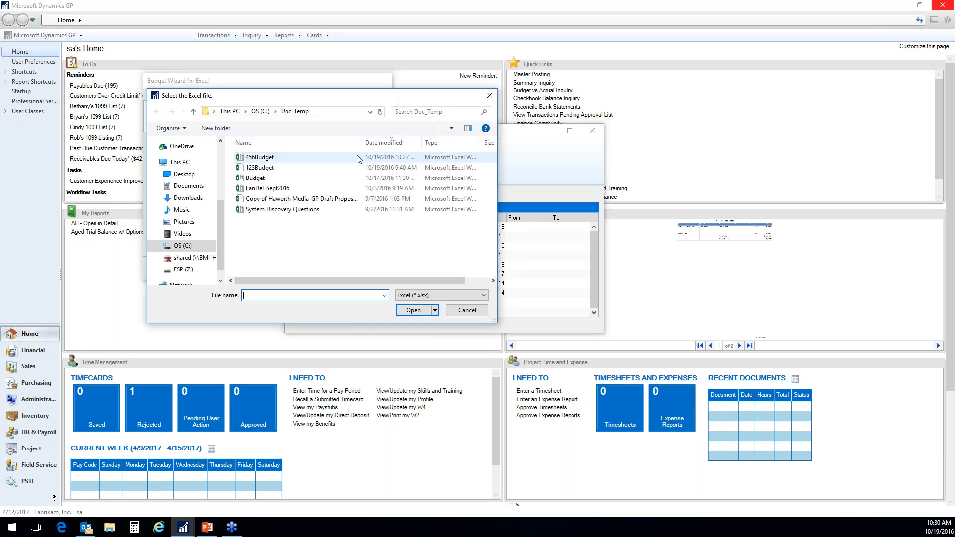
click(259, 157)
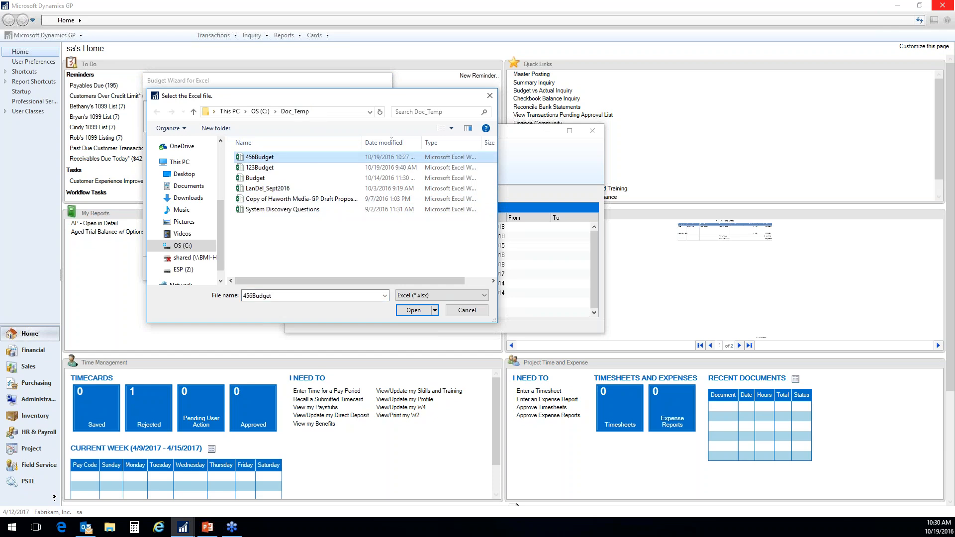
click(416, 315)
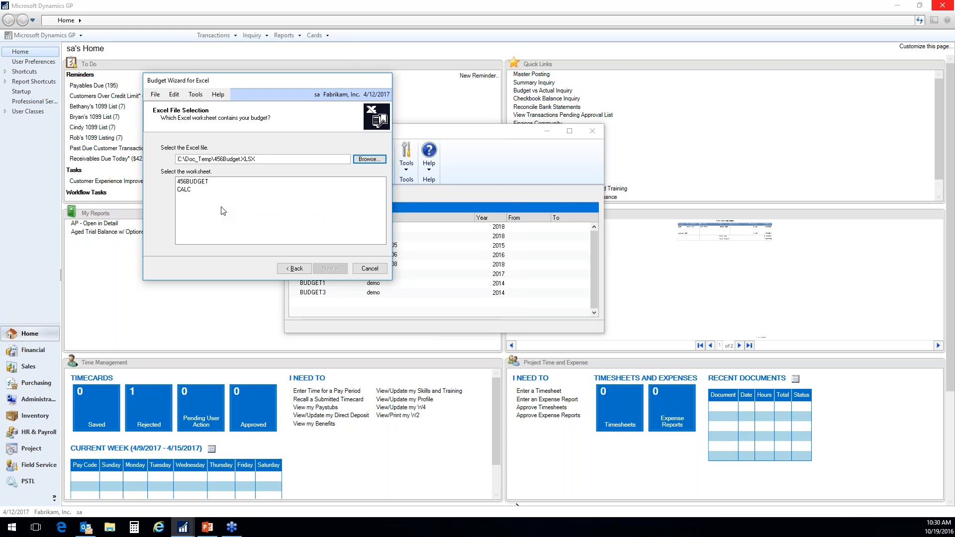
- Select the 456BUDGET worksheet as the budget source and finish the wizard to run the import
click(205, 182)
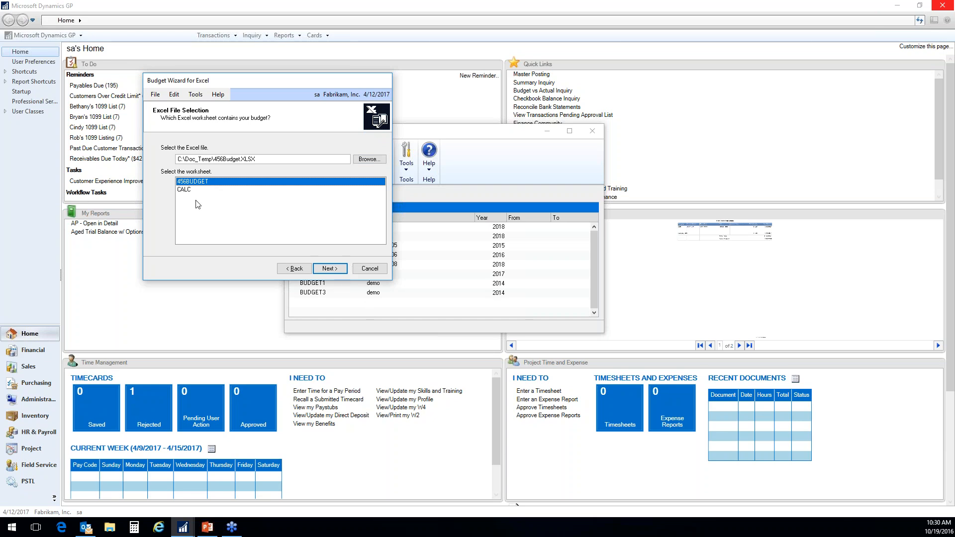
click(331, 269)
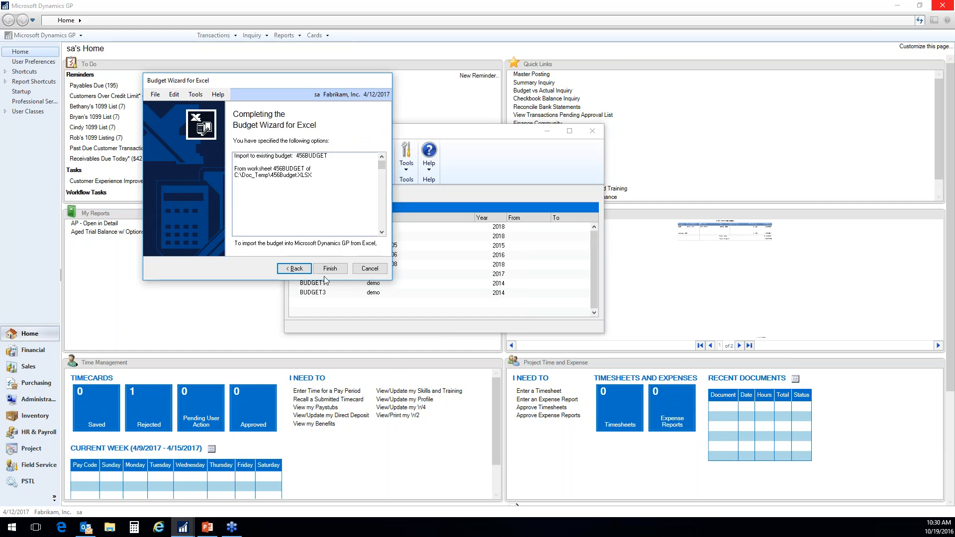
click(337, 269)
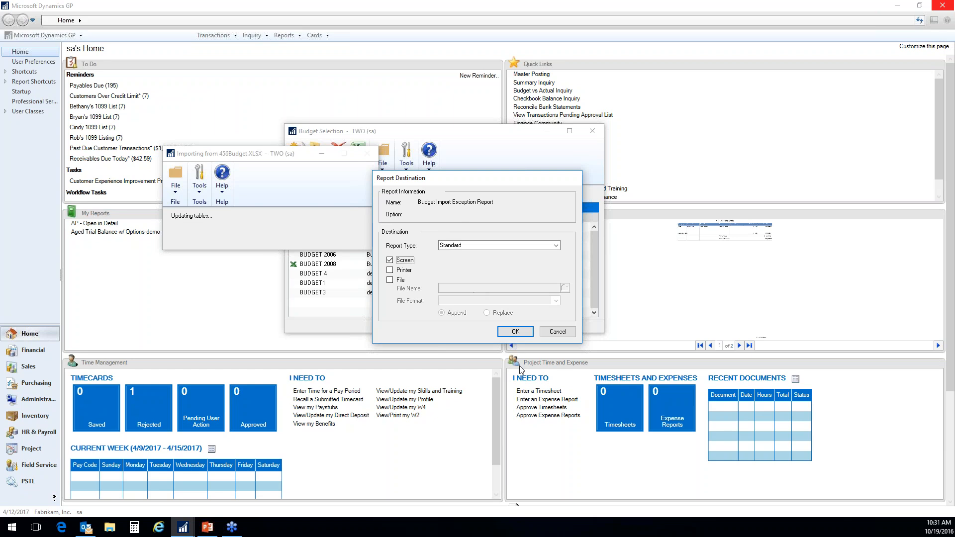
- Output the Budget Import Exception Report to the screen as a Standard report and enlarge its window
click(515, 333)
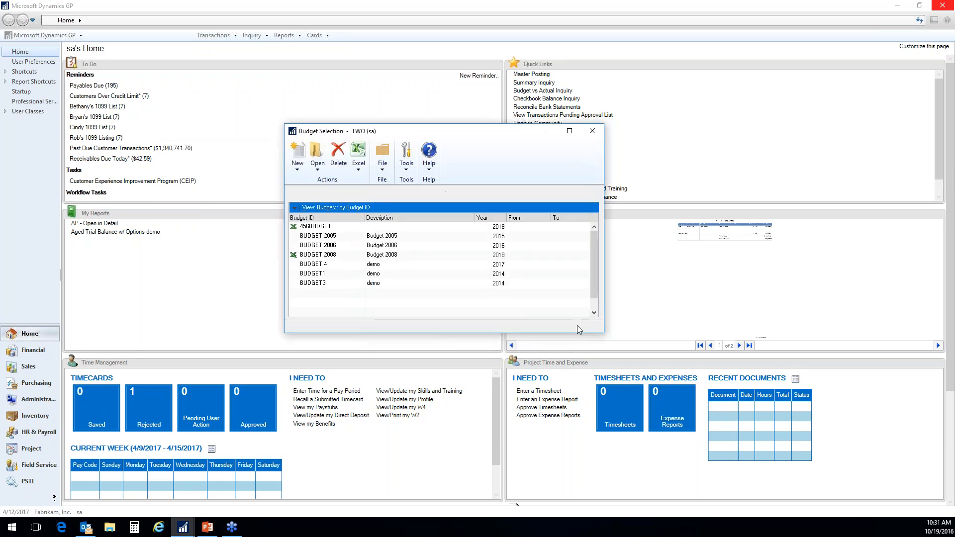
drag(375, 506, 491, 512)
drag(708, 520, 715, 520)
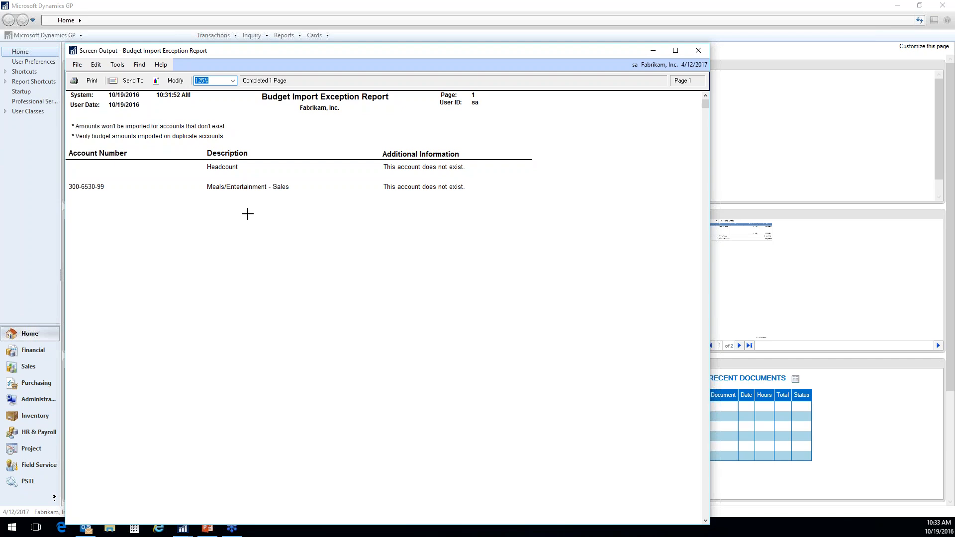
- Close the exception report and open 456BUDGET for maintenance using Microsoft Dynamics GP
click(699, 49)
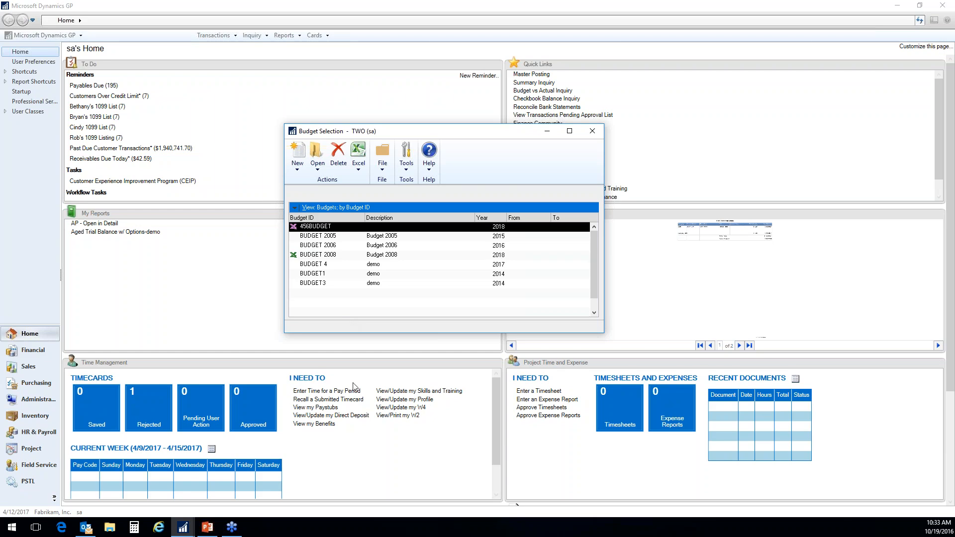
click(318, 164)
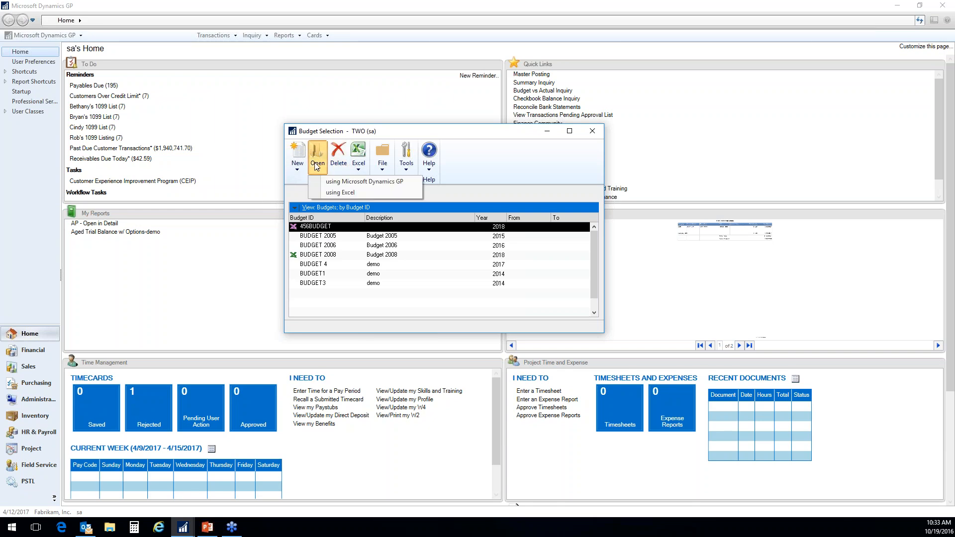
click(339, 197)
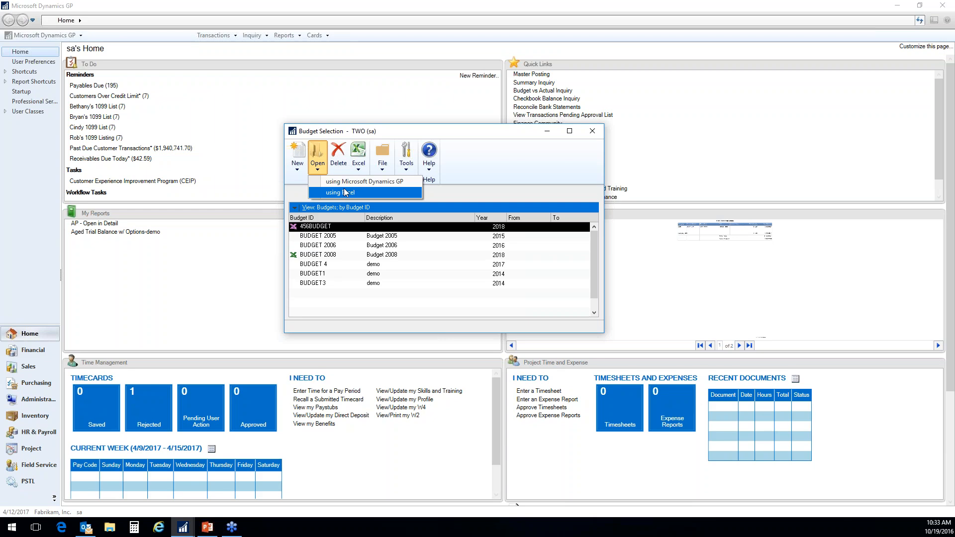
click(341, 182)
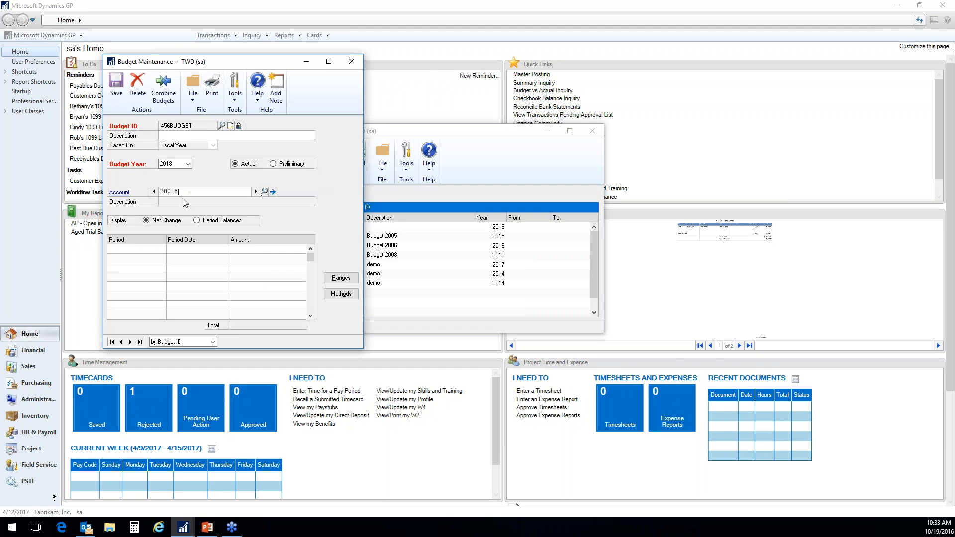
- Display the 456BUDGET amounts for accounts 300-6100-00 and 300-6120-00, and save the budget
text(00)
key(Tab)
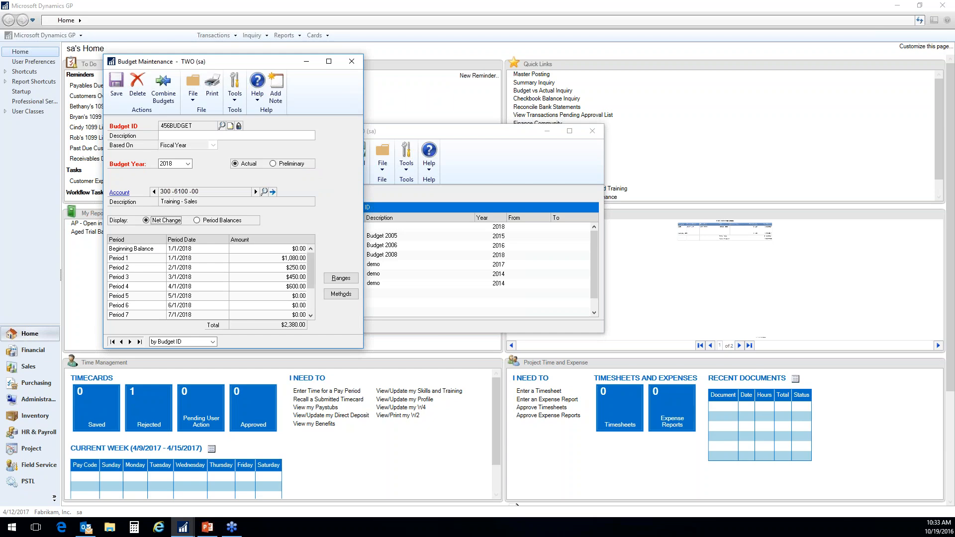
click(264, 192)
double_click(122, 205)
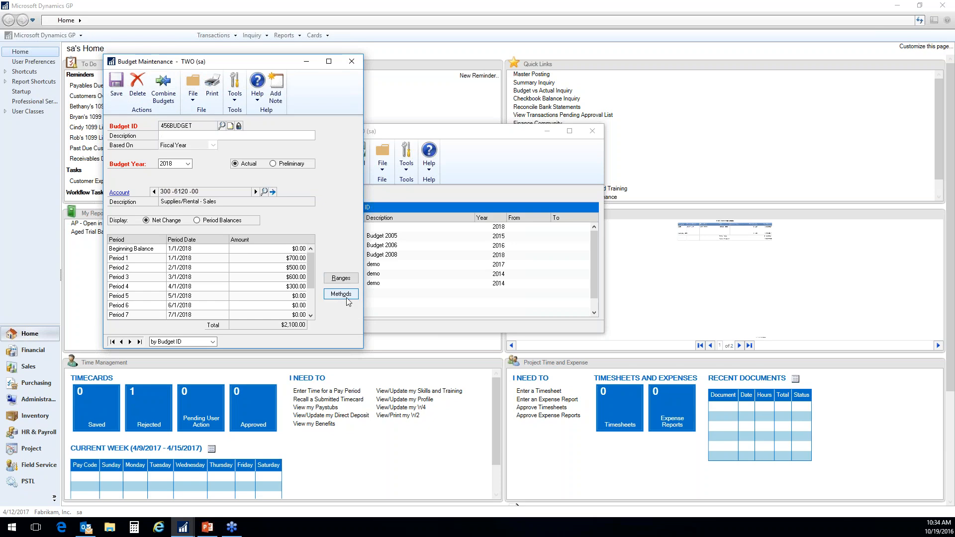
click(125, 86)
- Reload 456BUDGET in budget maintenance and restrict its account segment range to Division 300 through 300
click(223, 126)
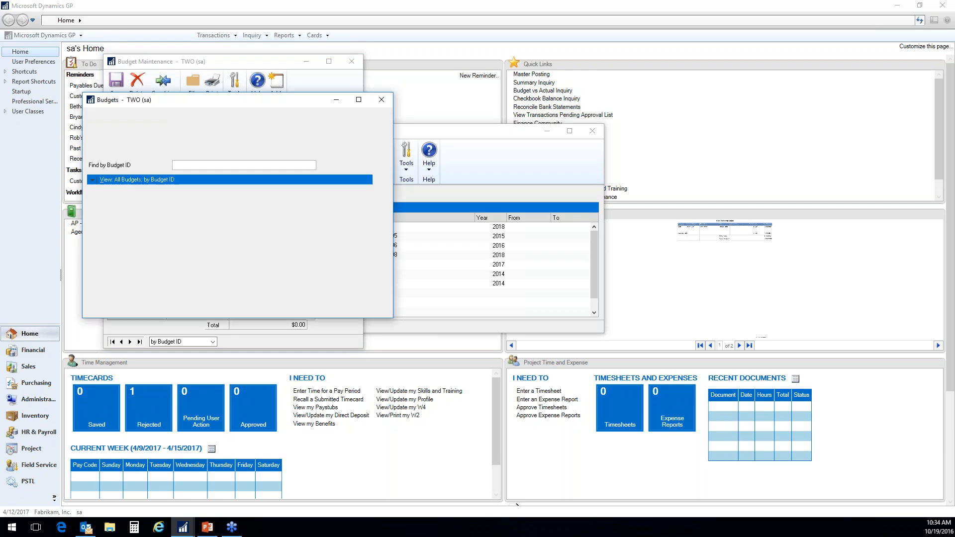
double_click(119, 208)
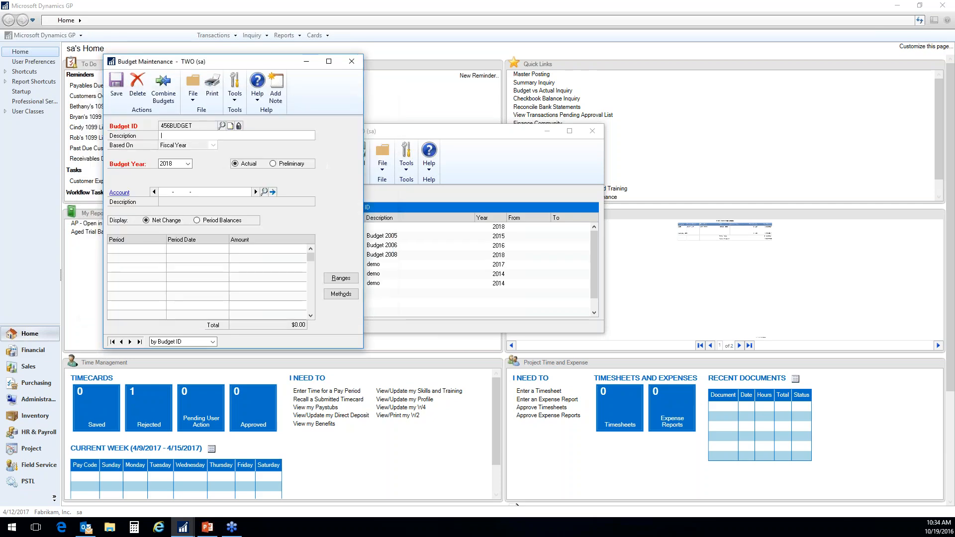
click(341, 279)
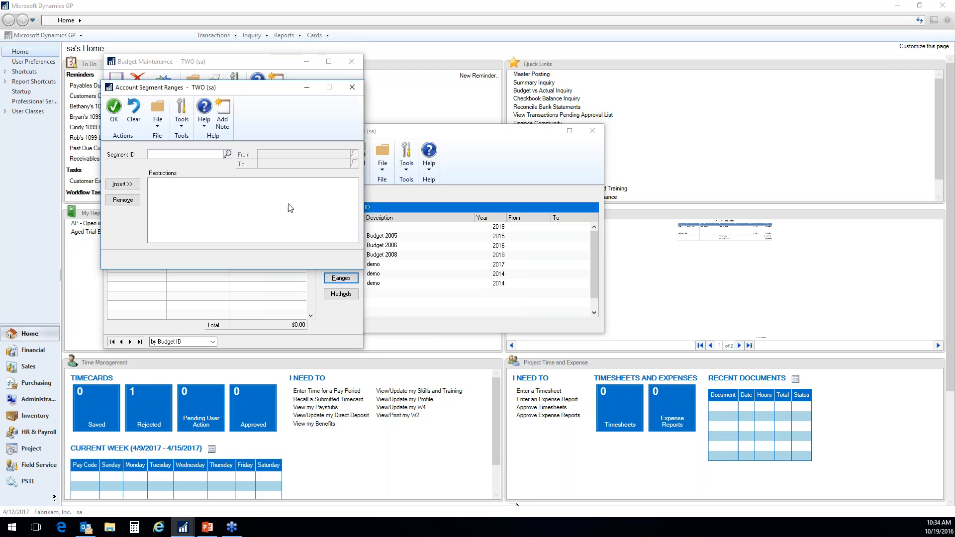
click(227, 155)
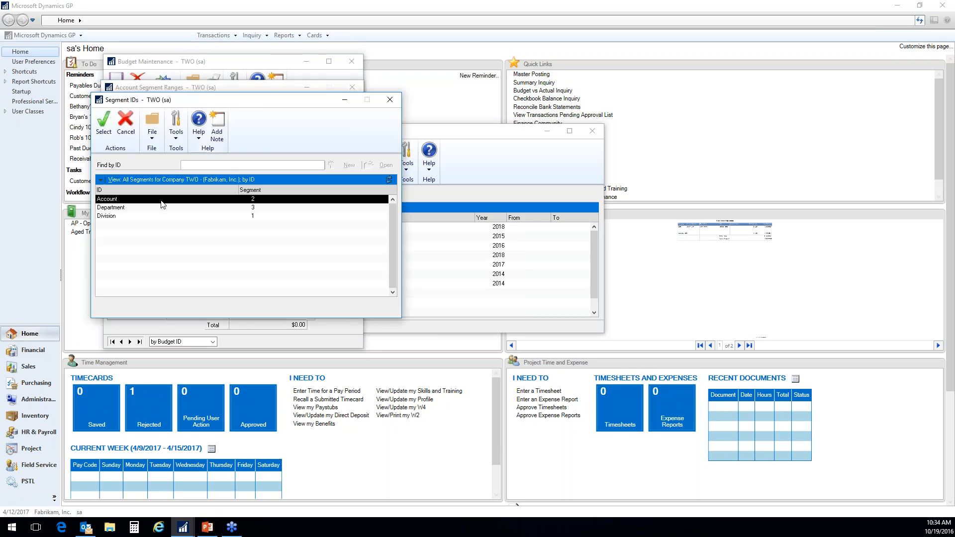
double_click(111, 217)
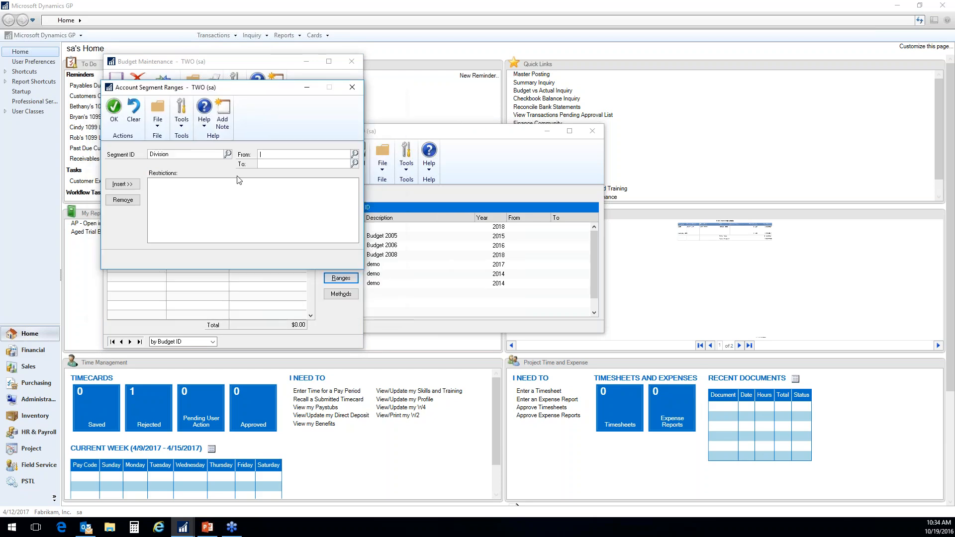
text(300)
key(Tab)
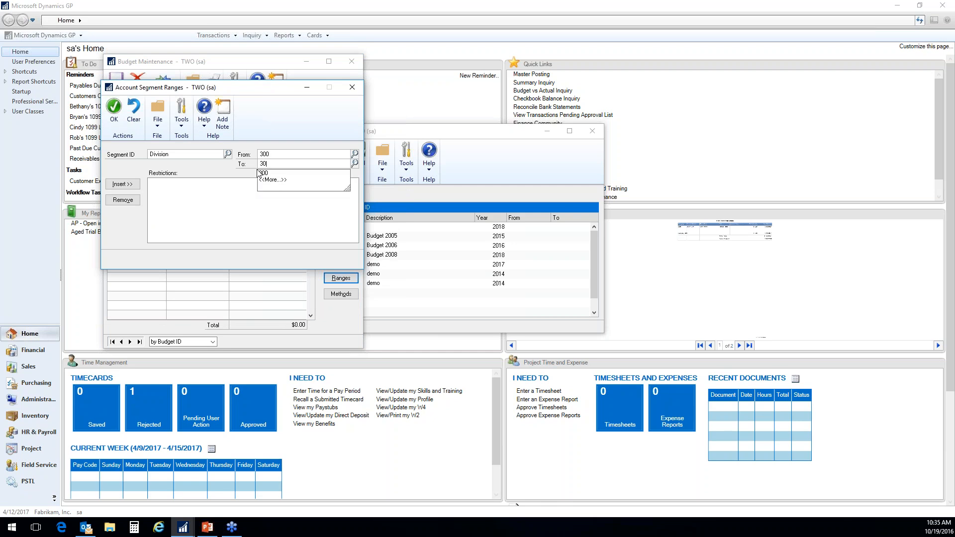
key(Tab)
click(115, 187)
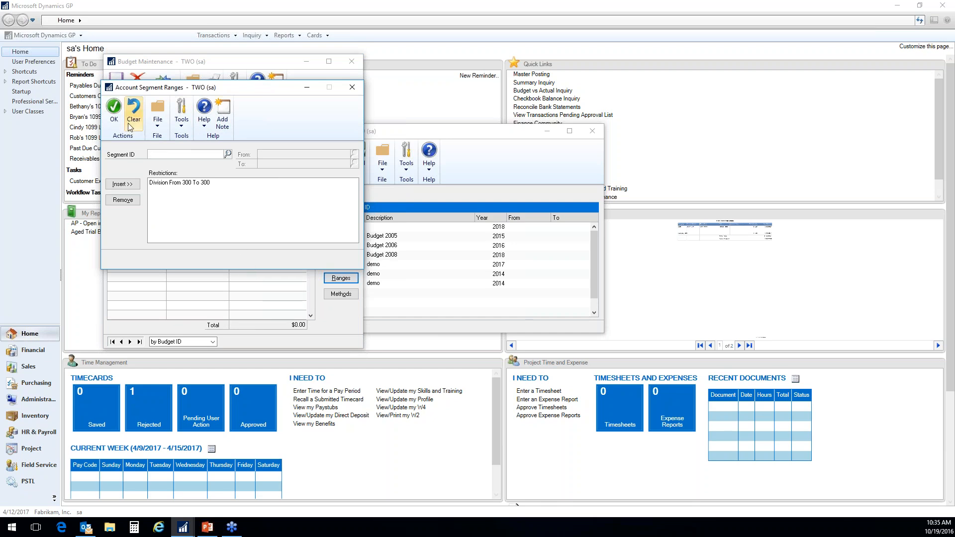
click(115, 112)
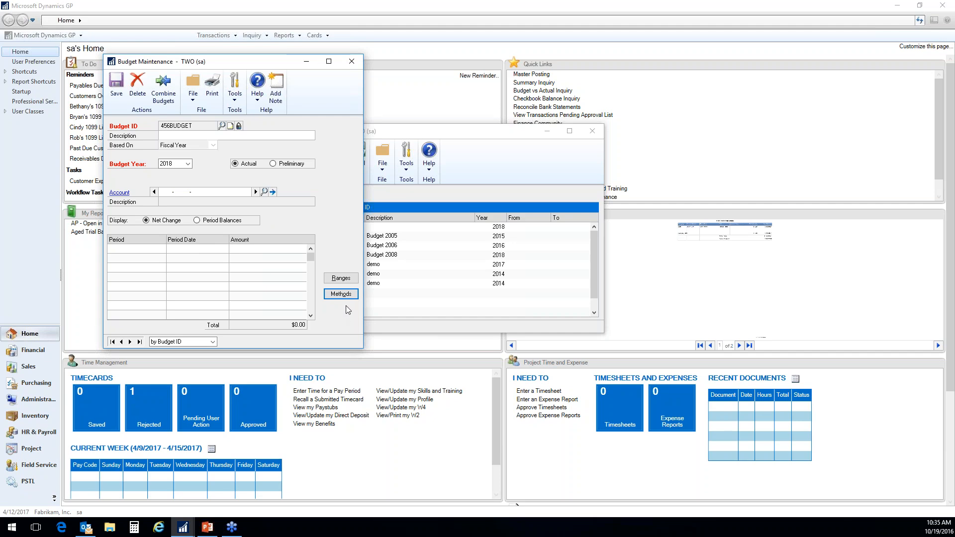
- Set up a 5% increase by Percent Change for the posting accounts and close the calculation methods without calculating
click(341, 278)
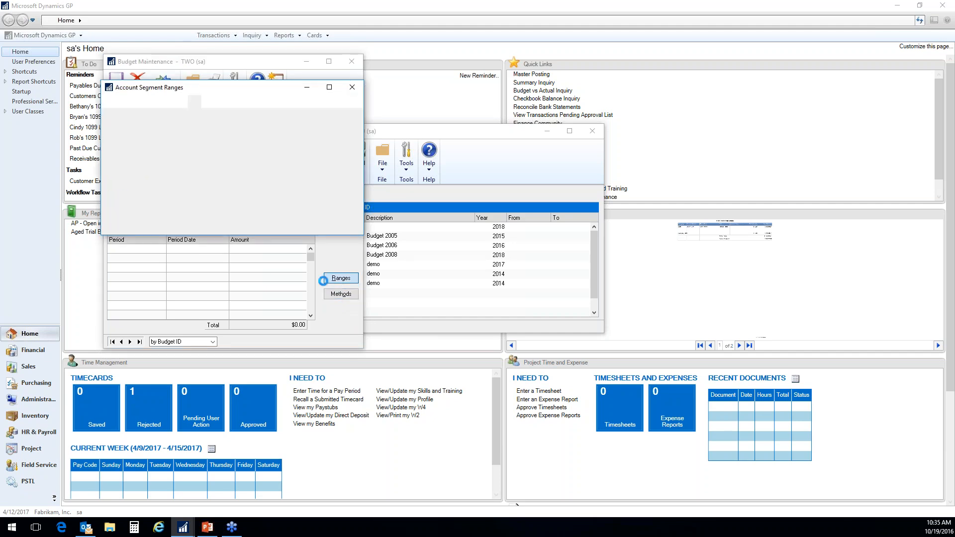
click(352, 87)
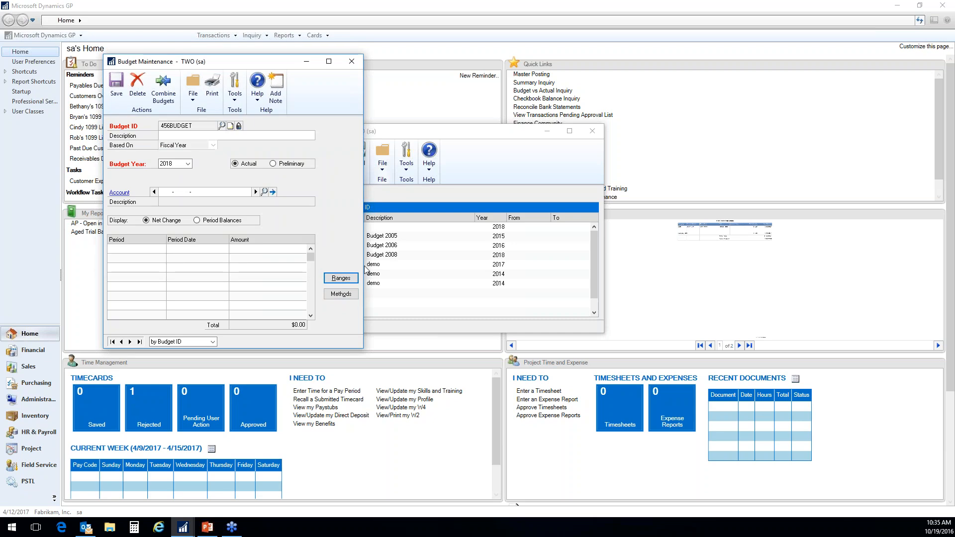
click(341, 294)
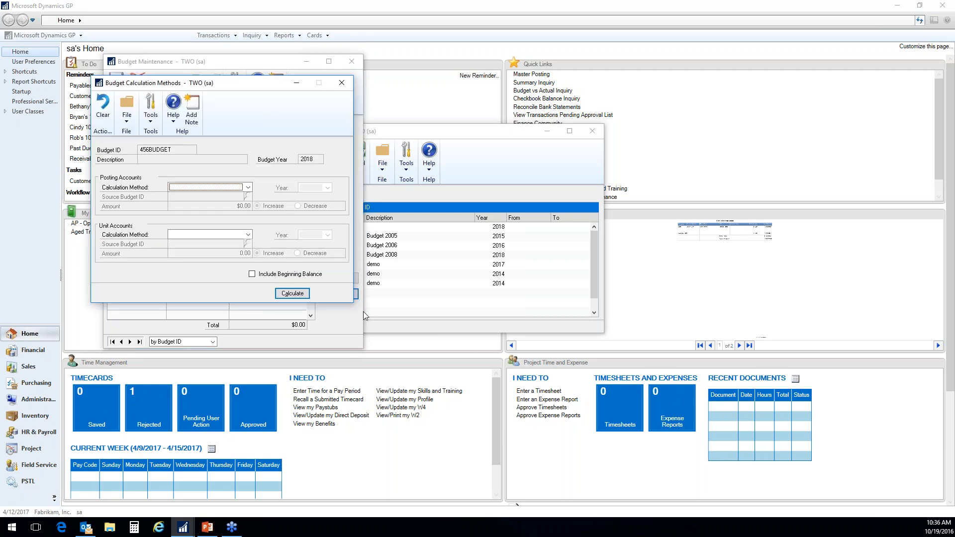
click(247, 187)
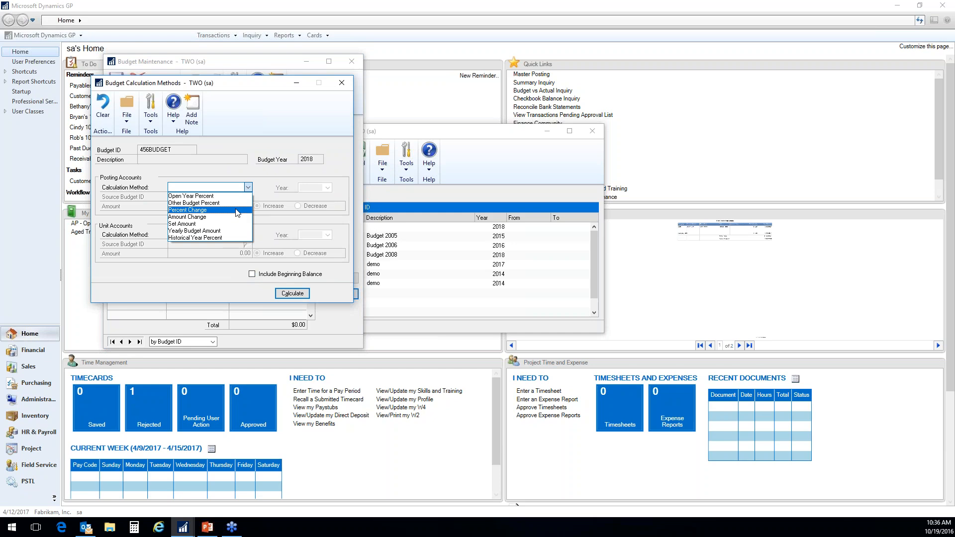
click(236, 210)
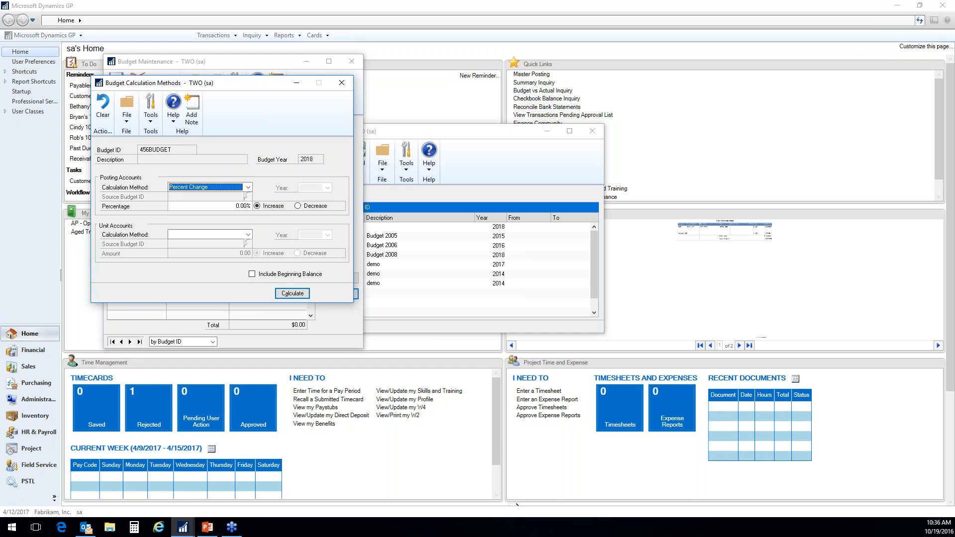
double_click(236, 207)
text(5)
key(Tab)
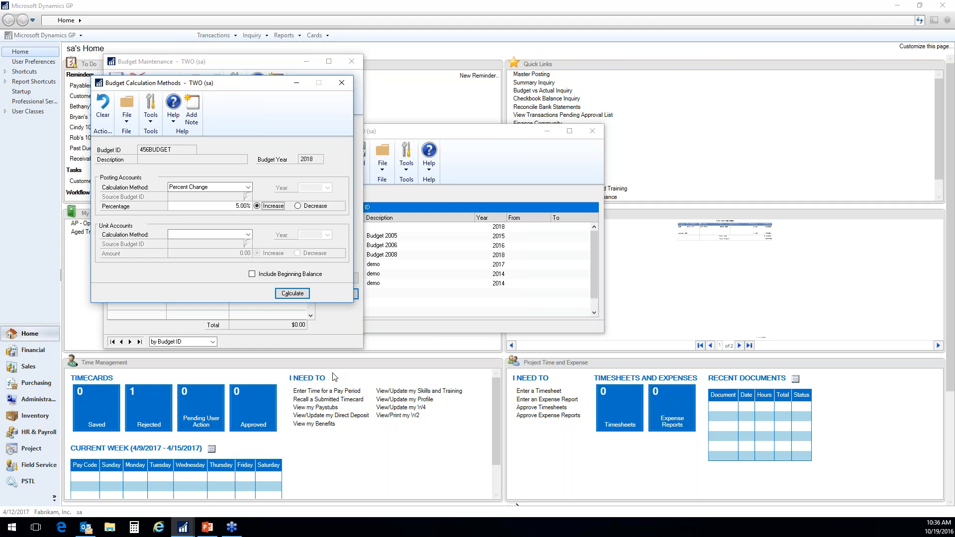
click(343, 86)
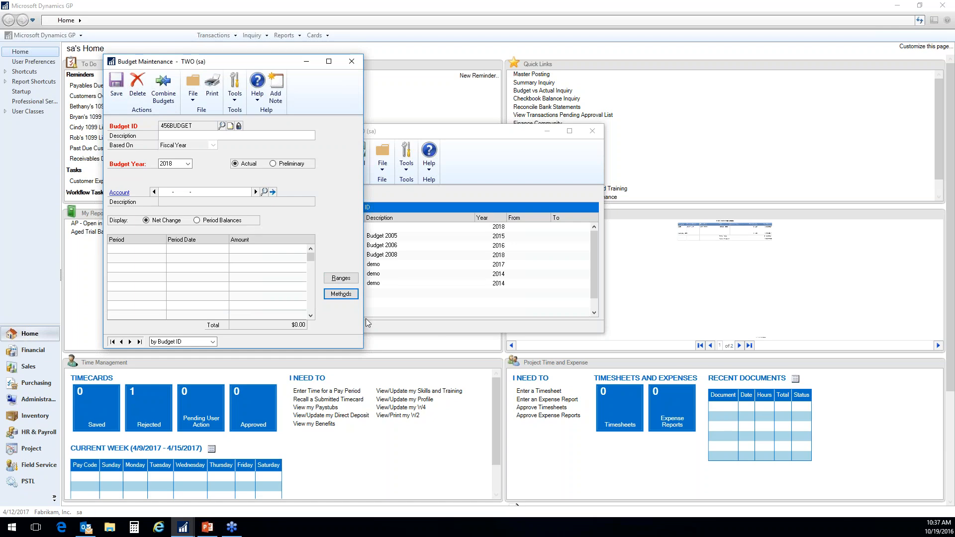
- Review the account segment restriction and the posting account calculation methods, and close the budget maintenance and selection windows
click(342, 278)
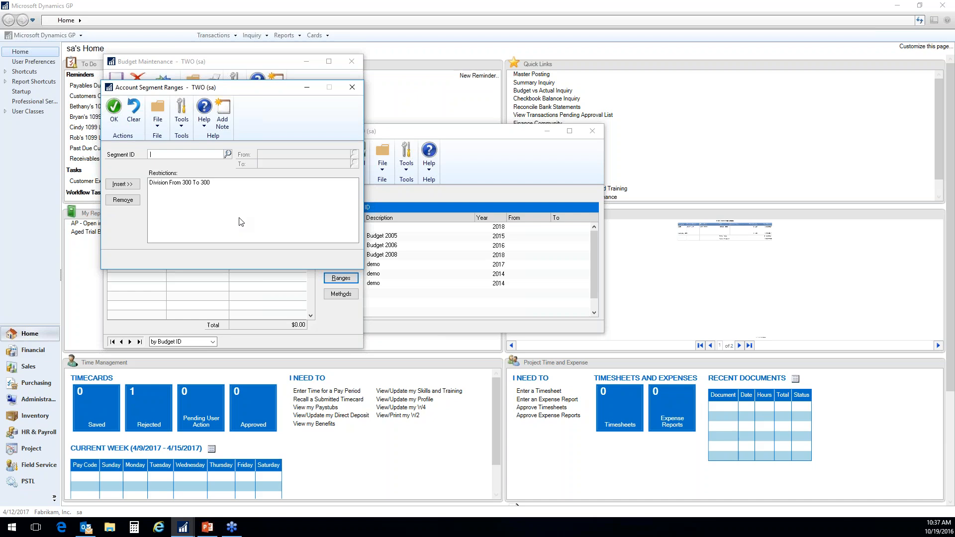
click(352, 88)
click(341, 294)
click(247, 187)
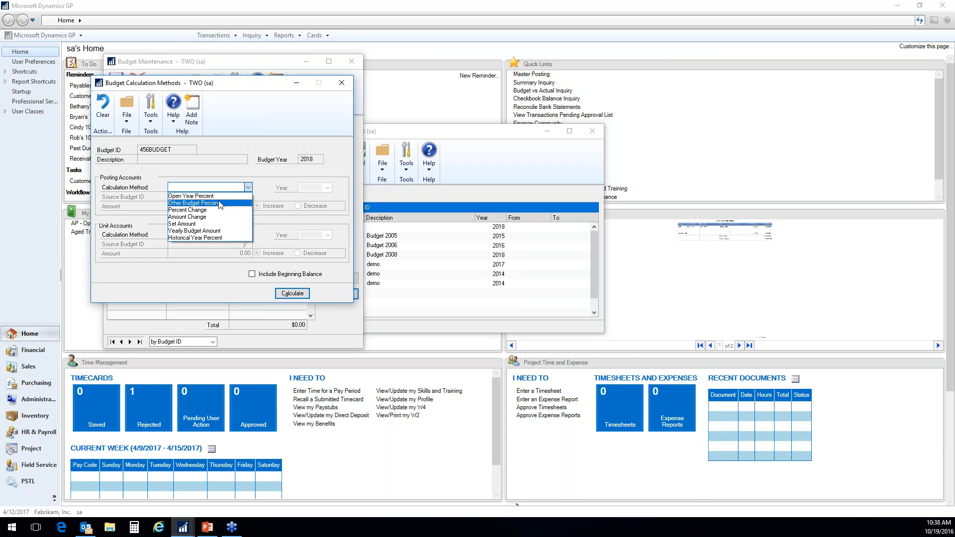
click(342, 85)
click(342, 82)
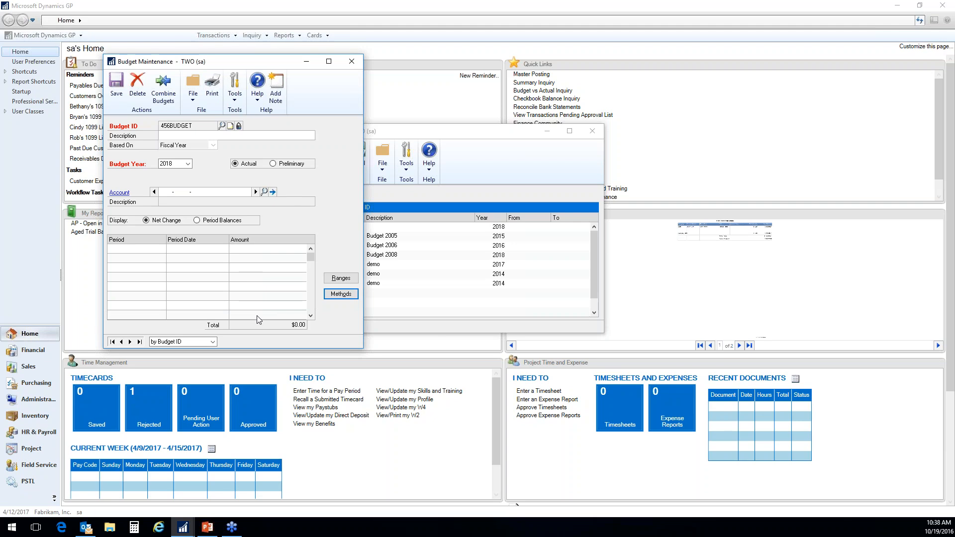
click(353, 63)
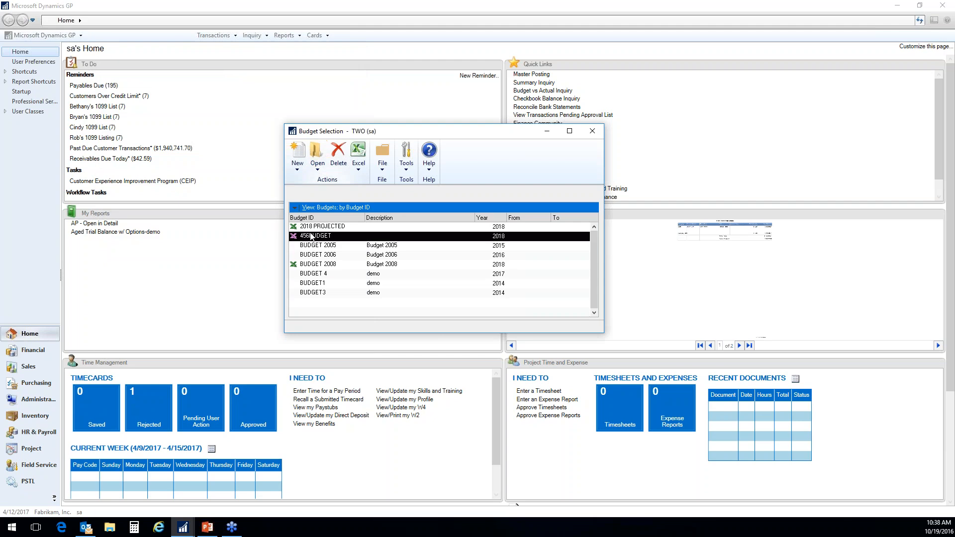
click(592, 131)
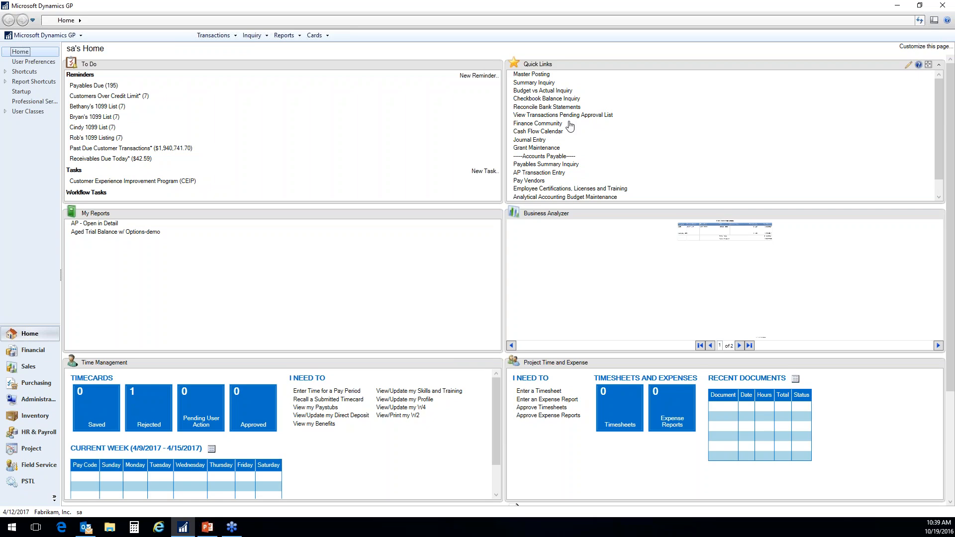
- Open General Ledger Setup, make sure history is maintained for Budget Transactions, and accept the setup
click(59, 33)
mouse_move(84, 84)
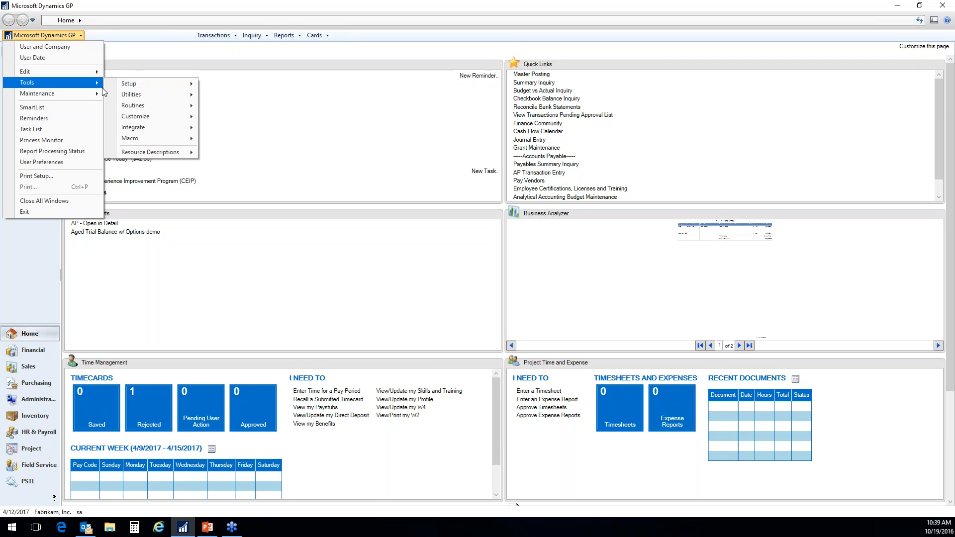
mouse_move(149, 84)
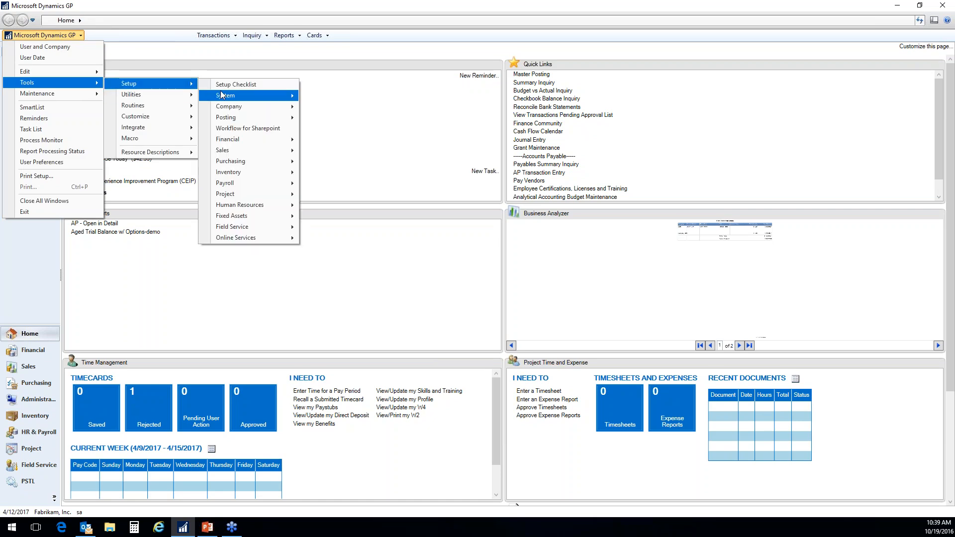
mouse_move(232, 98)
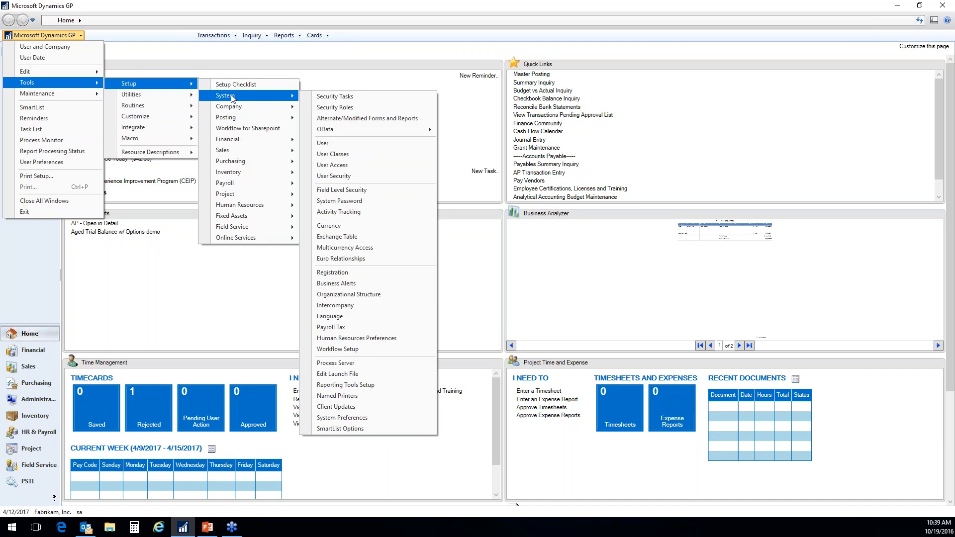
mouse_move(245, 145)
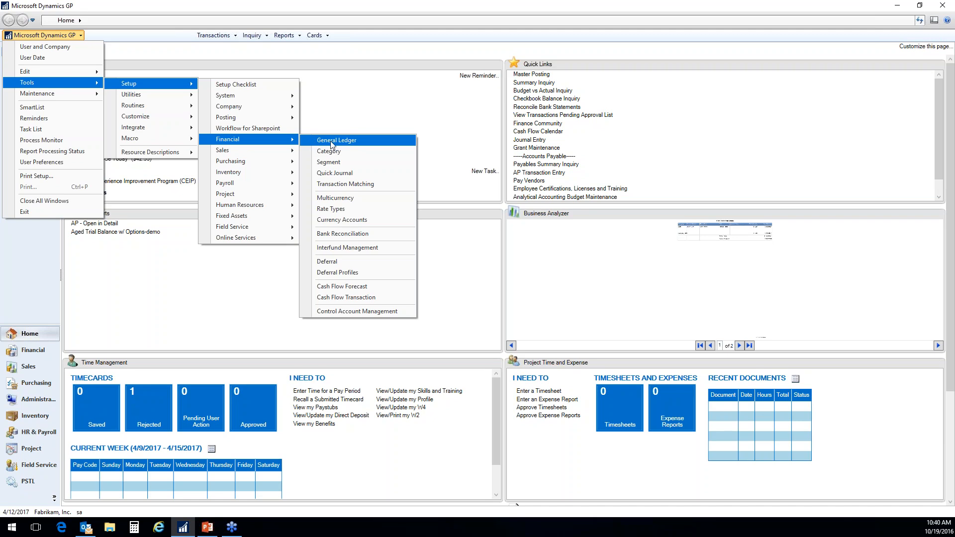
click(331, 145)
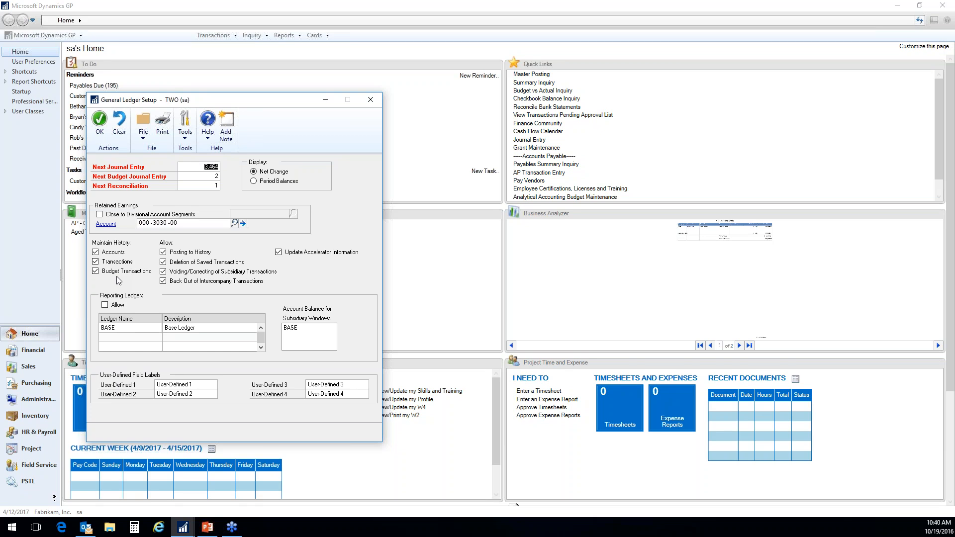
click(100, 274)
click(100, 126)
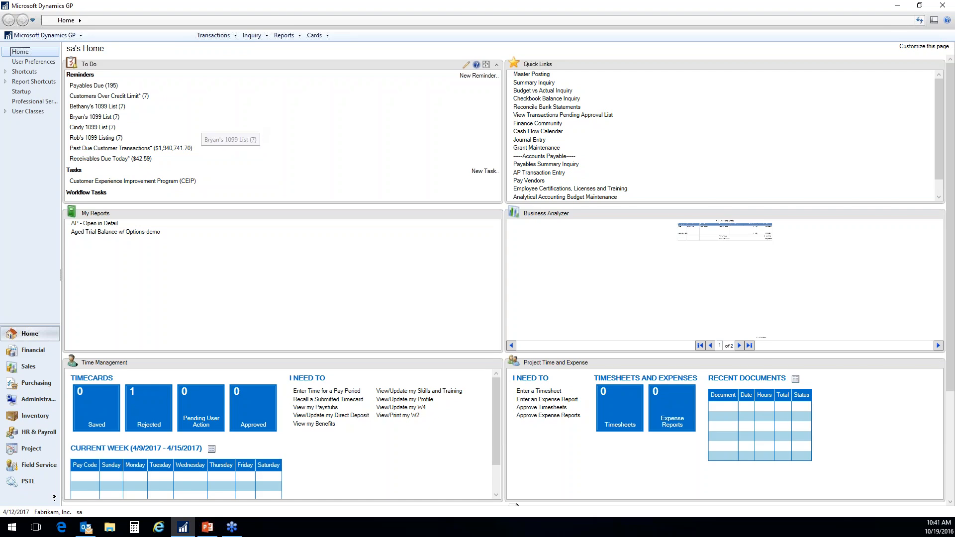
- Open Budget Transaction Entry for the financial series and move its window toward the middle of the screen
click(213, 36)
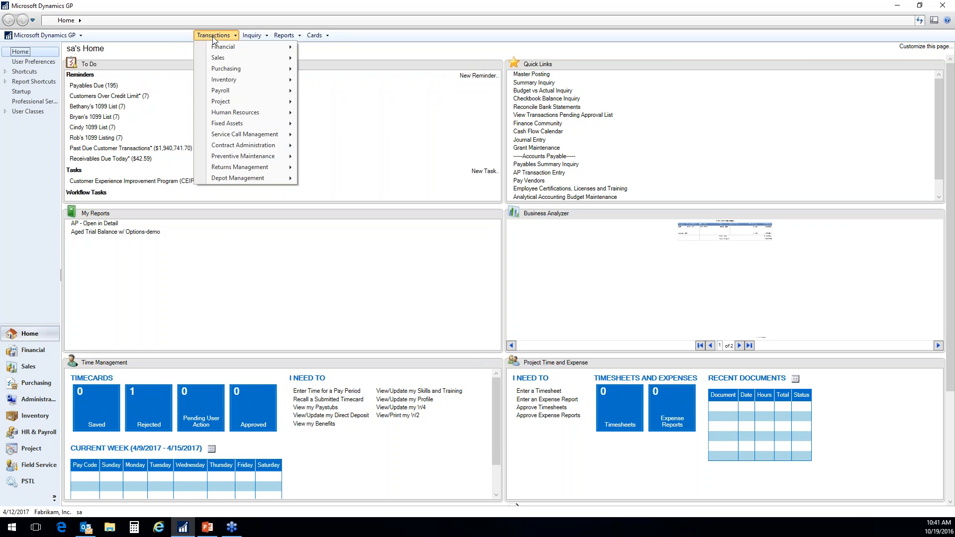
mouse_move(232, 50)
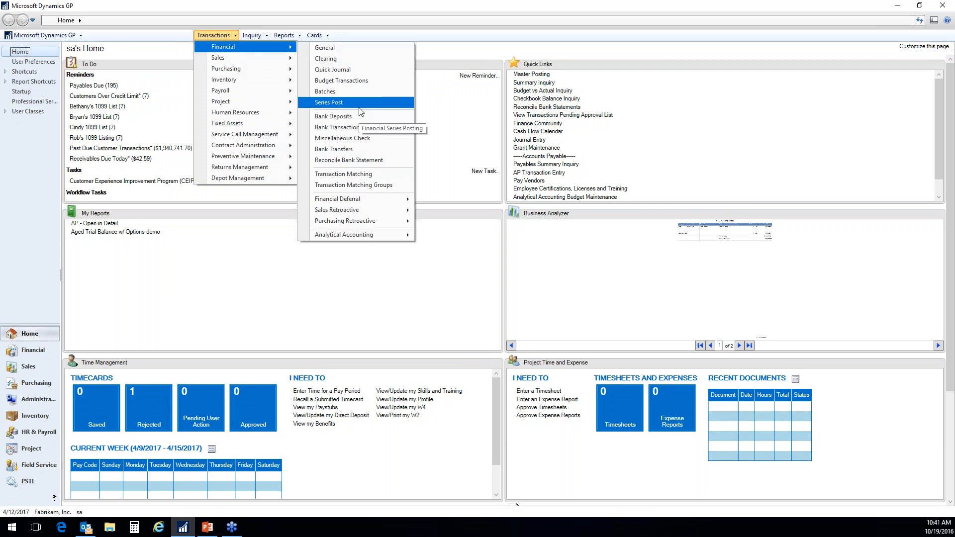
click(371, 82)
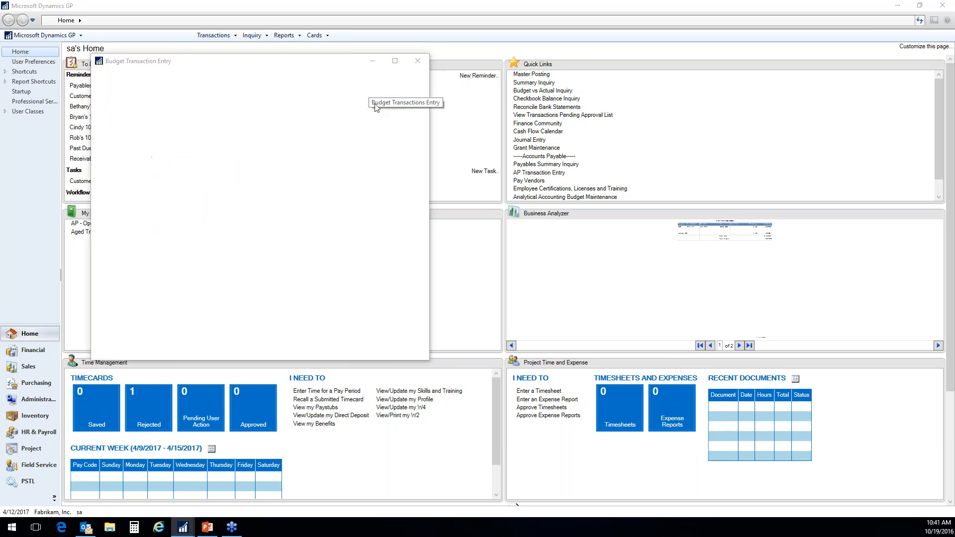
drag(321, 64, 418, 106)
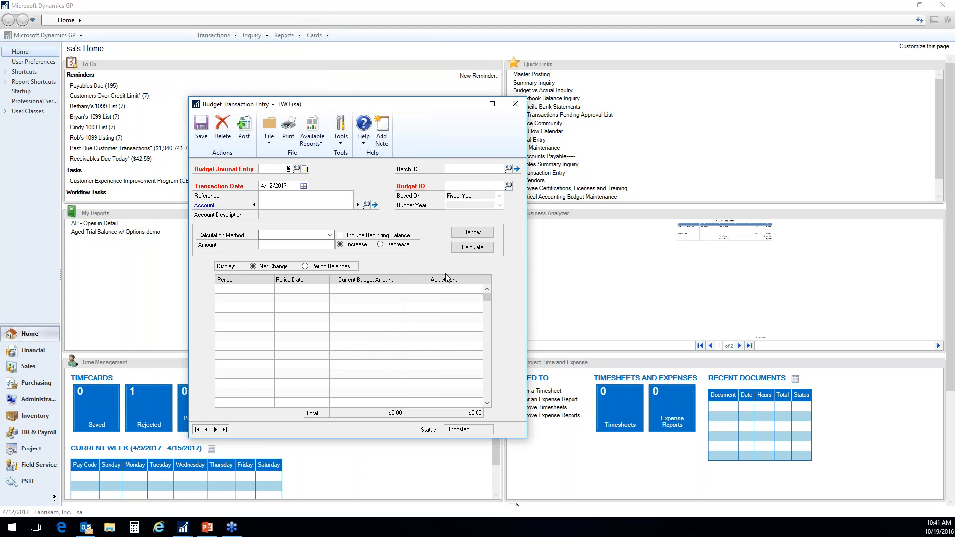
- Date the new budget journal entry 5/1/2017 and assign it to budget 456BUDGET
key(Tab)
click(294, 187)
text(050117)
click(447, 186)
click(508, 186)
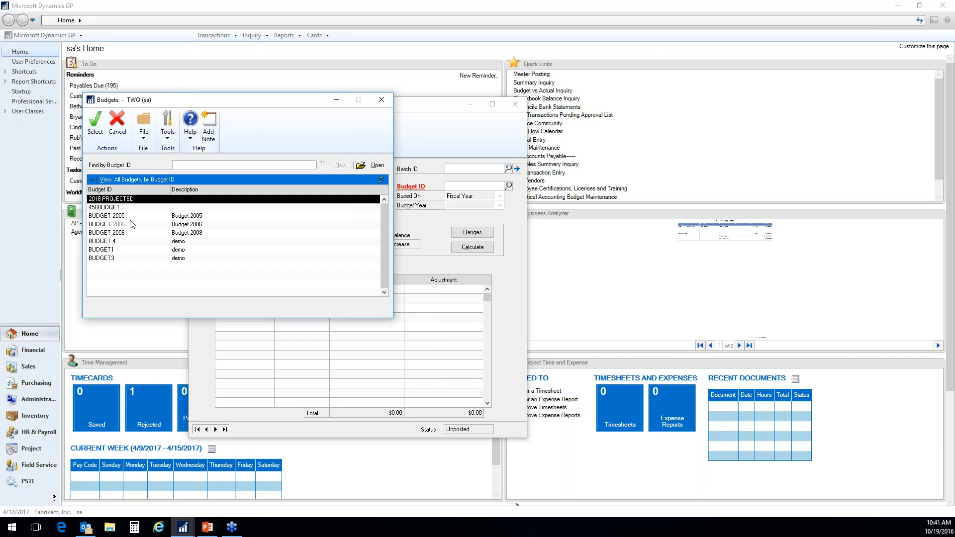
click(110, 207)
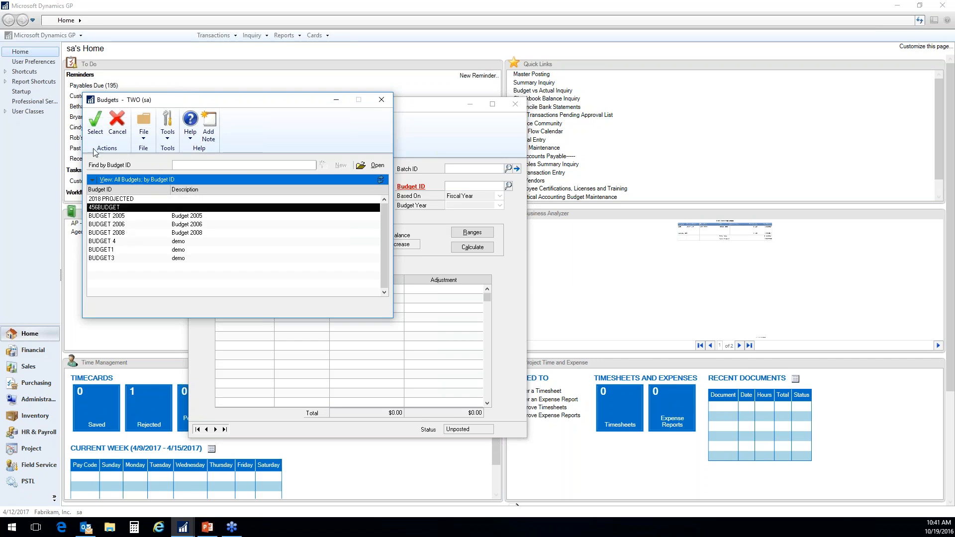
click(95, 122)
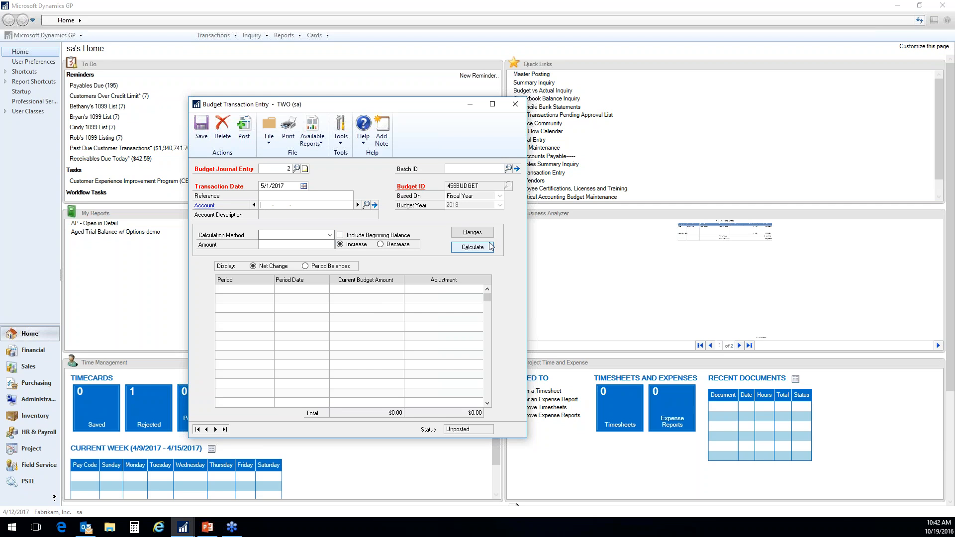
- Restrict the transaction's account segment range to Division 300 through 300, clear the restriction and close the ranges window
click(472, 232)
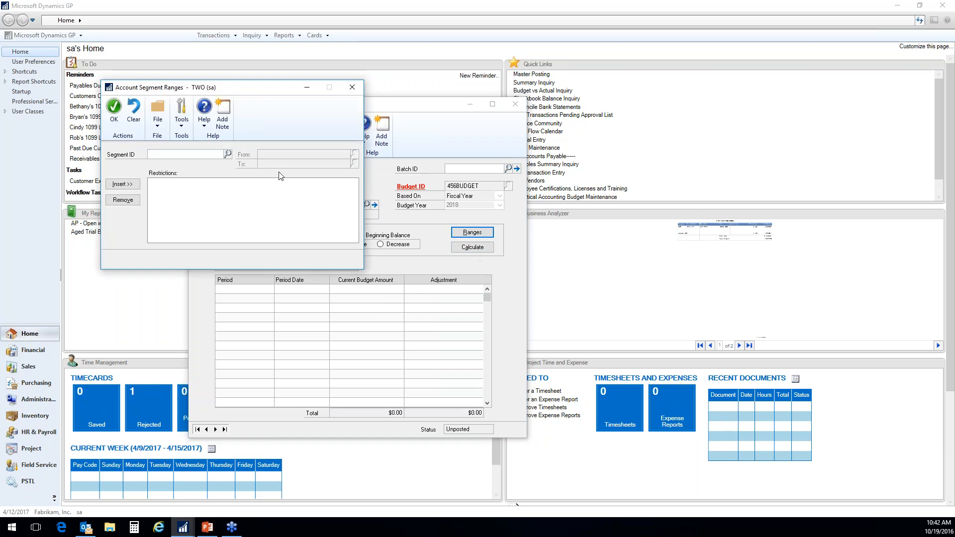
click(227, 154)
double_click(112, 217)
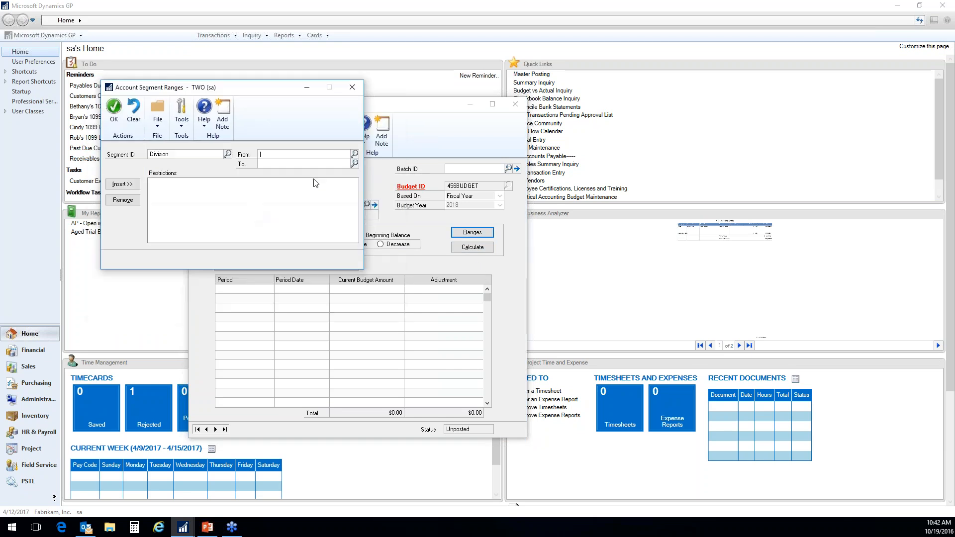
click(360, 158)
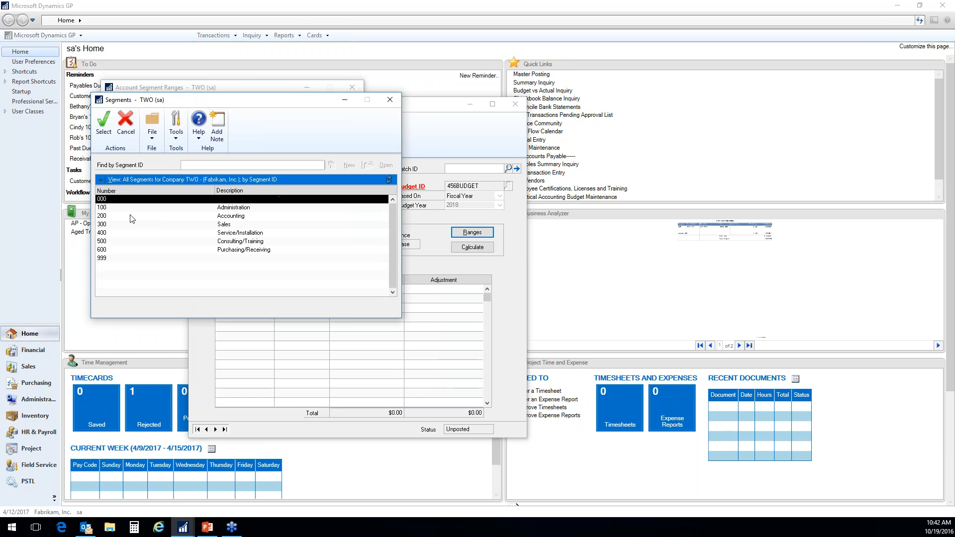
double_click(112, 227)
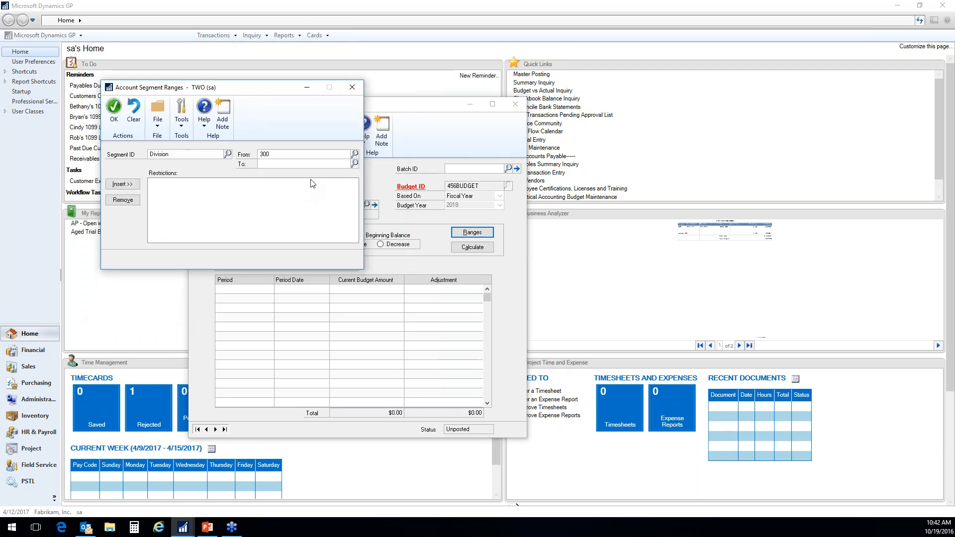
text(300)
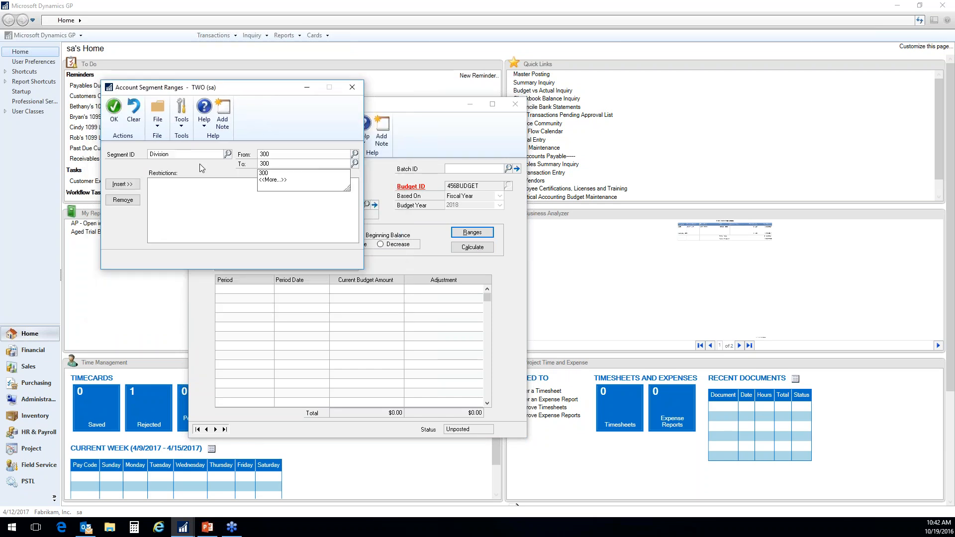
click(122, 184)
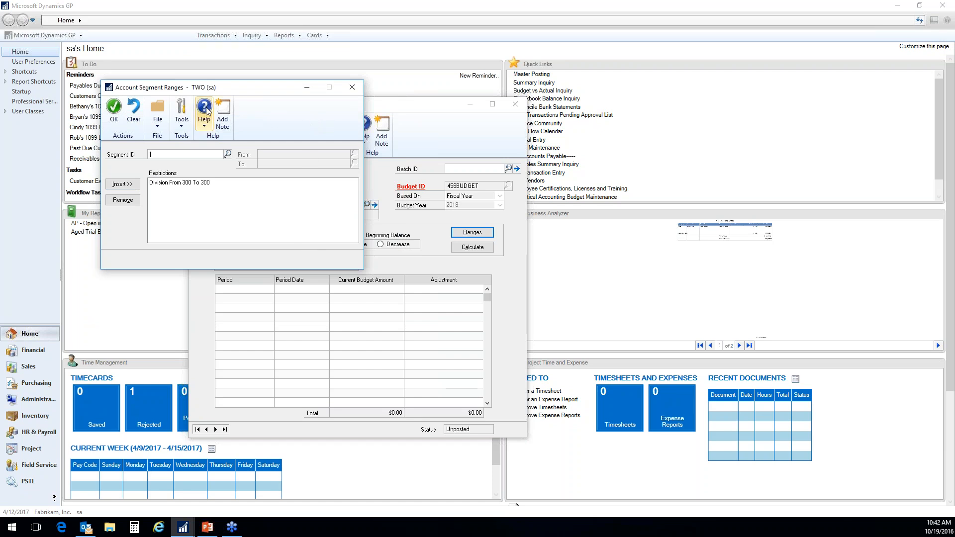
click(135, 119)
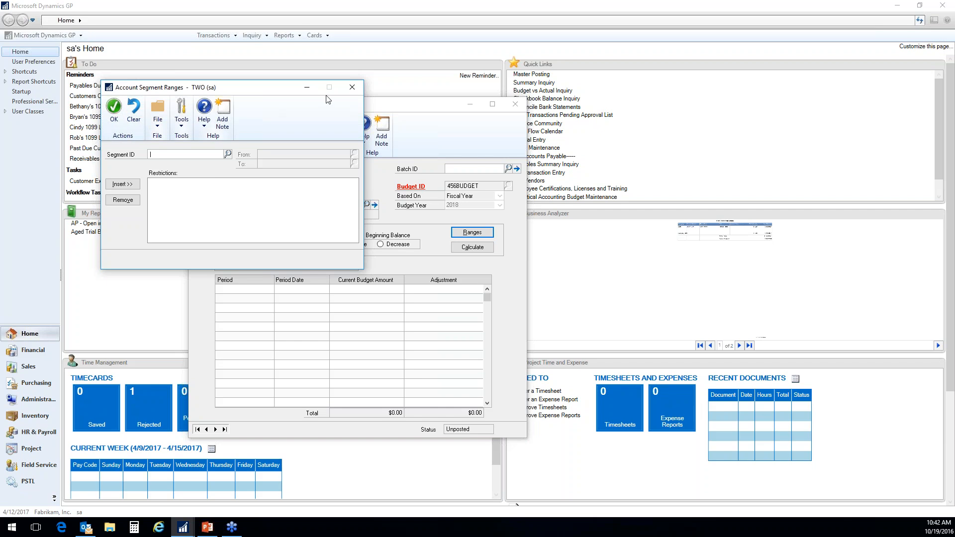
click(352, 87)
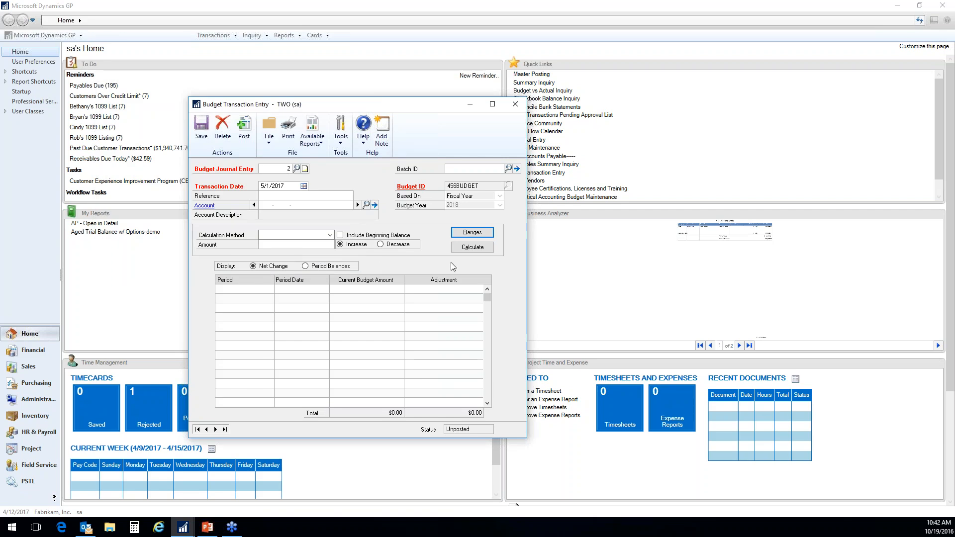
click(266, 204)
key(Tab)
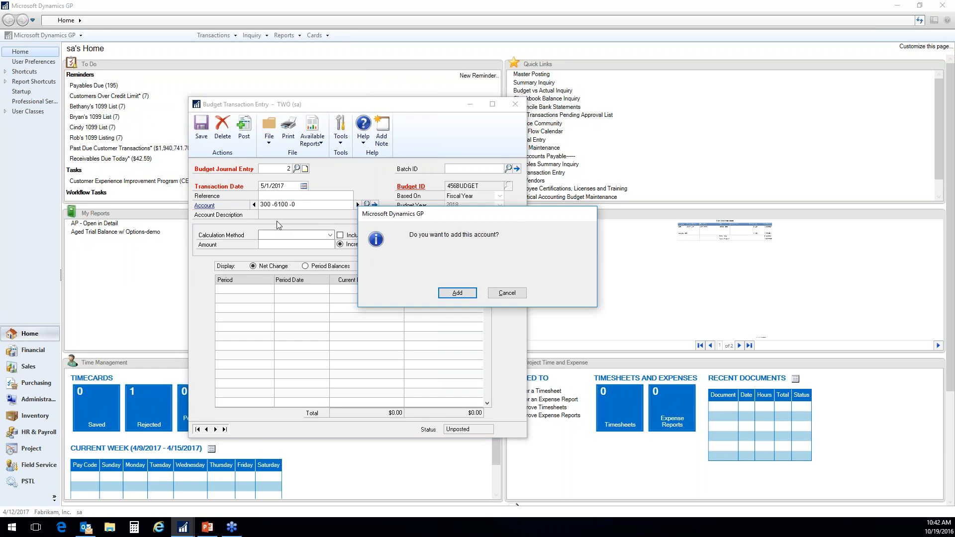
click(507, 293)
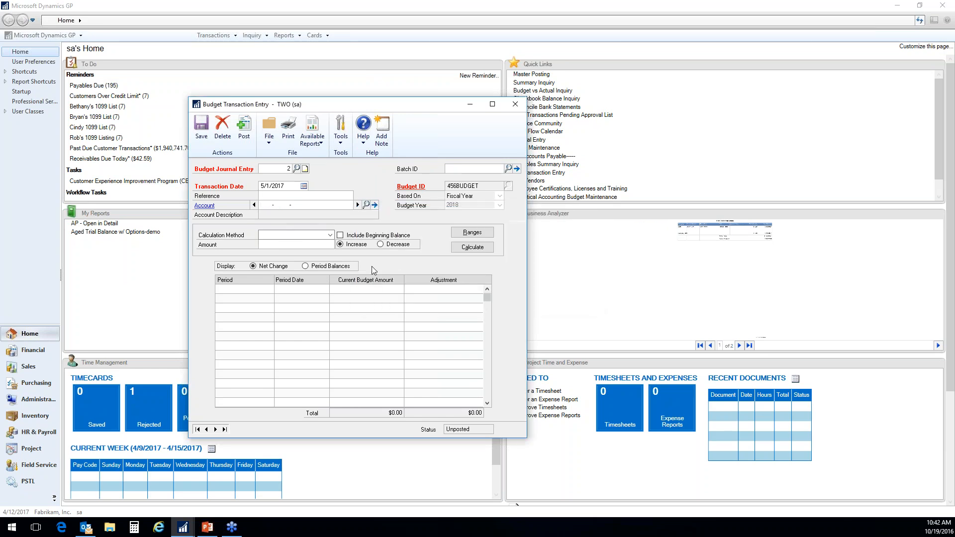
- Enter account 300-6100-00 as the account for the budget transaction
text(300611)
text(000)
text(00 -6100 -00)
key(Tab)
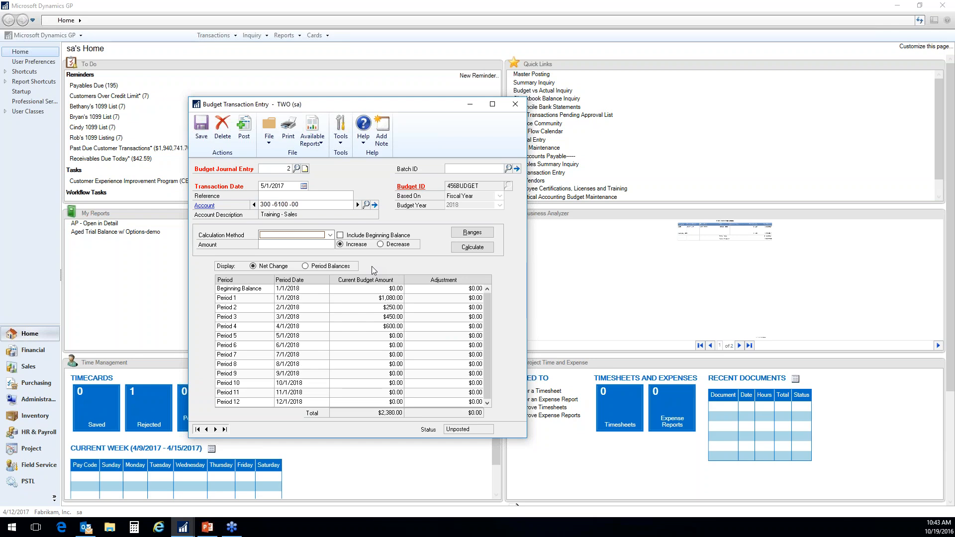
- Calculate a 10% increase by Percent Change for the account and post the budget transaction
click(330, 235)
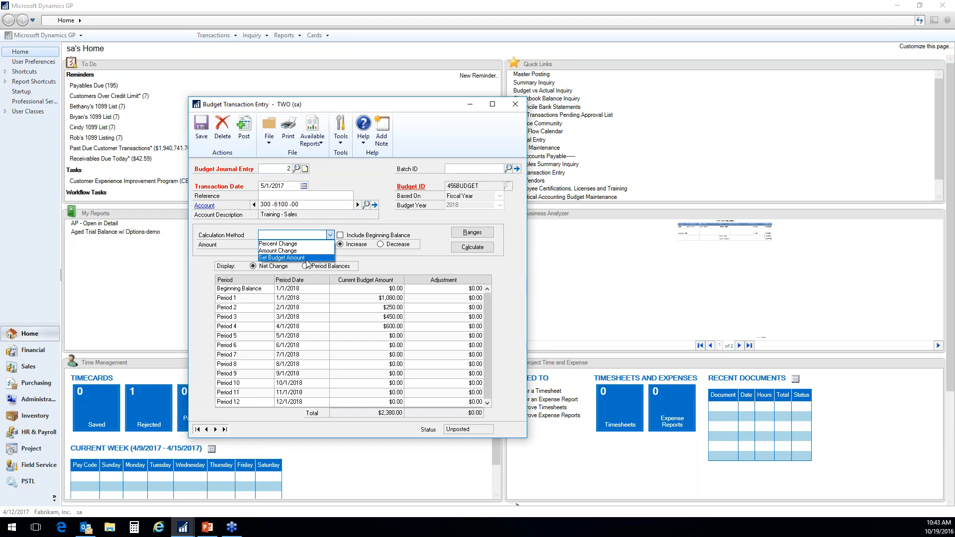
click(301, 244)
click(333, 245)
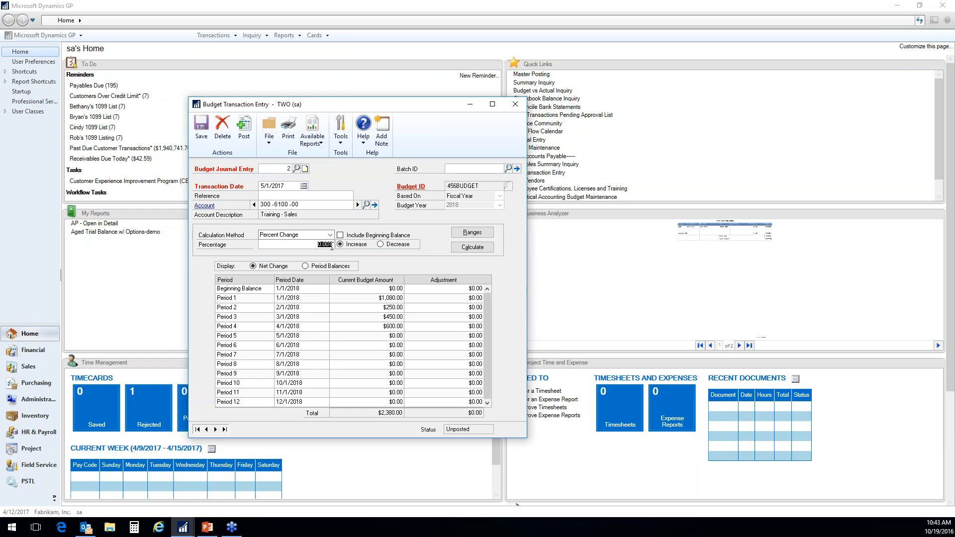
text(10)
key(Tab)
click(465, 247)
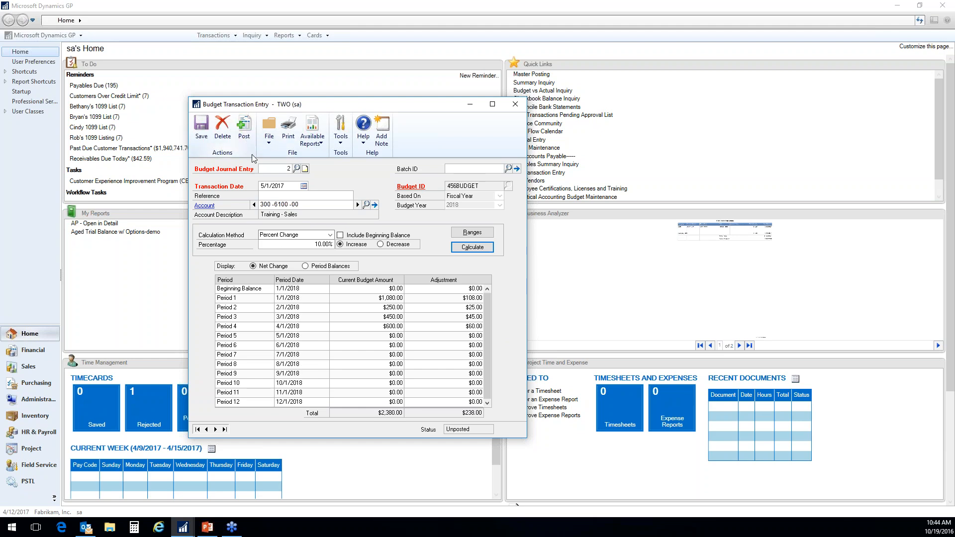
click(244, 141)
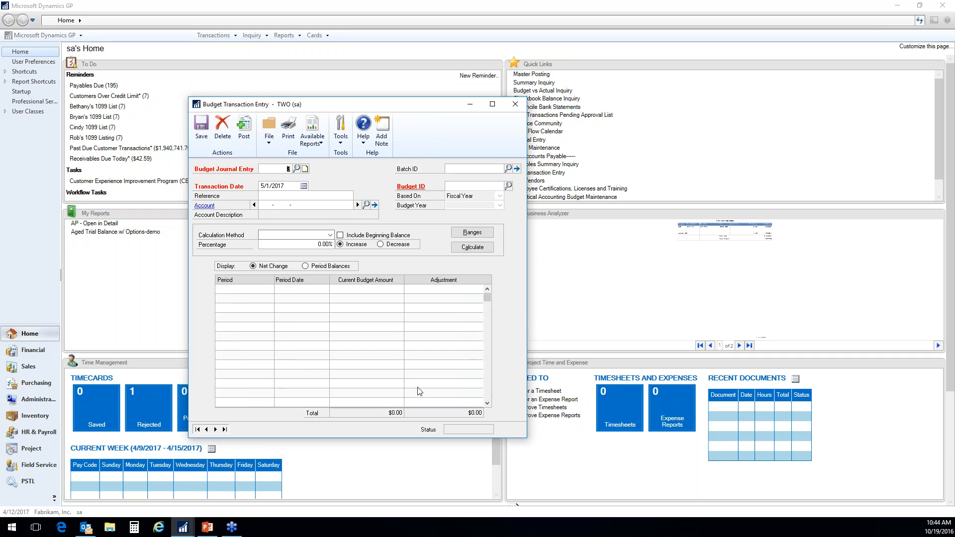
- Close the entry window, output the Budget Trx Posting Journal to the screen, and review and close the report
click(515, 104)
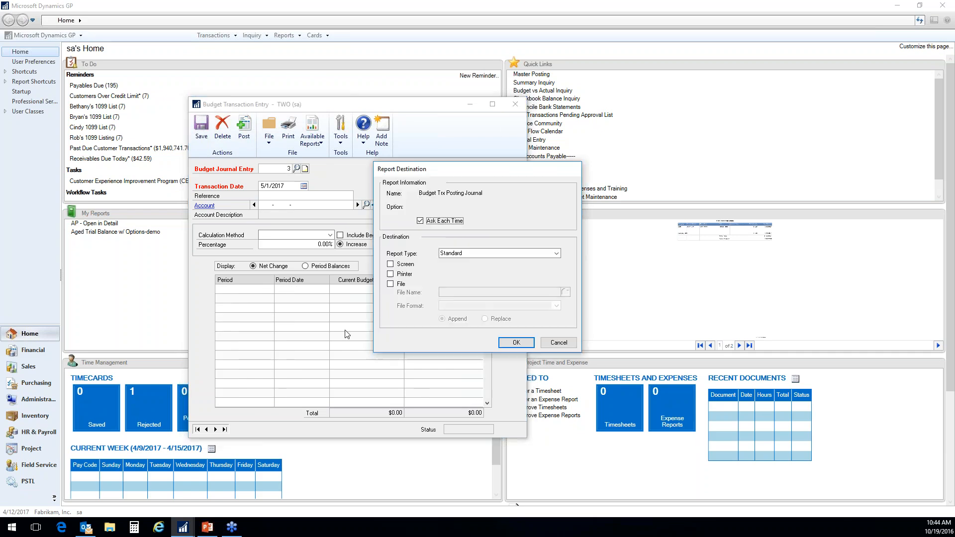
click(406, 265)
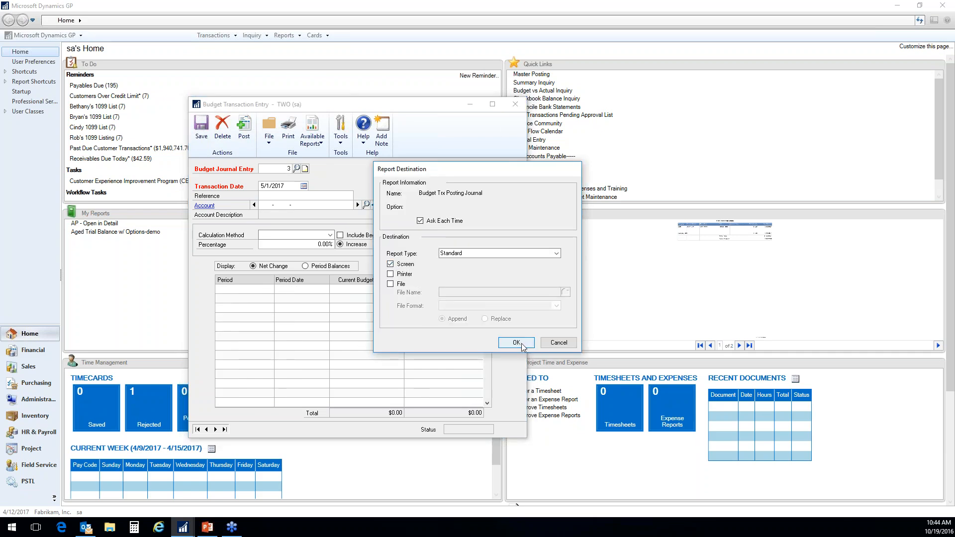
click(517, 342)
drag(392, 505, 847, 508)
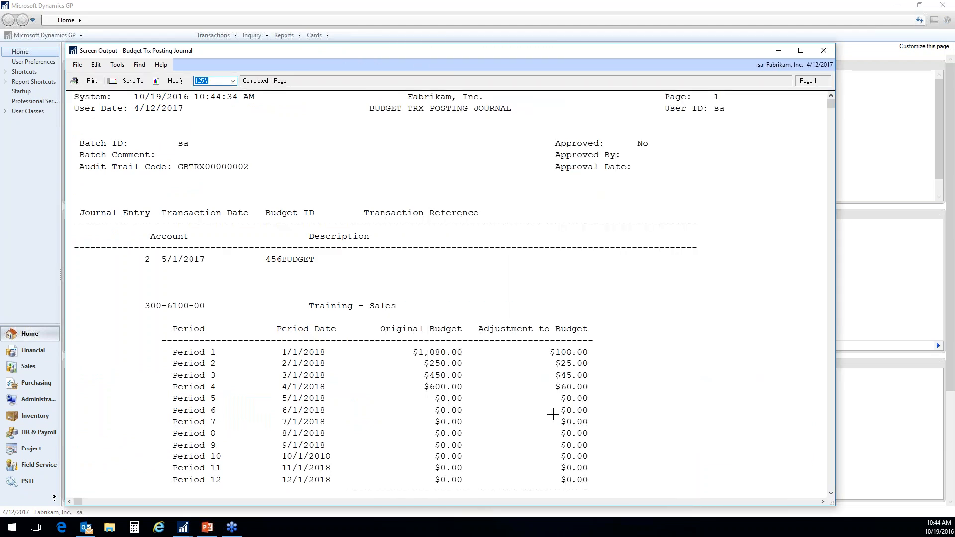
scroll(552, 416, down, 5)
scroll(550, 415, up, 5)
click(823, 50)
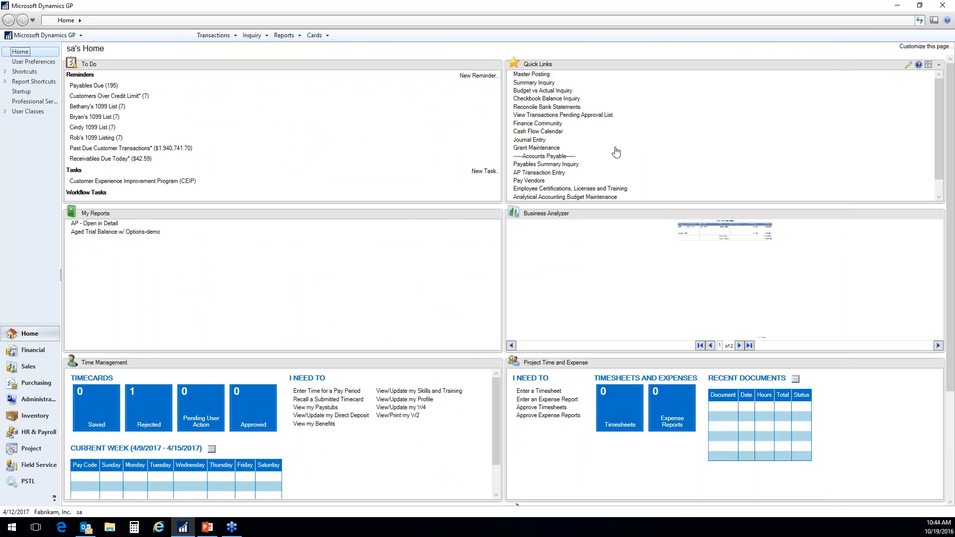
- Look up account 300-6100-00 with budget 456BUDGET in the Budget Transaction Summary inquiry
click(252, 35)
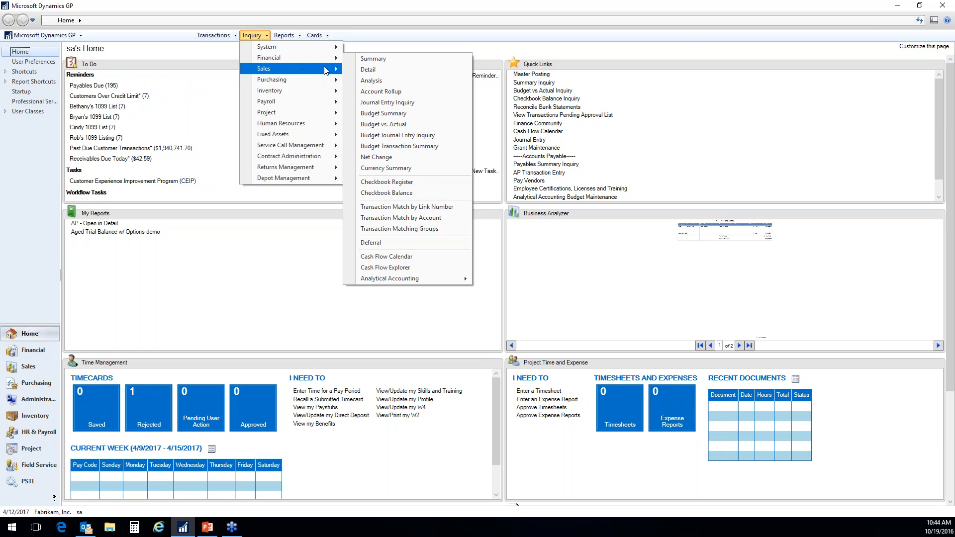
mouse_move(320, 61)
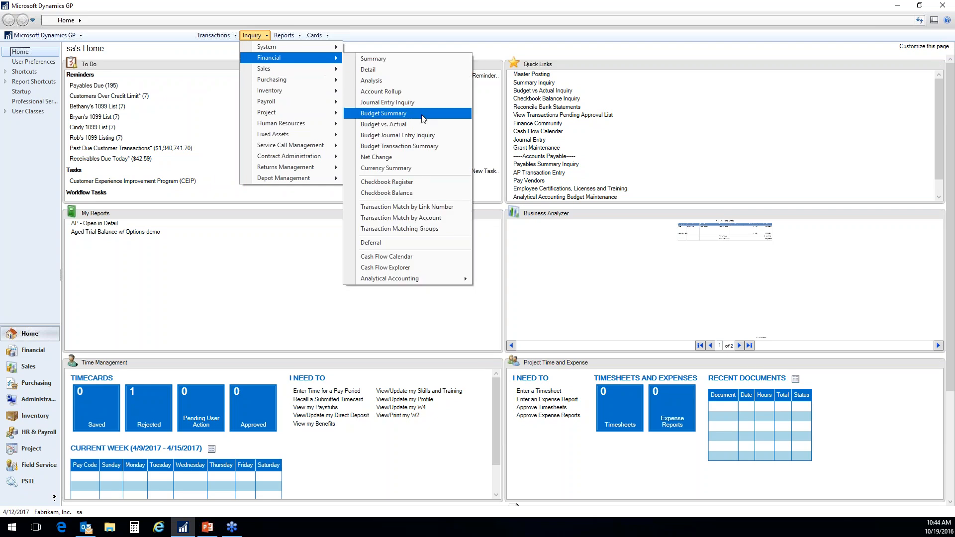
click(433, 146)
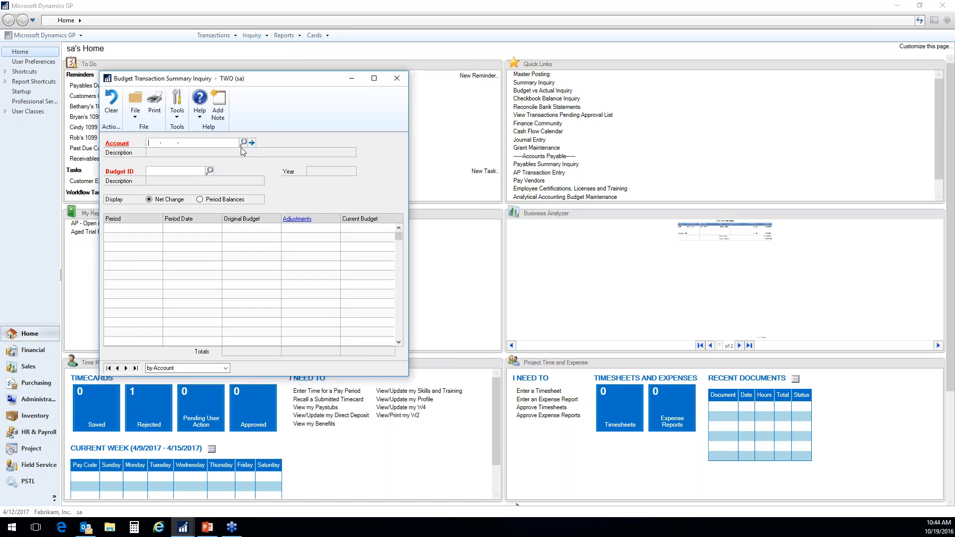
text(3006)
key(Tab)
click(209, 171)
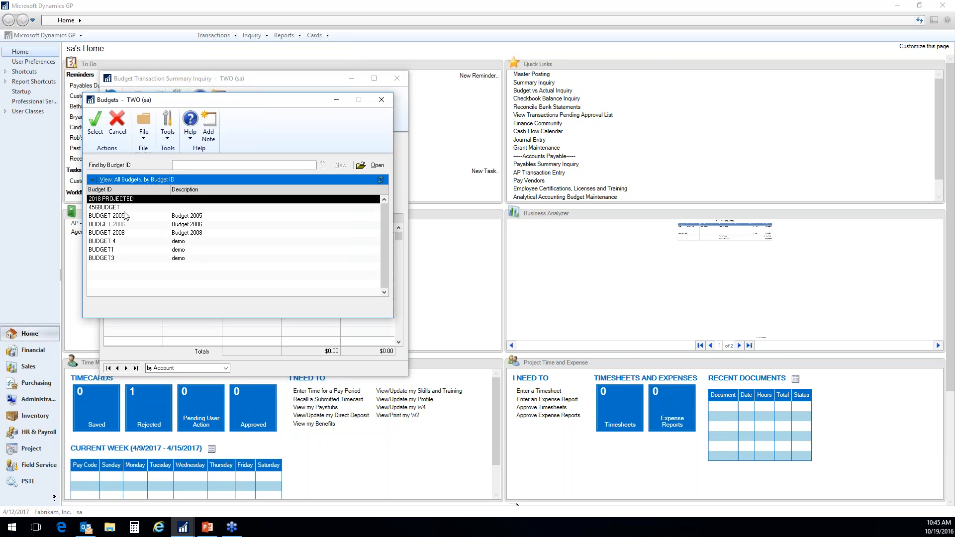
click(110, 208)
click(95, 122)
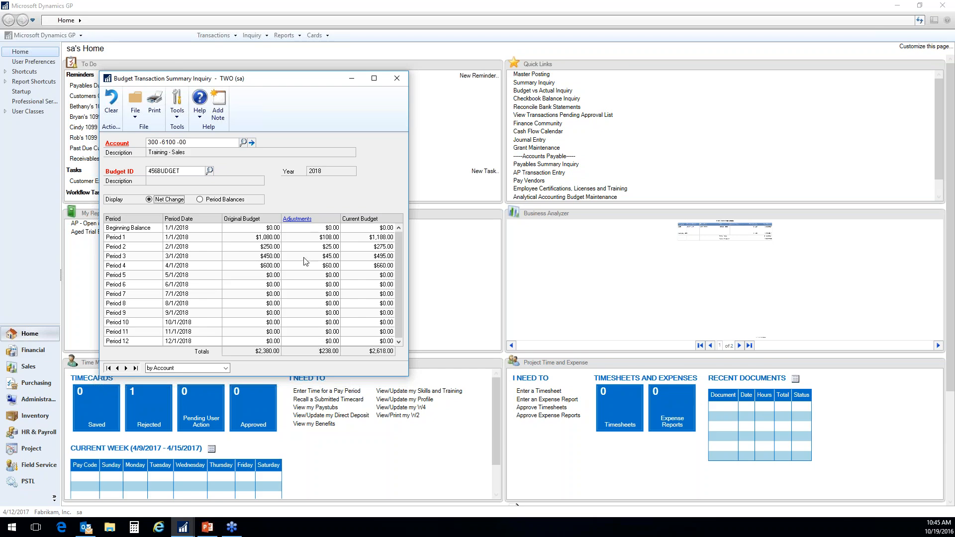
- Drill down from the Period 2 adjustment to its budget journal entry, review it, and close the transaction inquiry
click(300, 241)
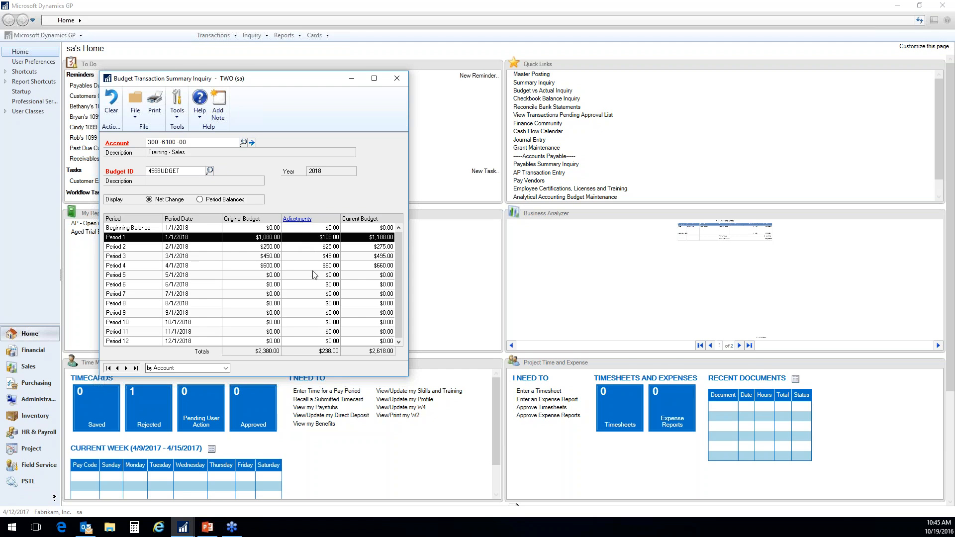
click(305, 247)
double_click(299, 246)
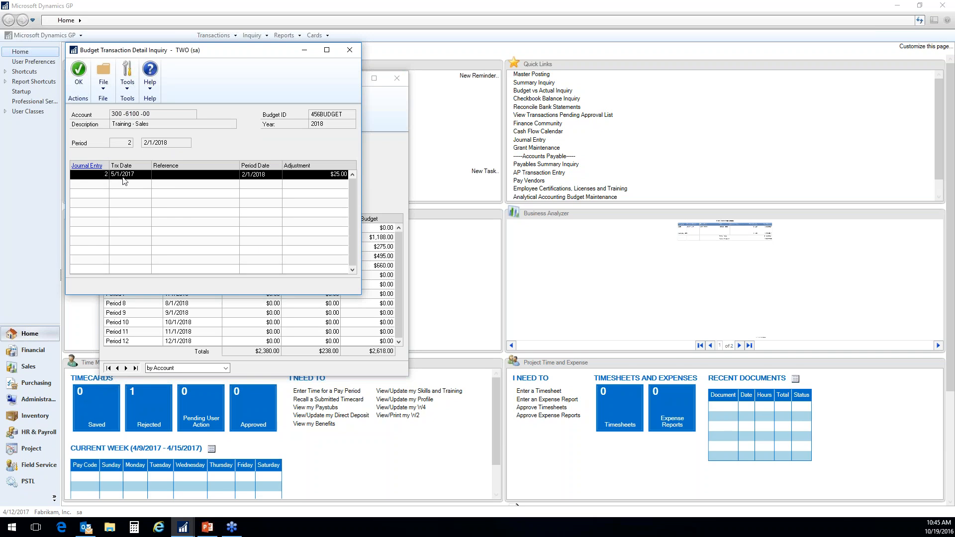
double_click(94, 173)
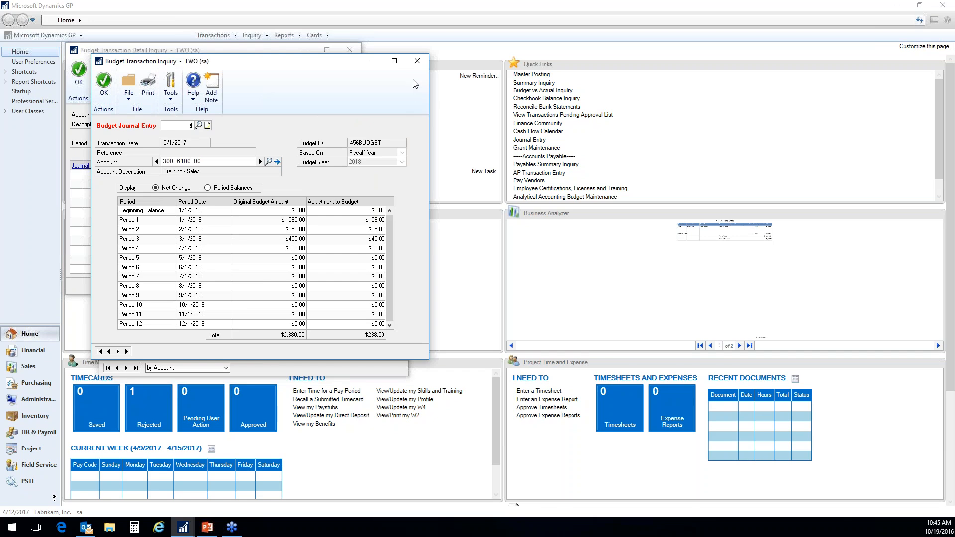
click(417, 61)
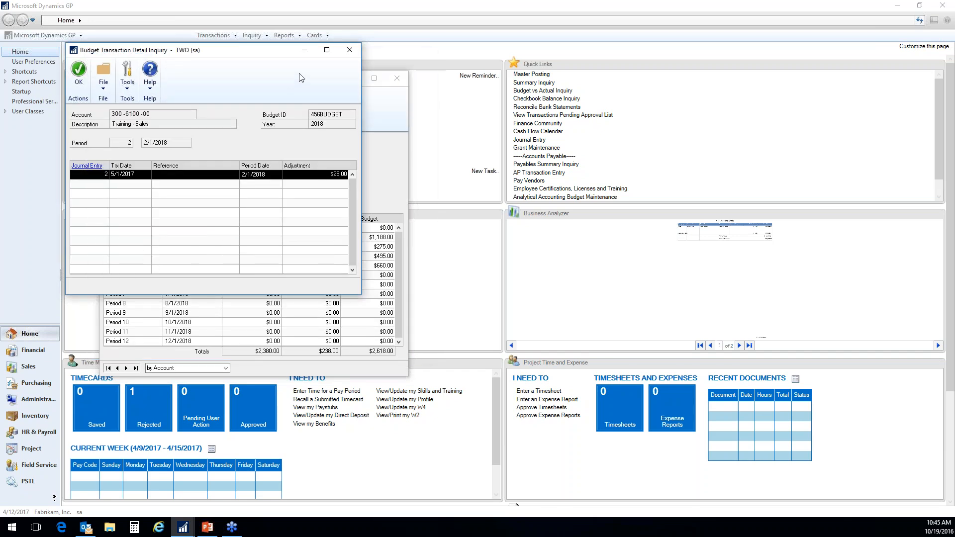
- Drill down again from the Period 2 adjustment to its budget journal entry and open the document attachments of its note
click(350, 50)
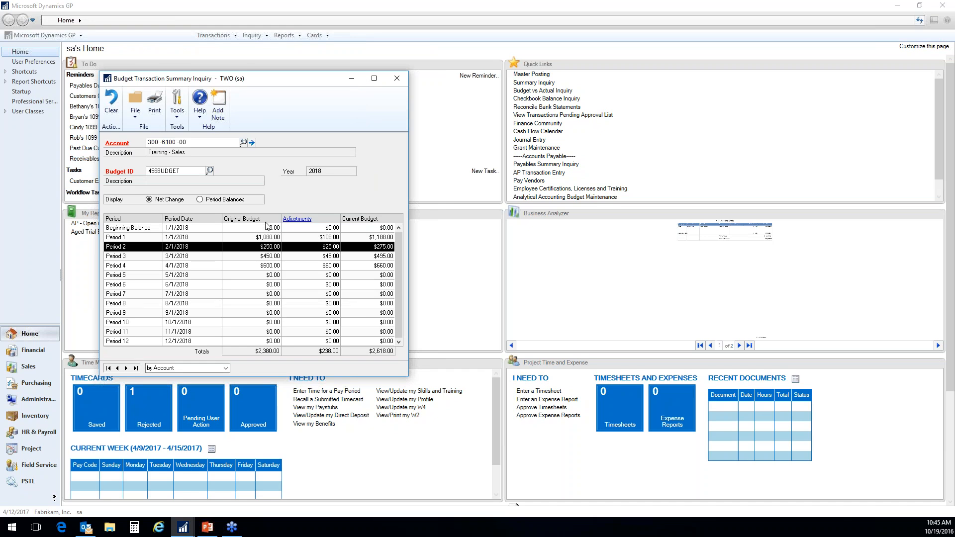
click(290, 218)
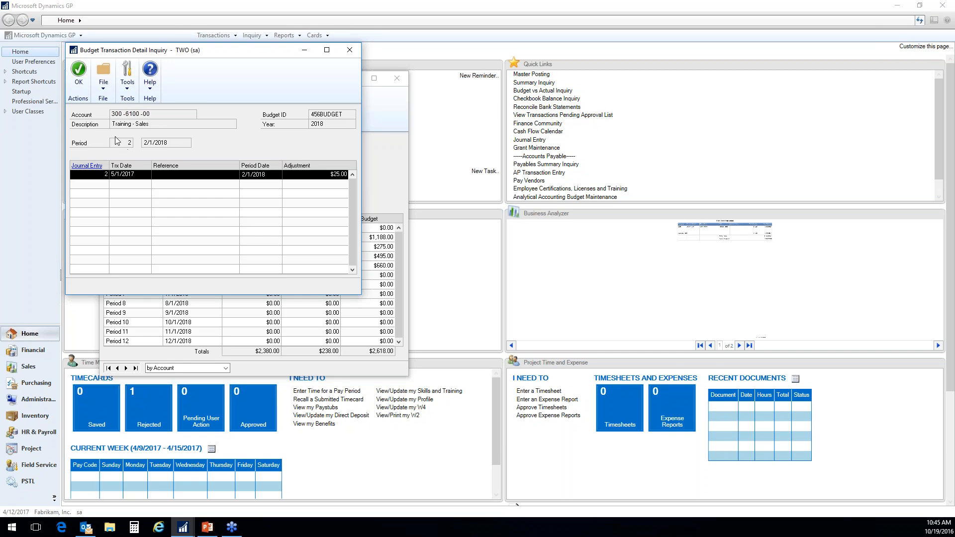
click(87, 165)
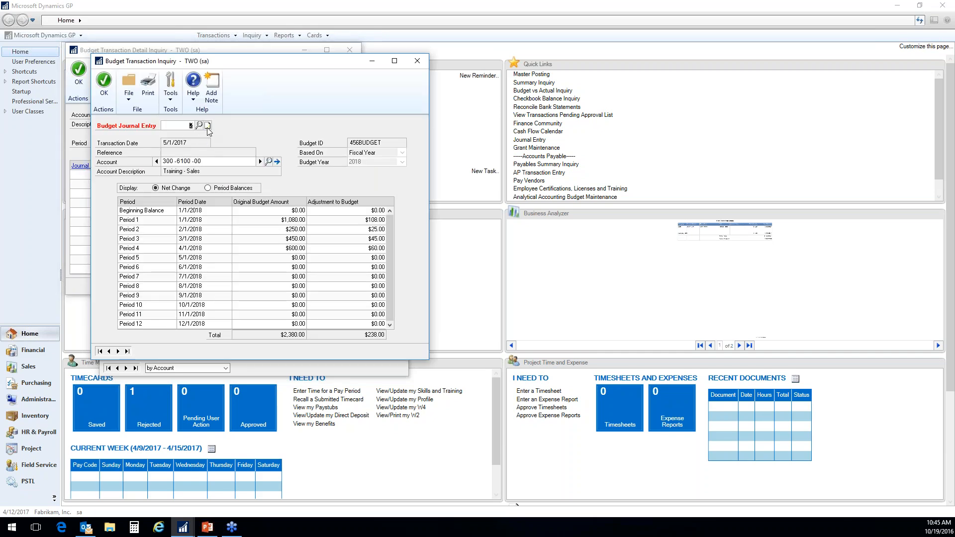
click(208, 127)
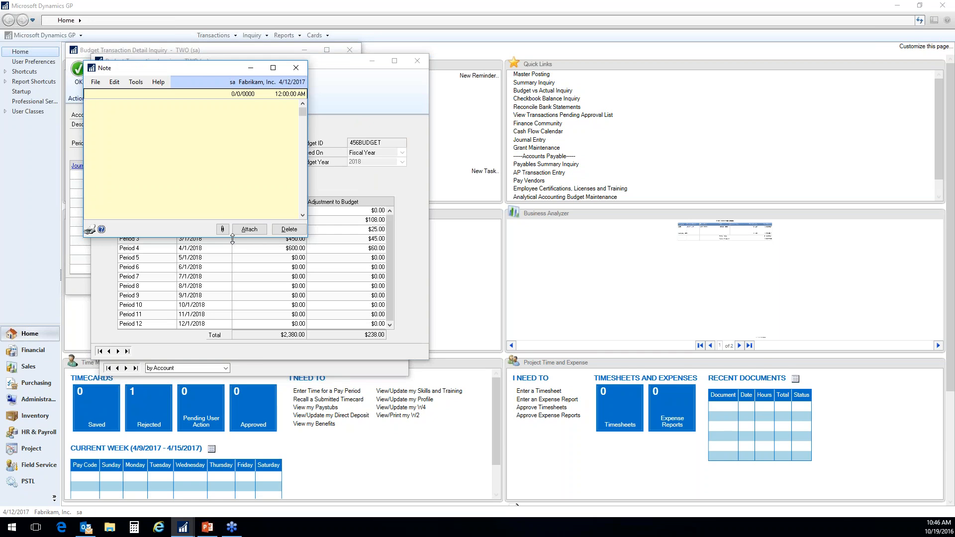
click(222, 229)
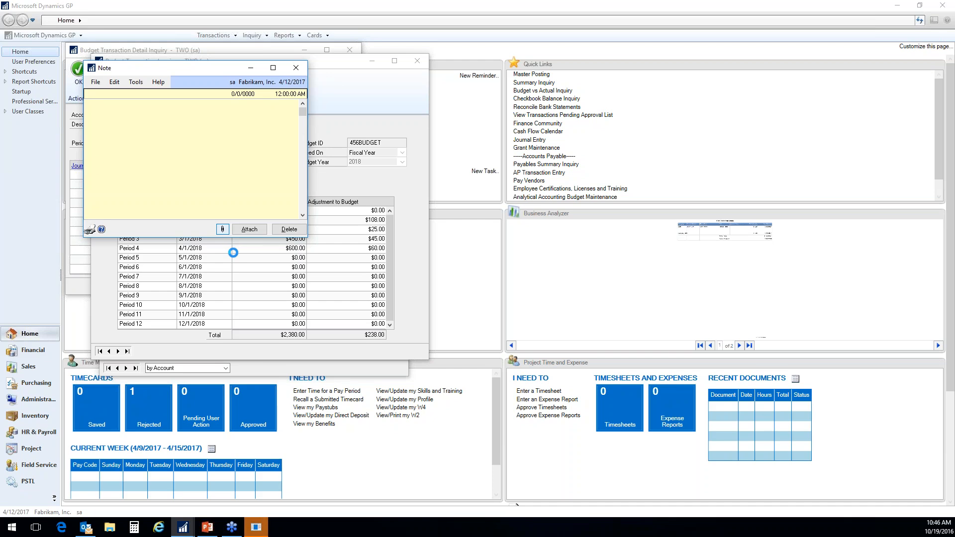
mouse_move(259, 533)
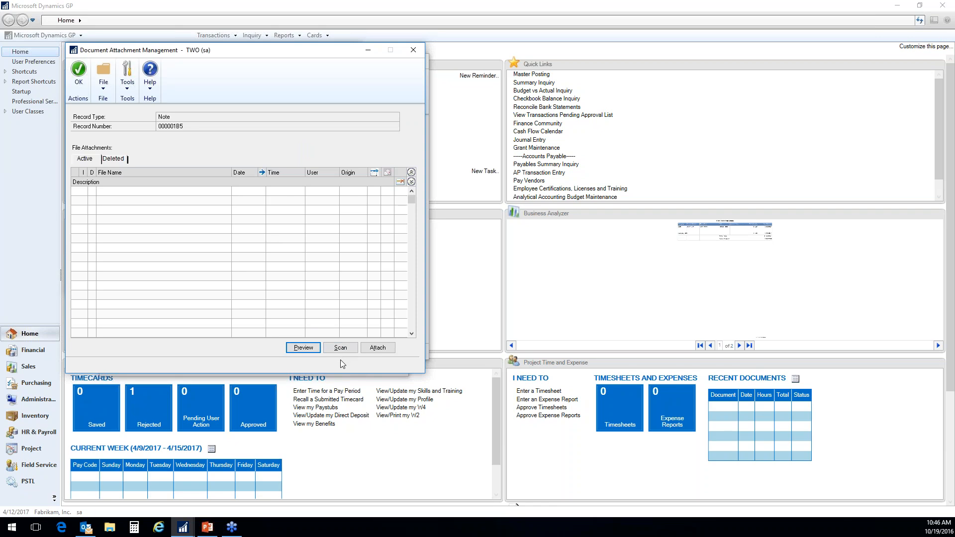
- Attach the 456Budget Excel file from the Doc_Temp folder to the budget journal entry's note and save the note
click(366, 349)
click(189, 127)
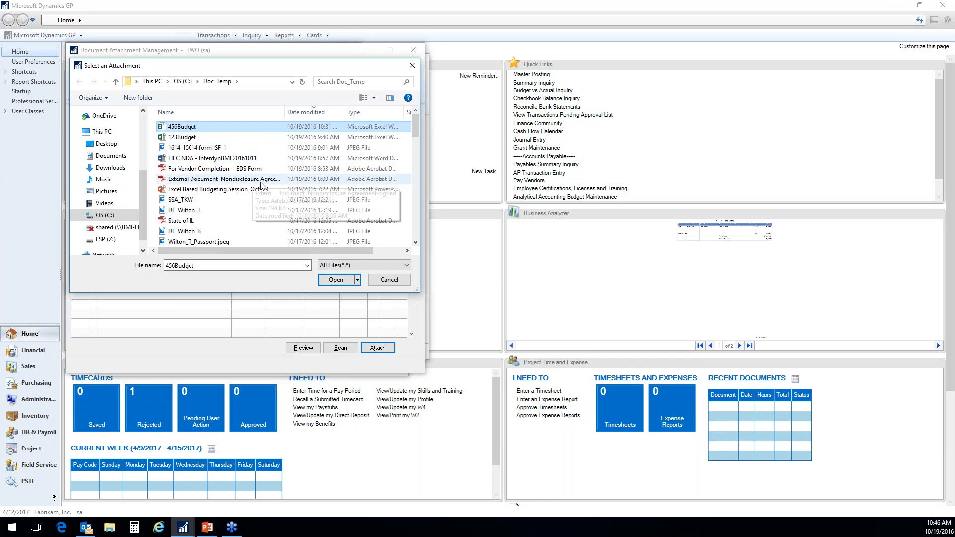
click(332, 281)
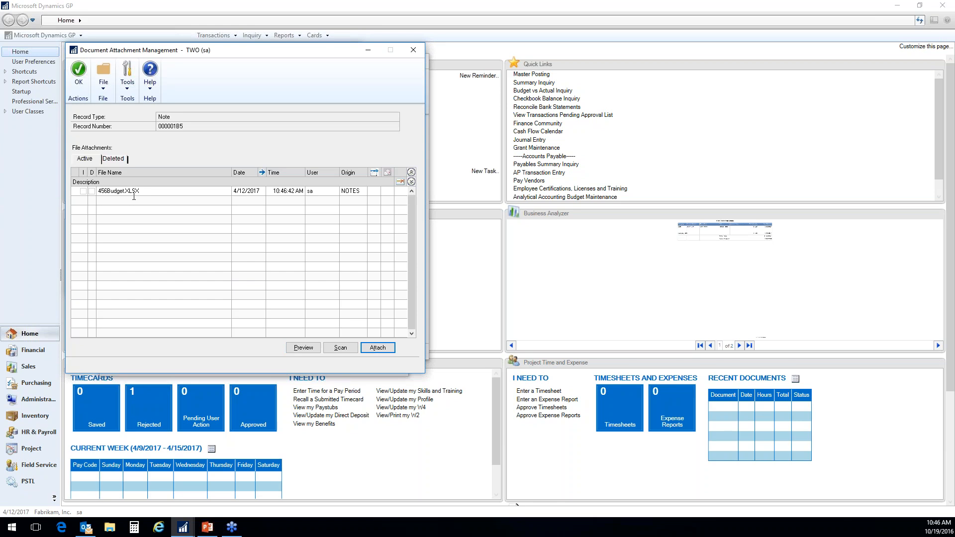
click(78, 79)
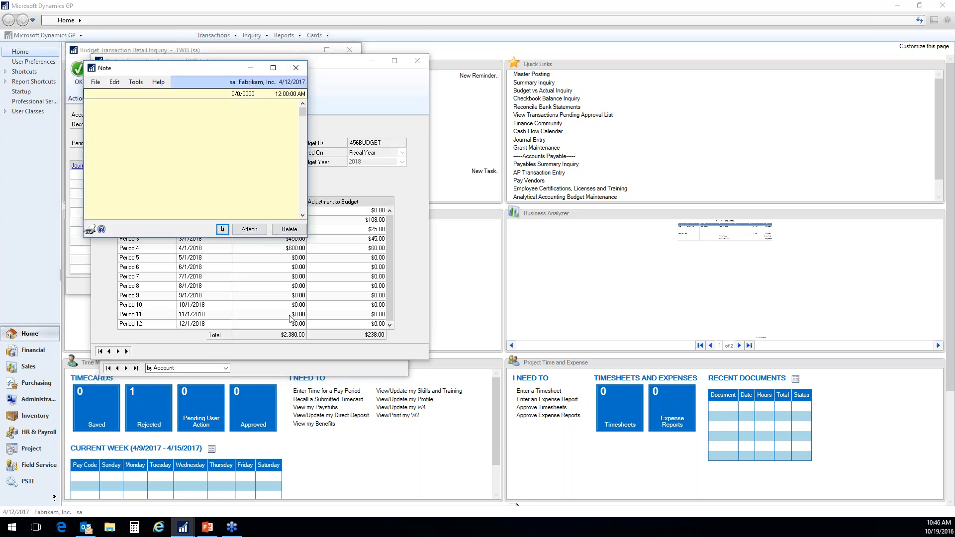
click(236, 240)
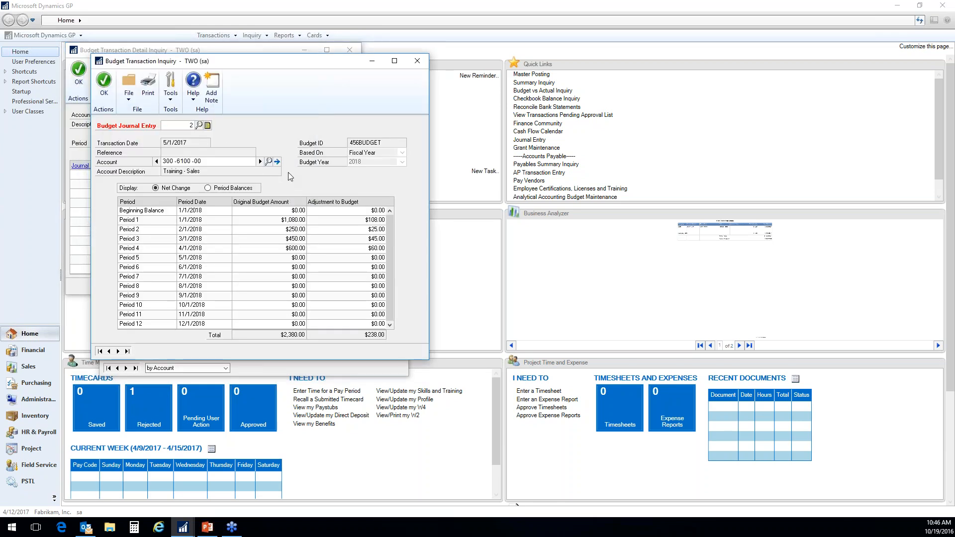
- Close the budget transaction inquiry, its detail inquiry and the summary inquiry
click(104, 86)
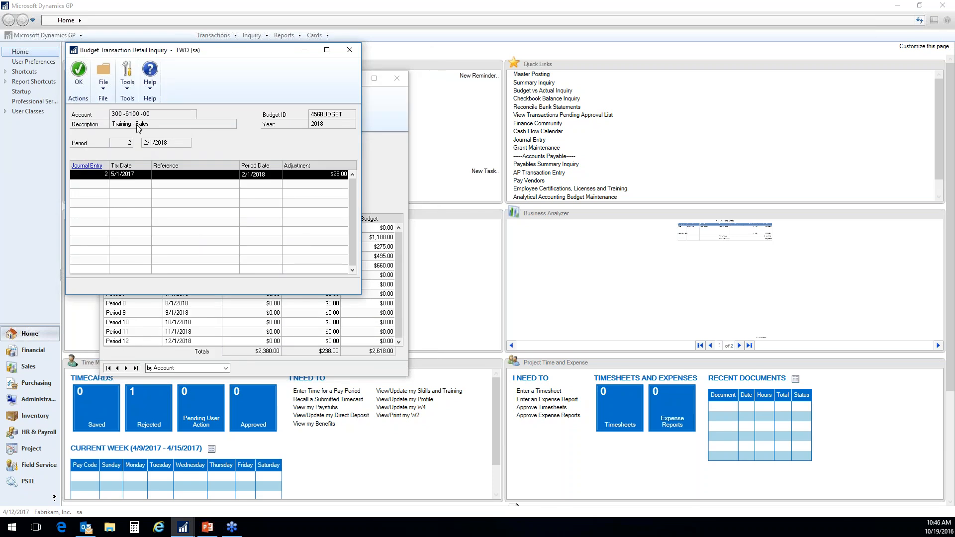
click(86, 74)
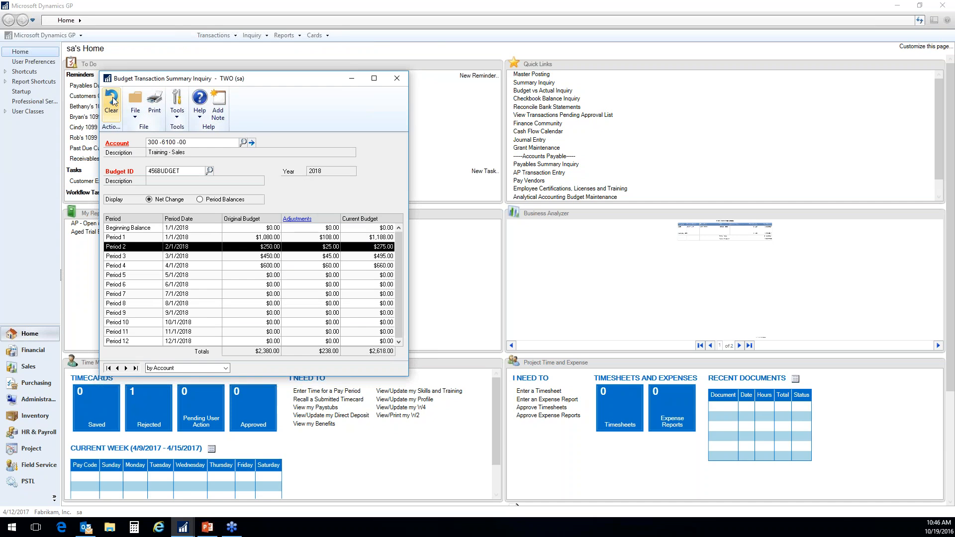
click(397, 79)
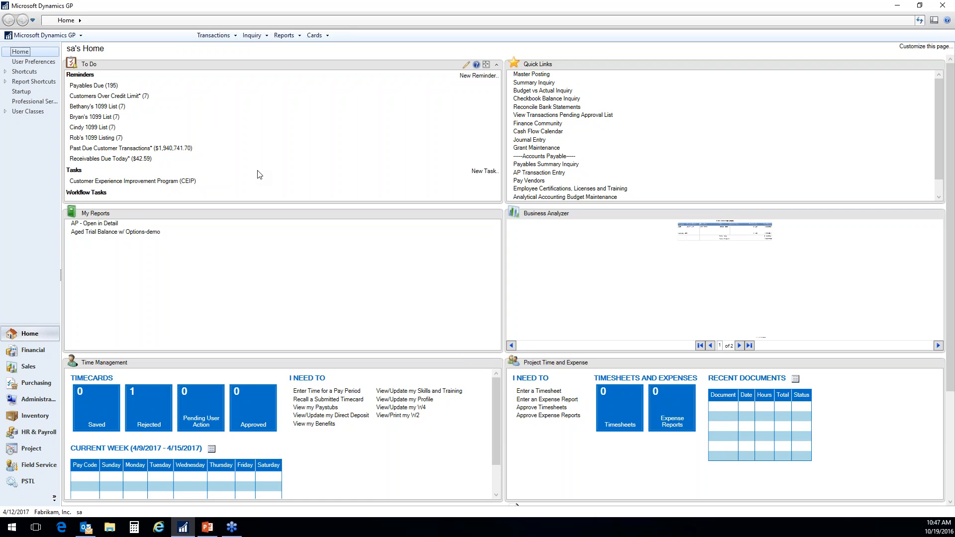
- Open budget BUDGET1 using Microsoft Dynamics GP and move its Budget Maintenance window clear of the budget list
click(315, 35)
mouse_move(333, 57)
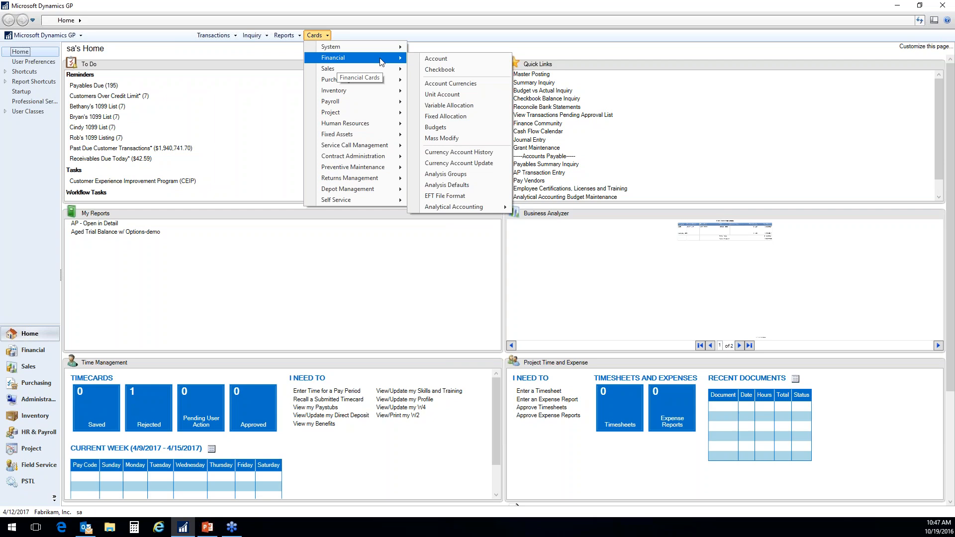
click(439, 128)
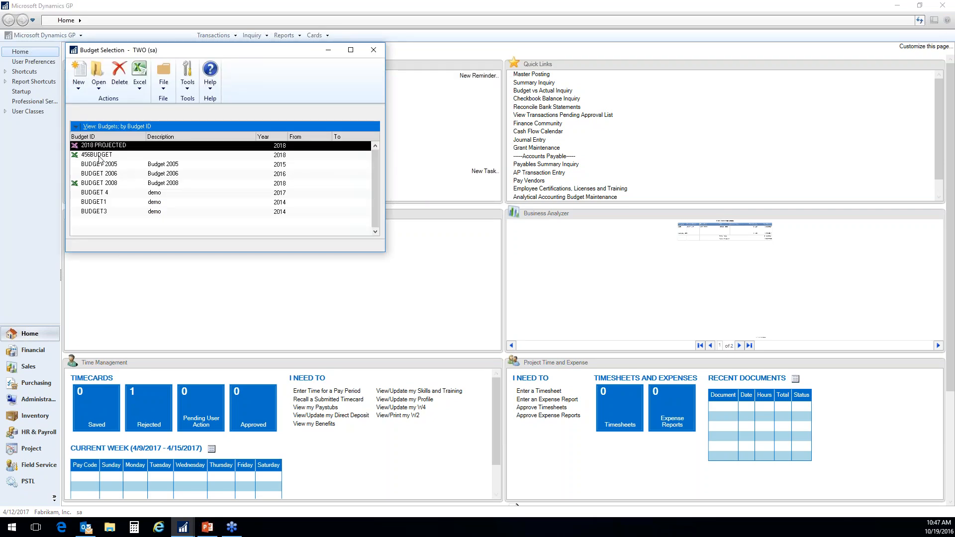
click(95, 193)
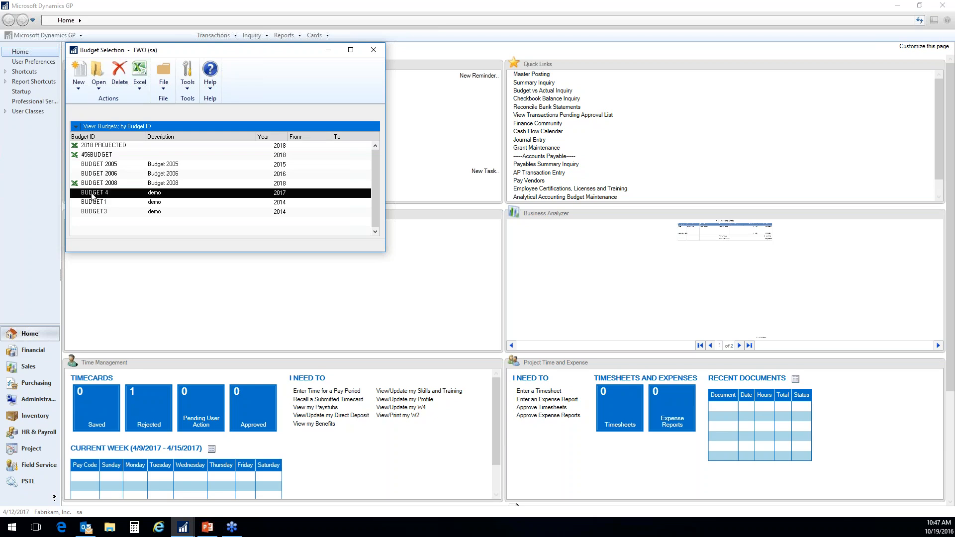
click(101, 202)
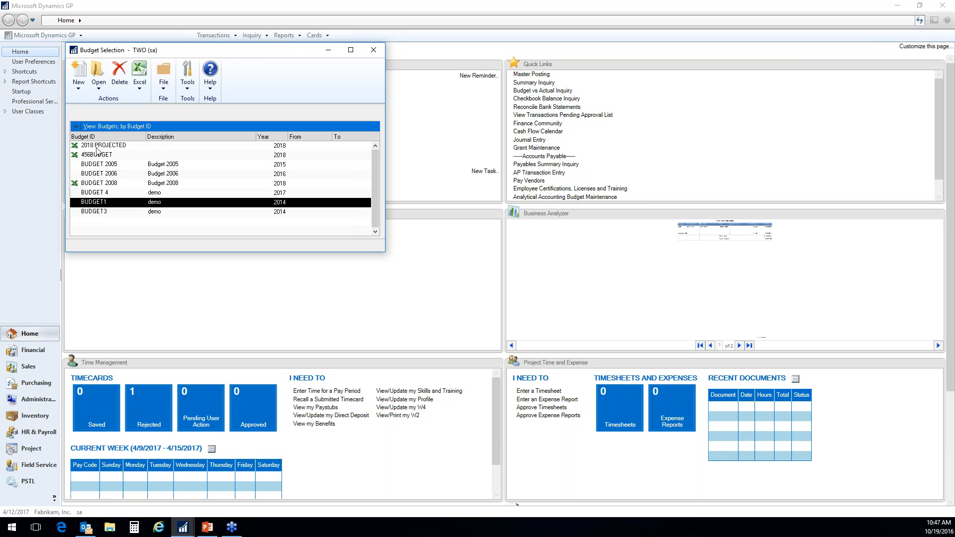
click(102, 91)
click(116, 101)
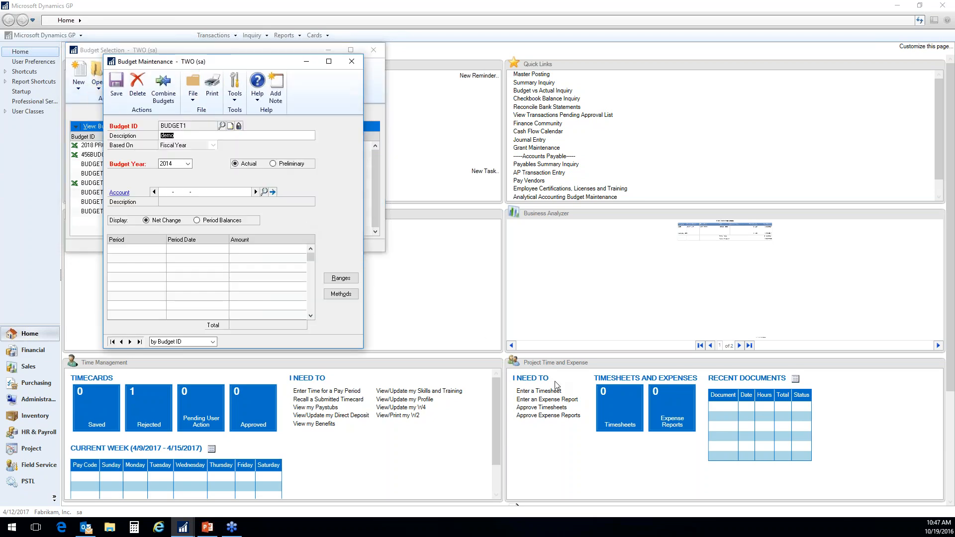
drag(266, 66, 583, 66)
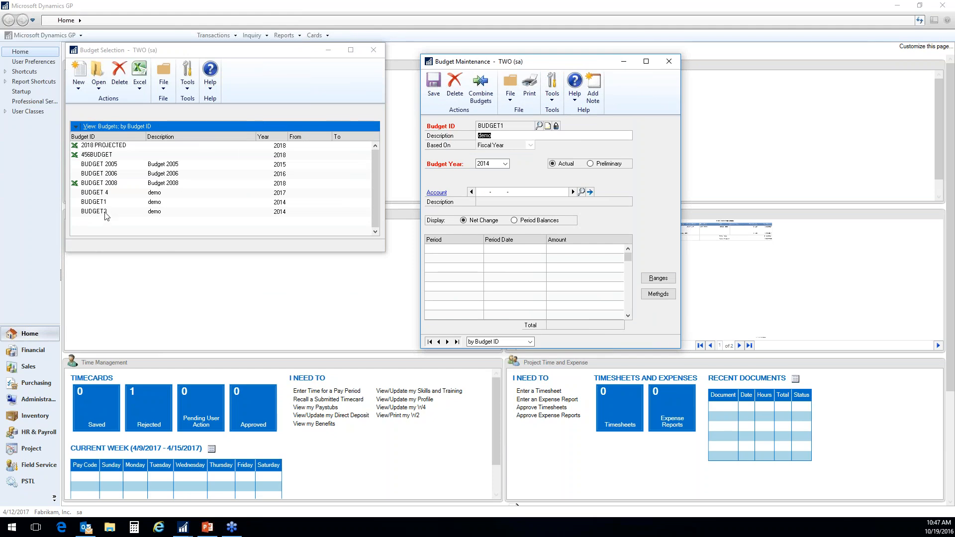
- Combine BUDGET3 into master budget BUDGET1 with BUDGET3 deleted after combining, and close the budget windows
click(480, 92)
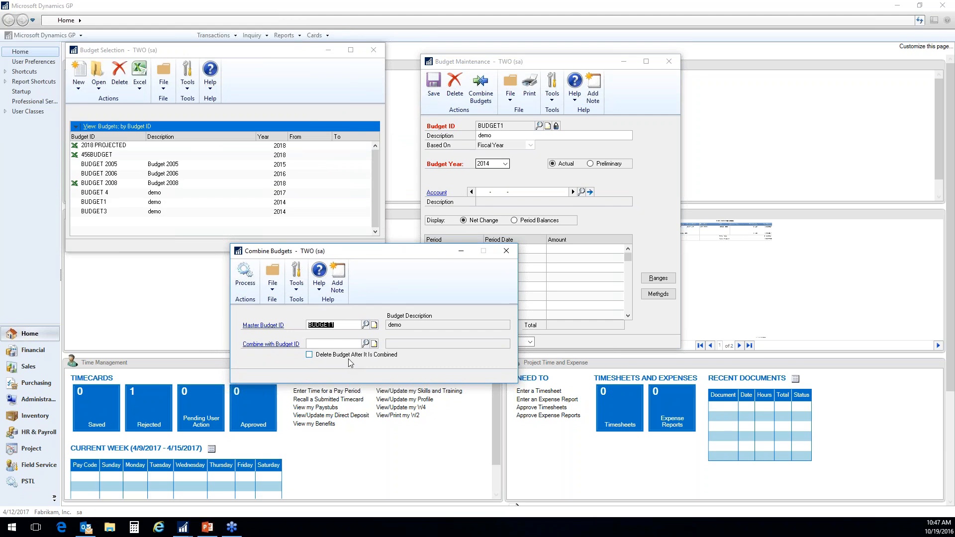
click(365, 344)
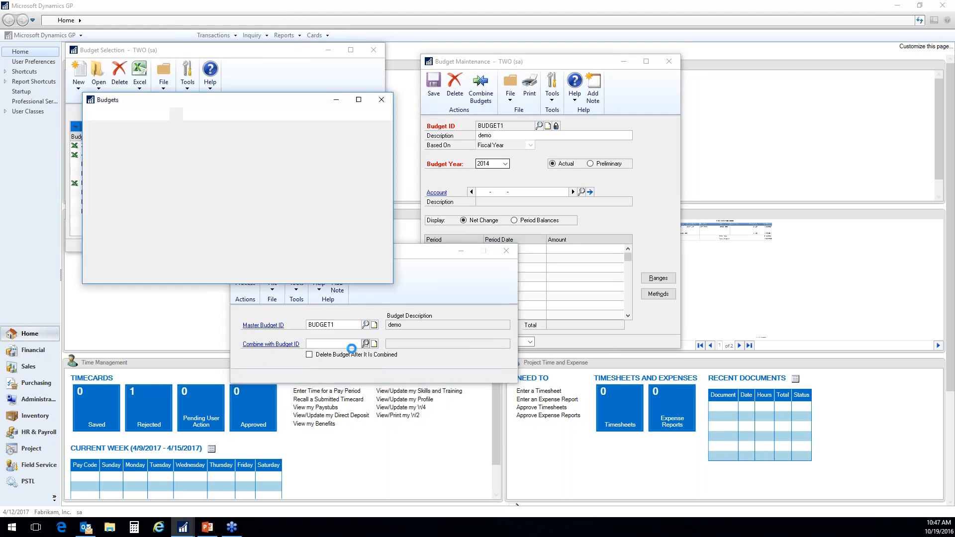
click(108, 258)
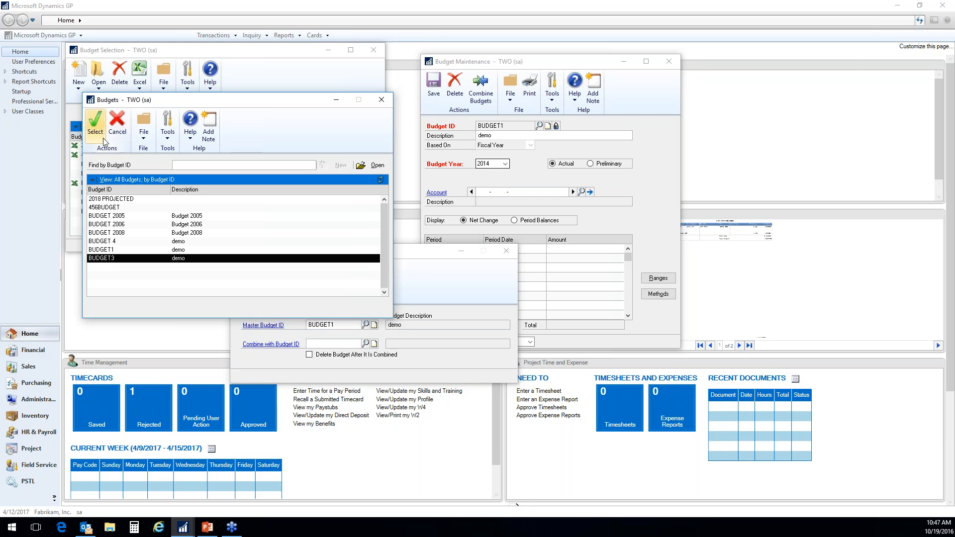
click(95, 123)
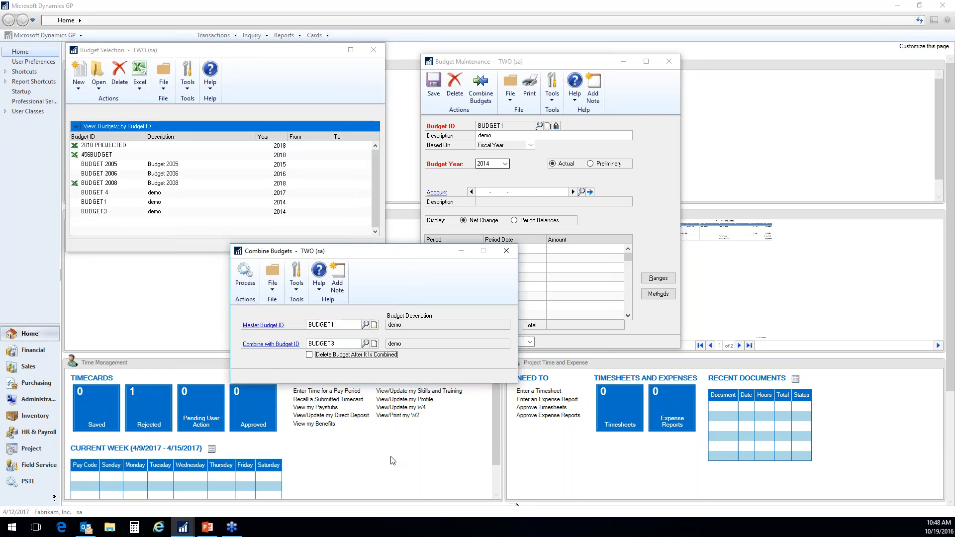
click(309, 355)
click(246, 288)
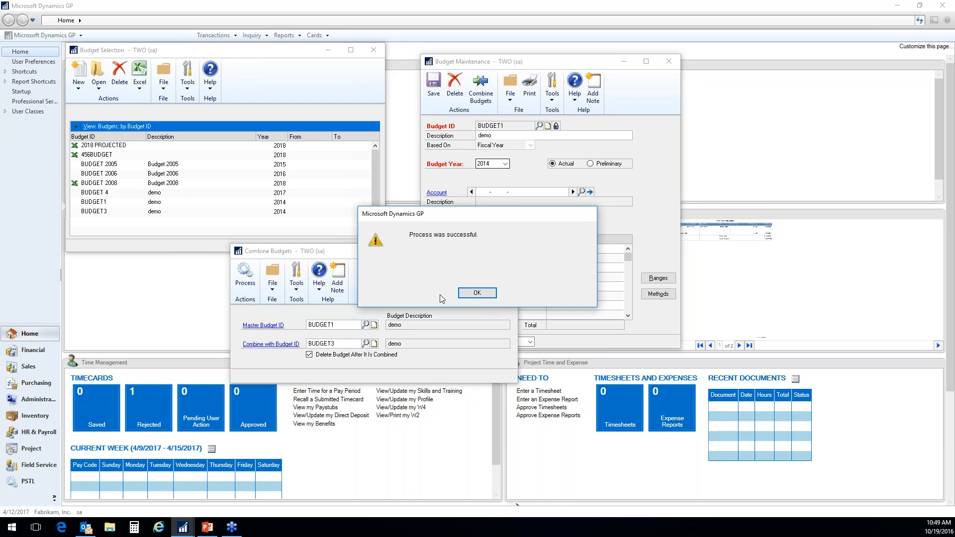
click(479, 295)
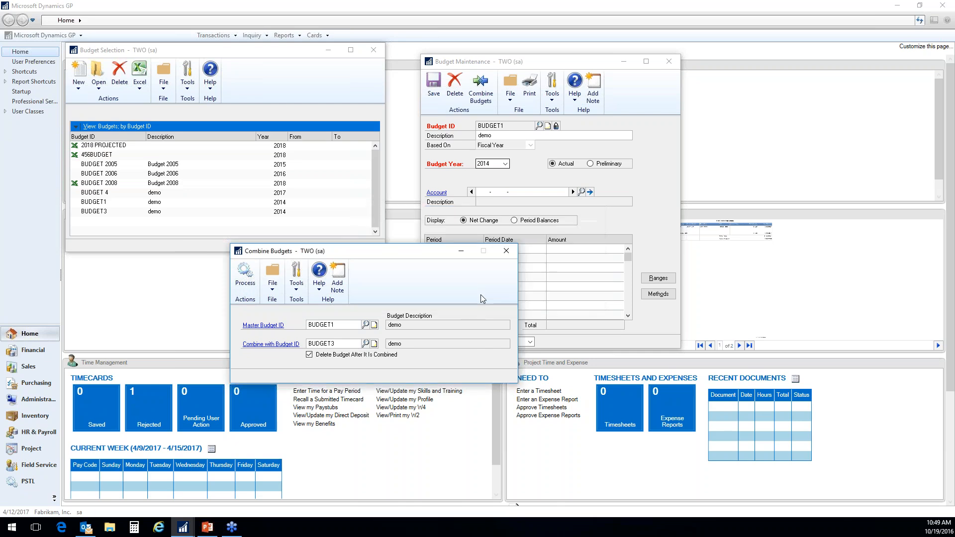
click(509, 251)
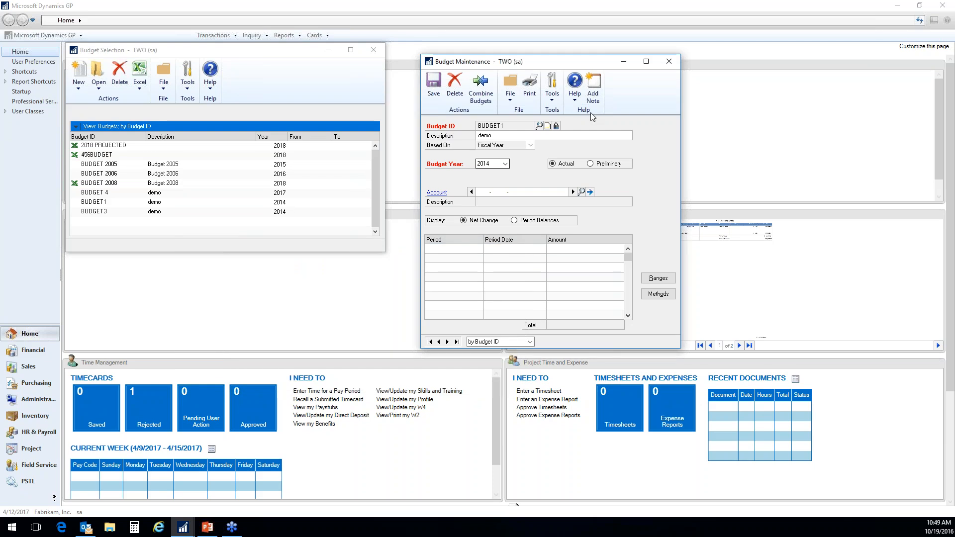
click(669, 62)
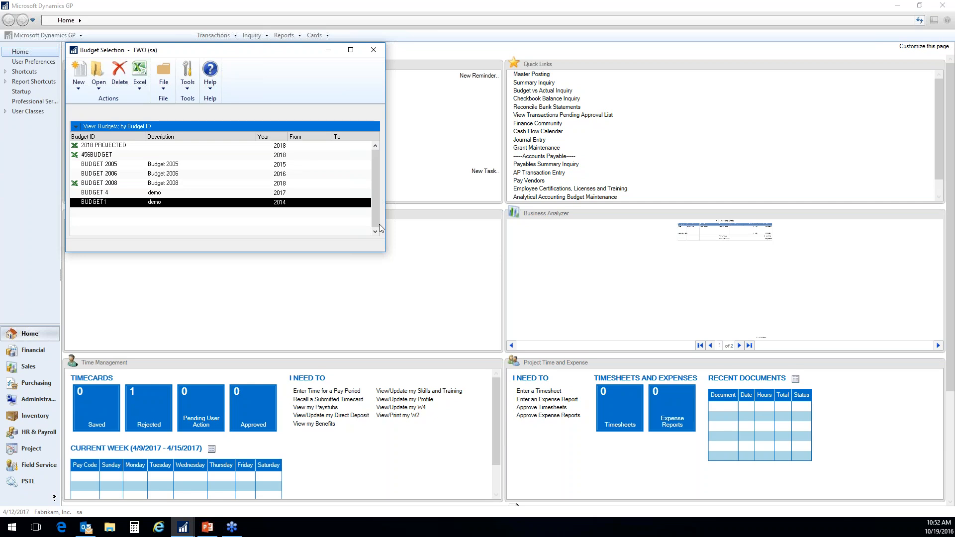
click(373, 50)
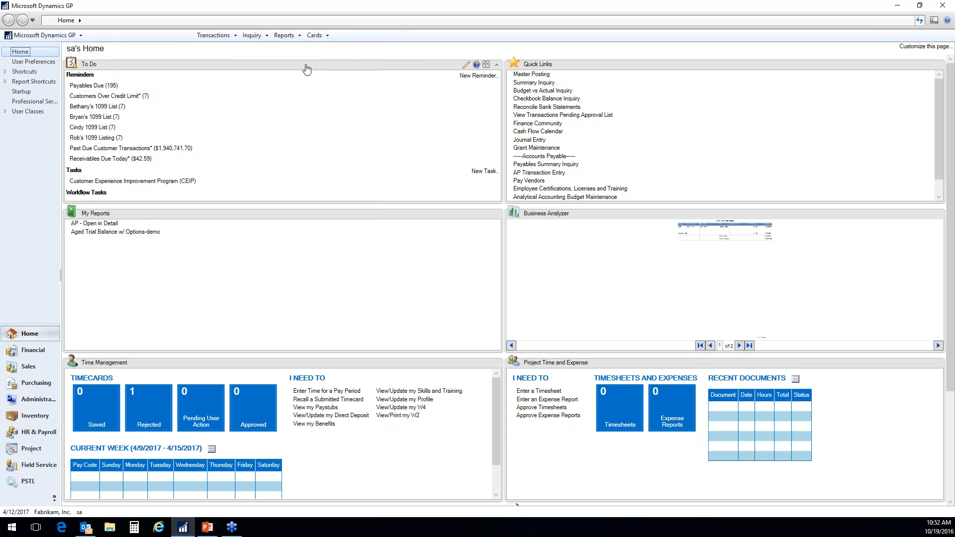
- Open budget 2018 PROJECTED using Microsoft Dynamics GP, review its Budget Maintenance window, and close it
click(314, 36)
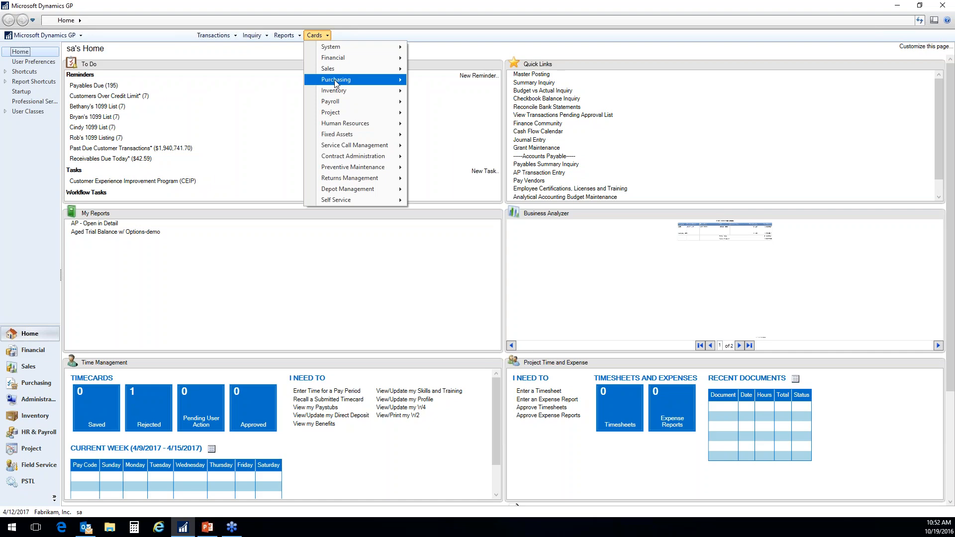
mouse_move(336, 69)
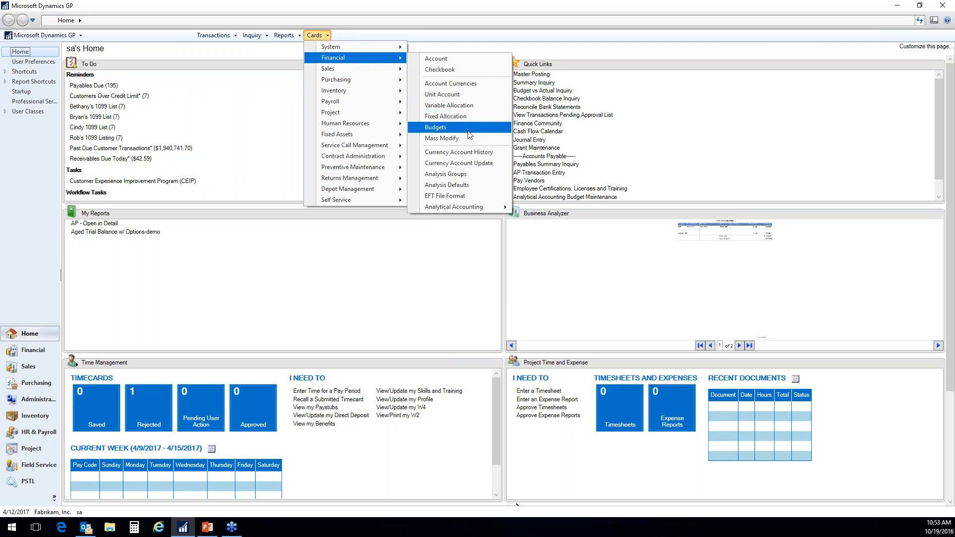
click(448, 128)
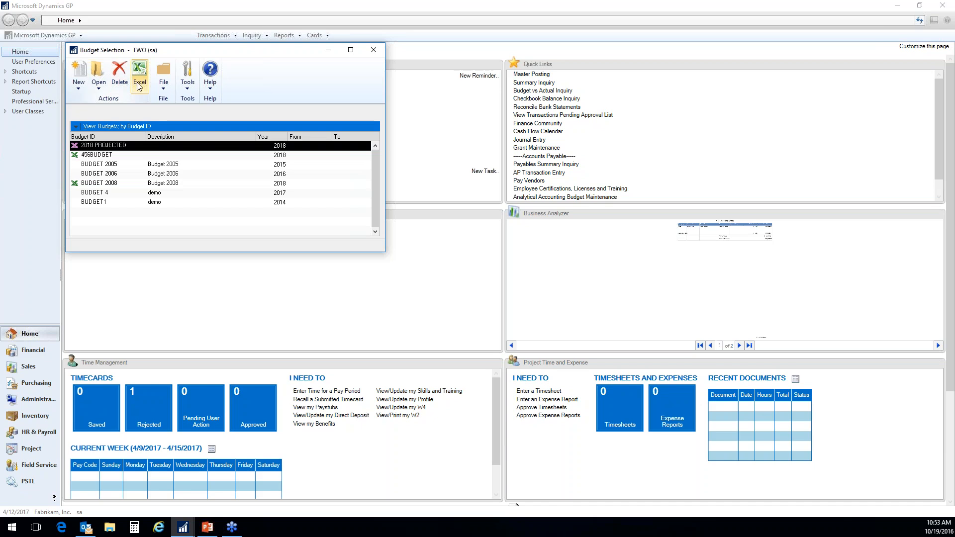
click(102, 83)
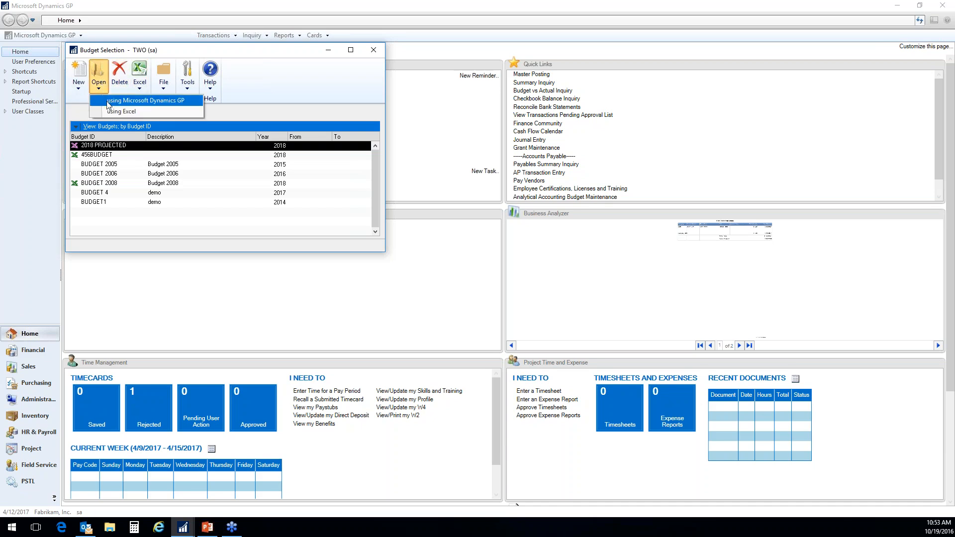
click(109, 101)
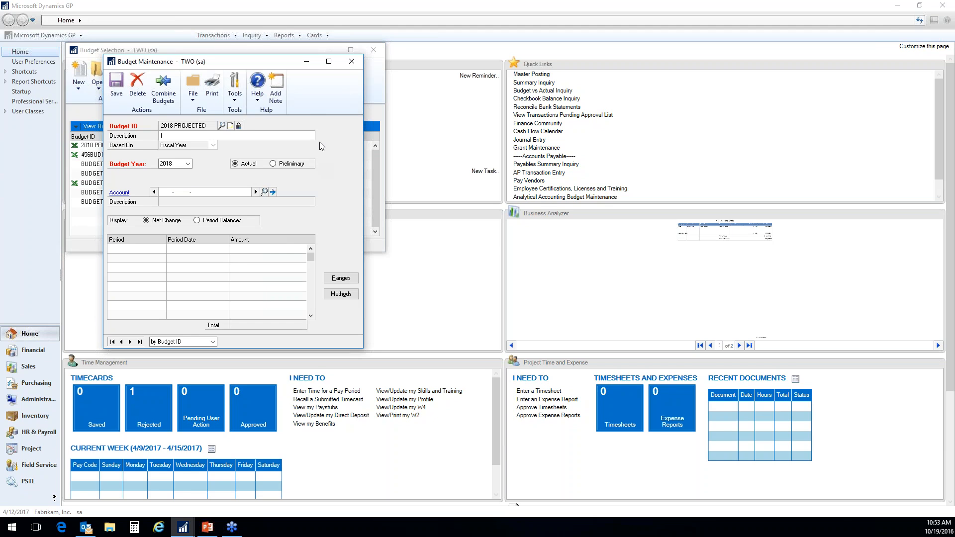
click(351, 64)
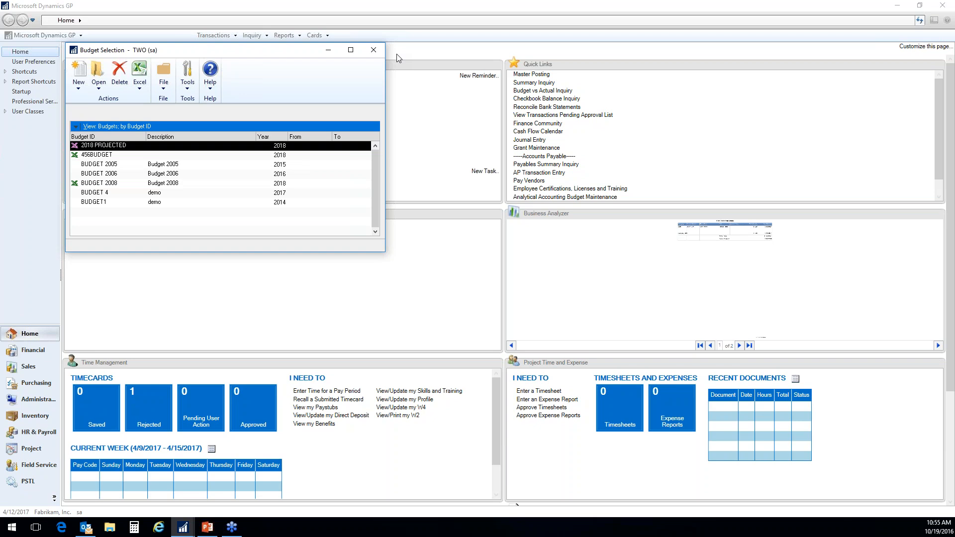
click(100, 89)
click(103, 99)
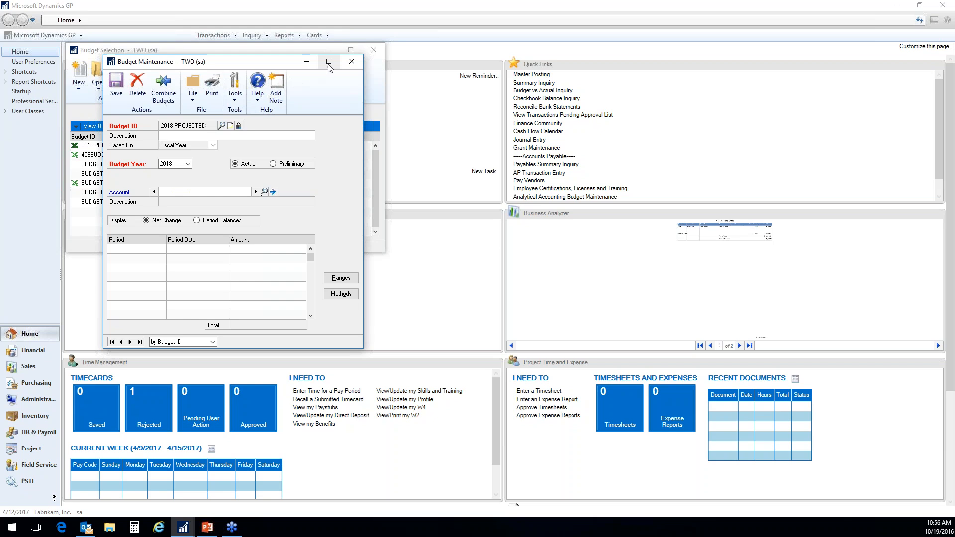
click(351, 61)
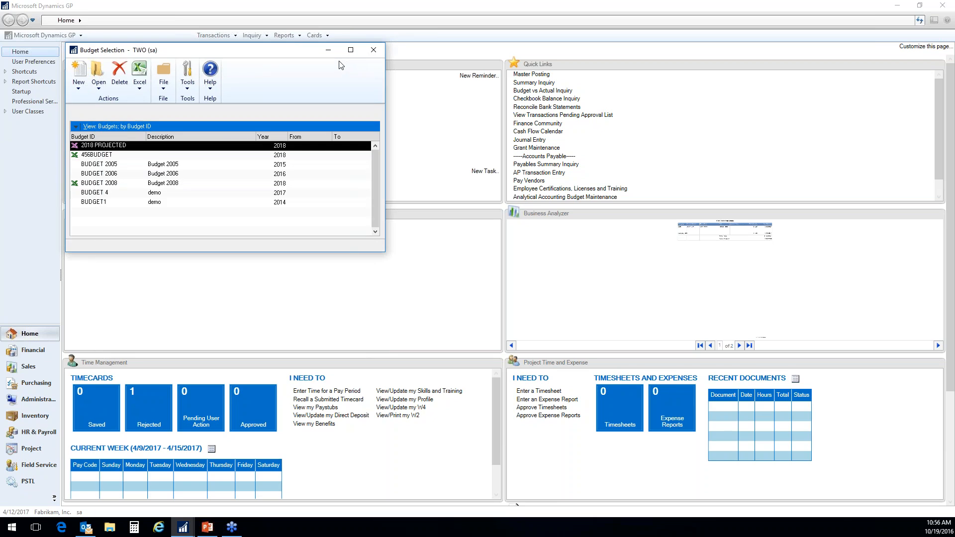